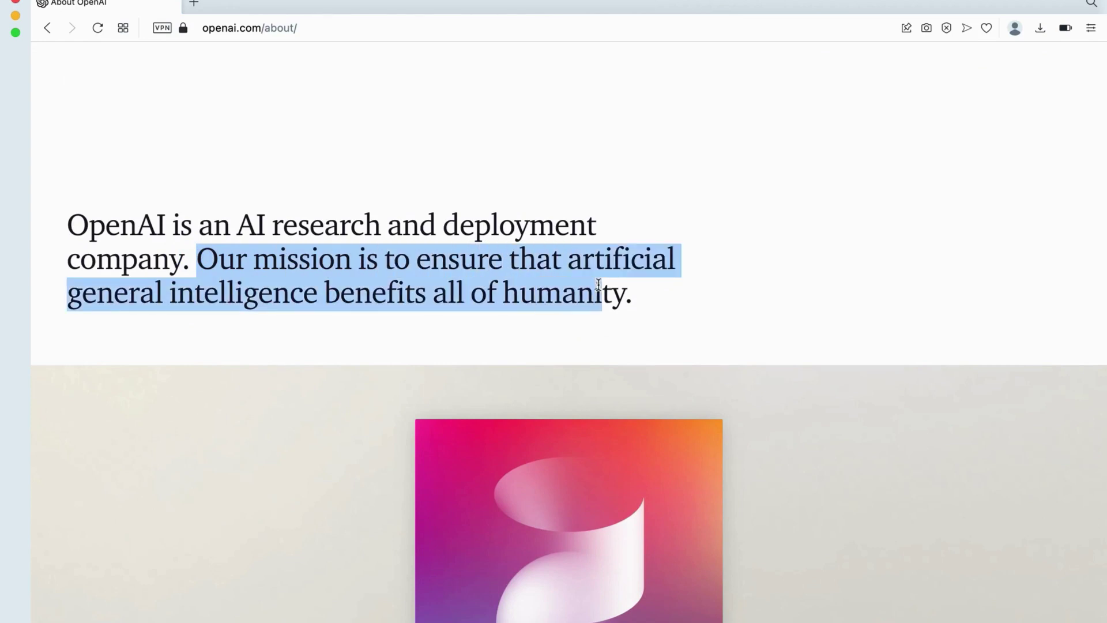
- Read the mission statement paragraphs on OpenAI's About page
{"action": "scroll", "coordinate": [704, 355], "scroll_direction": "down", "scroll_amount": 10}
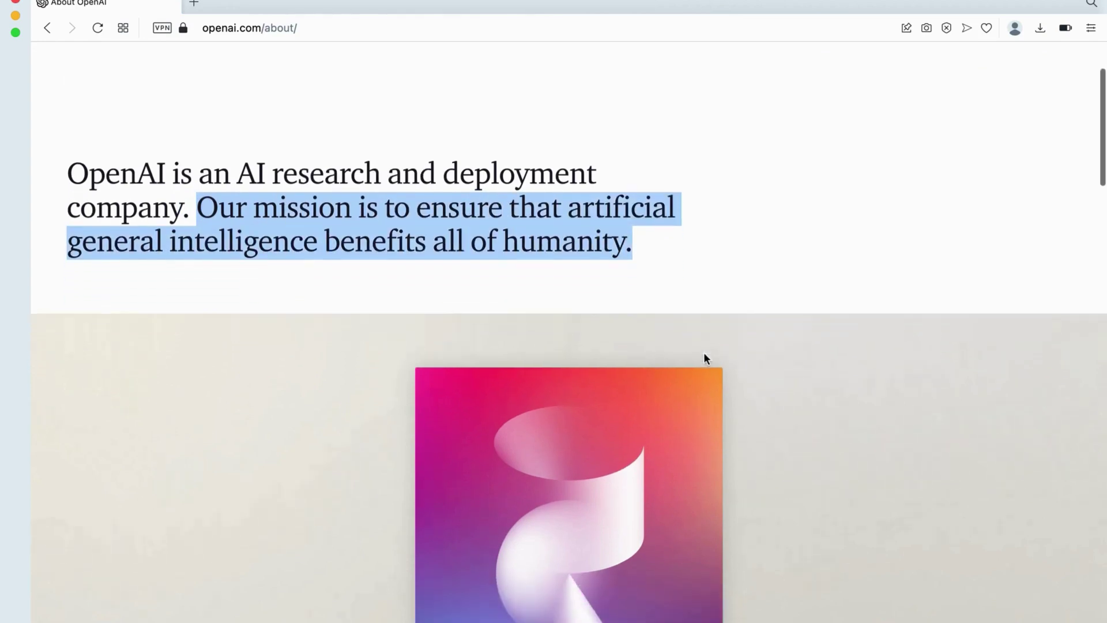
{"action": "scroll", "coordinate": [704, 354], "scroll_direction": "down", "scroll_amount": 3}
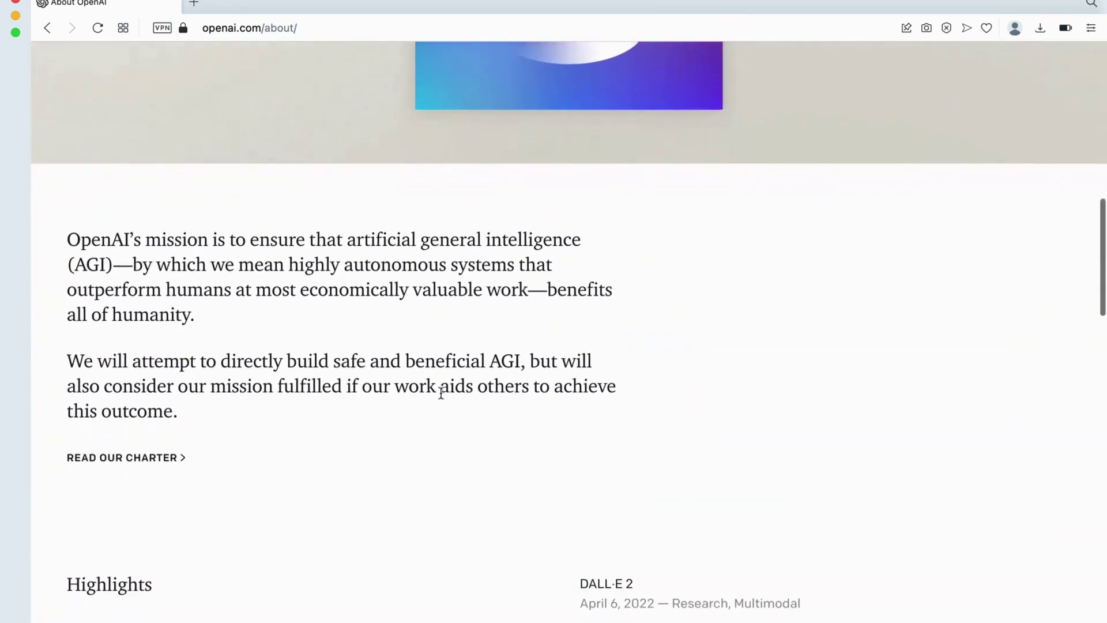
{"action": "left_click_drag", "start_coordinate": [68, 238], "coordinate": [510, 321]}
{"action": "left_click", "coordinate": [510, 322]}
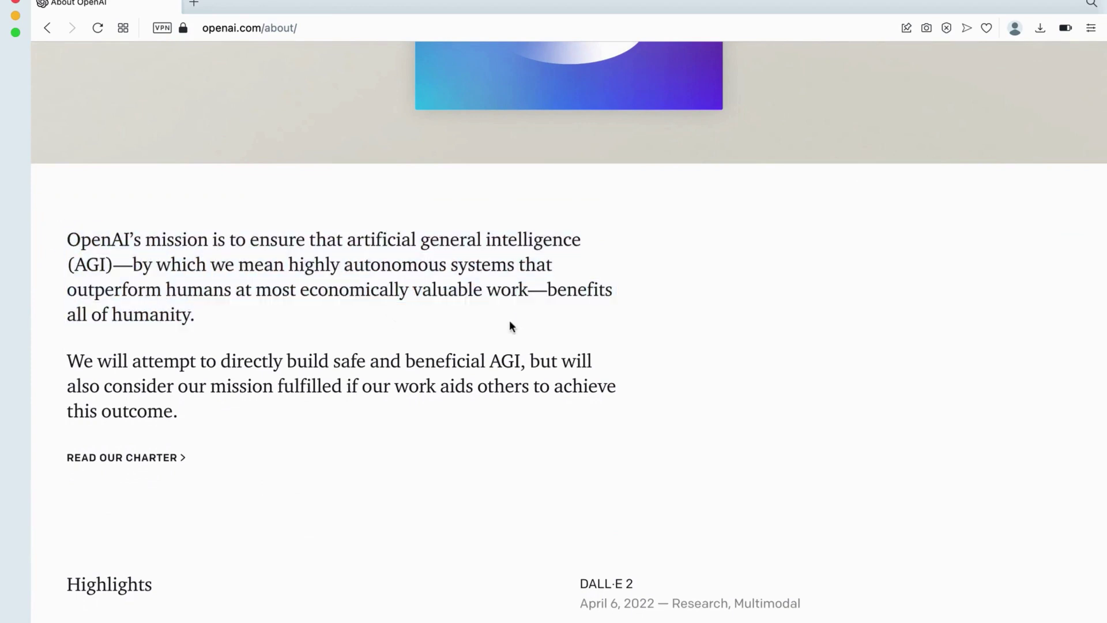
{"action": "scroll", "coordinate": [510, 326], "scroll_direction": "down", "scroll_amount": 1}
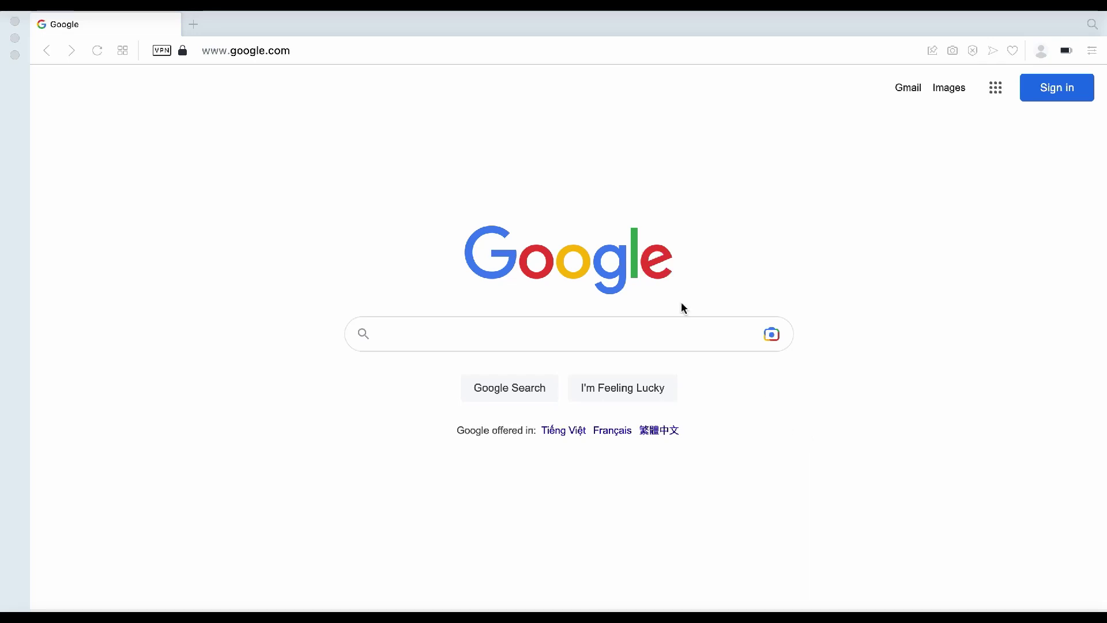
- Search Google for "open ai" and open the official OpenAI website from the results
{"action": "left_click", "coordinate": [663, 332]}
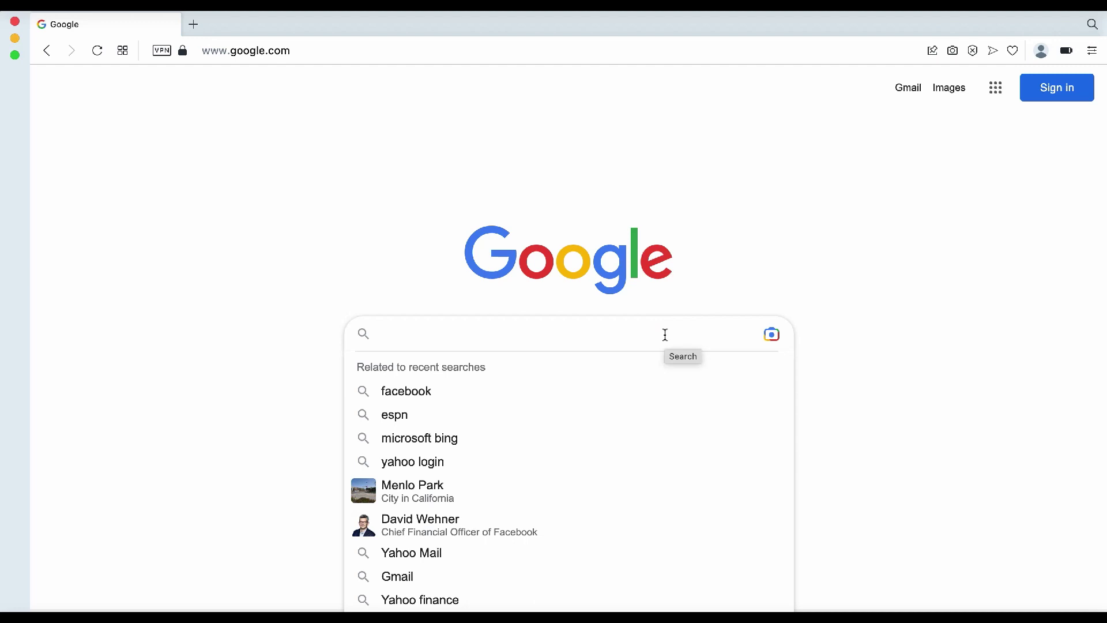
{"action": "type", "text": "open ai"}
{"action": "key", "text": "Return"}
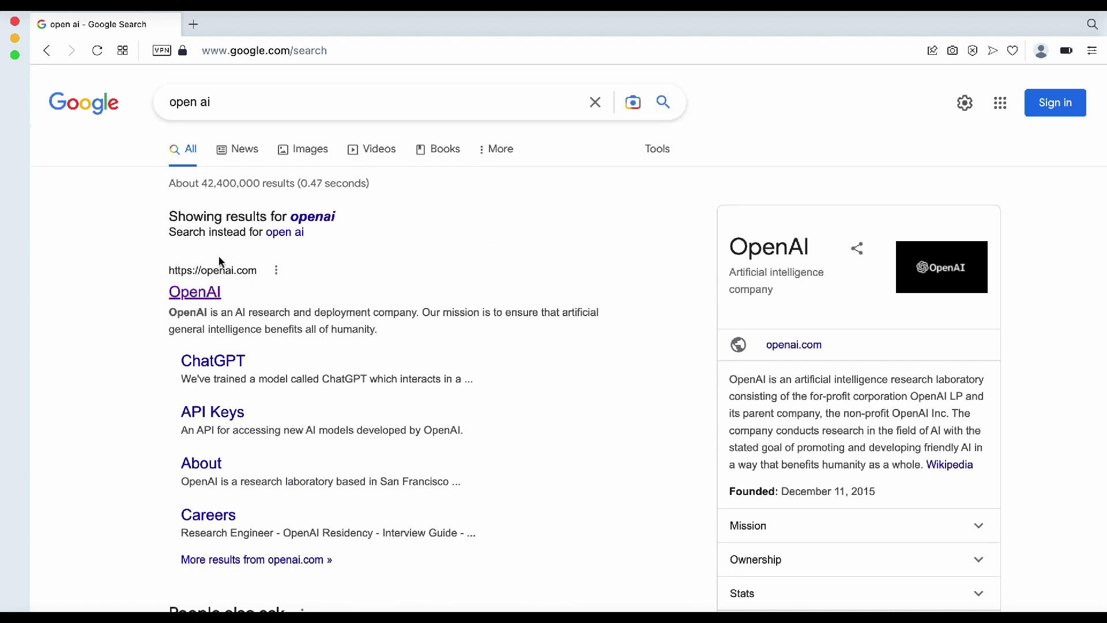
{"action": "left_click", "coordinate": [202, 294]}
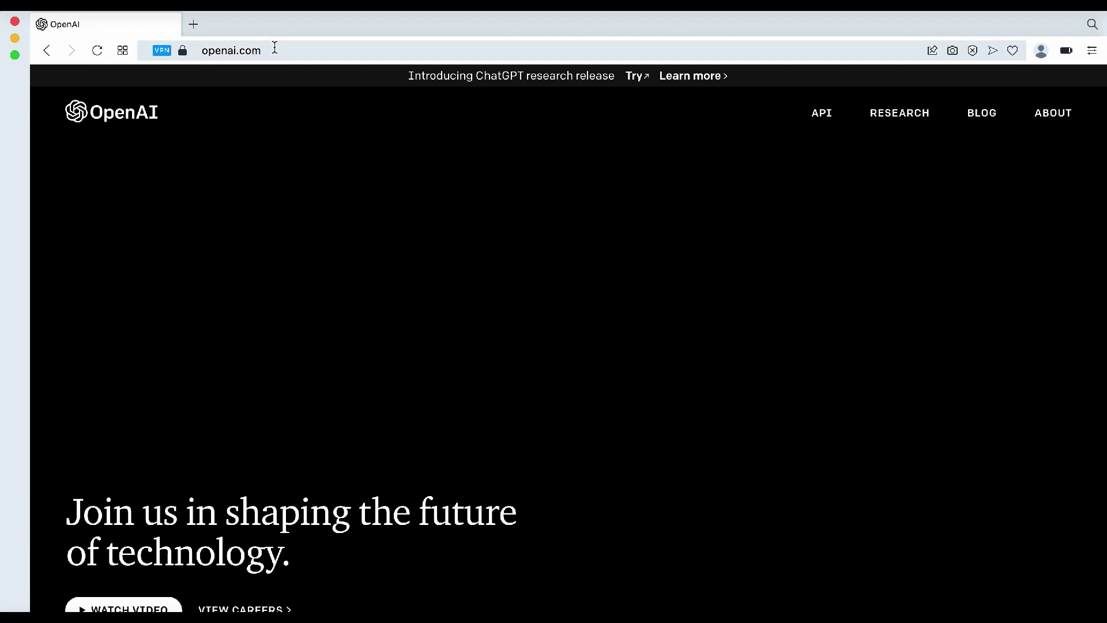
- Open the ChatGPT research release from the OpenAI home page's announcement and start signing up for an account
{"action": "scroll", "coordinate": [527, 398], "scroll_direction": "down", "scroll_amount": 3}
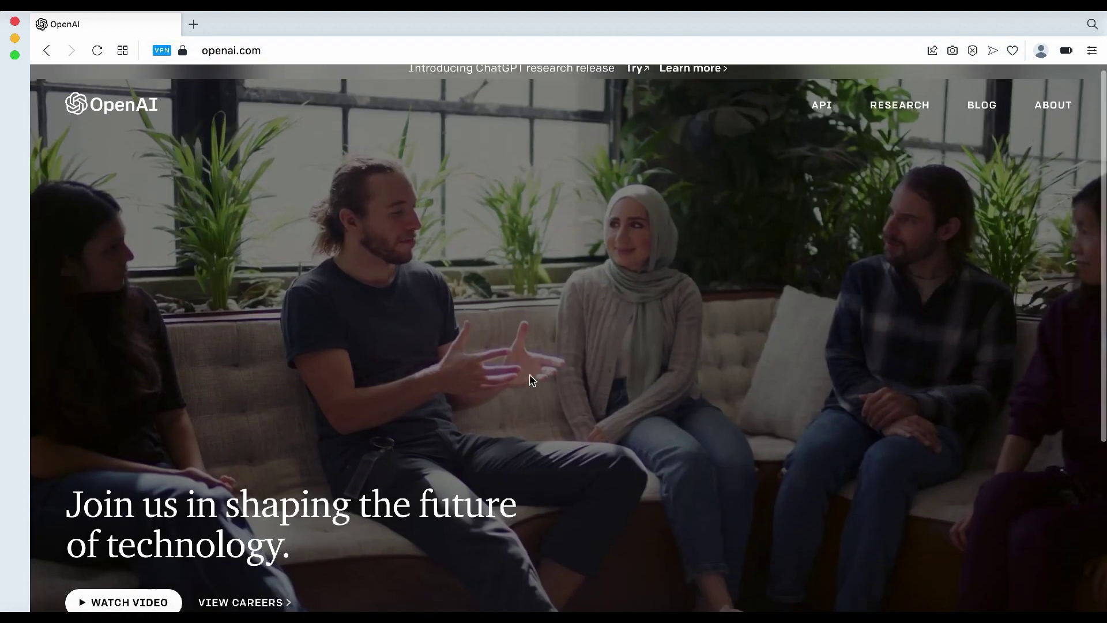
{"action": "scroll", "coordinate": [531, 378], "scroll_direction": "up", "scroll_amount": 3}
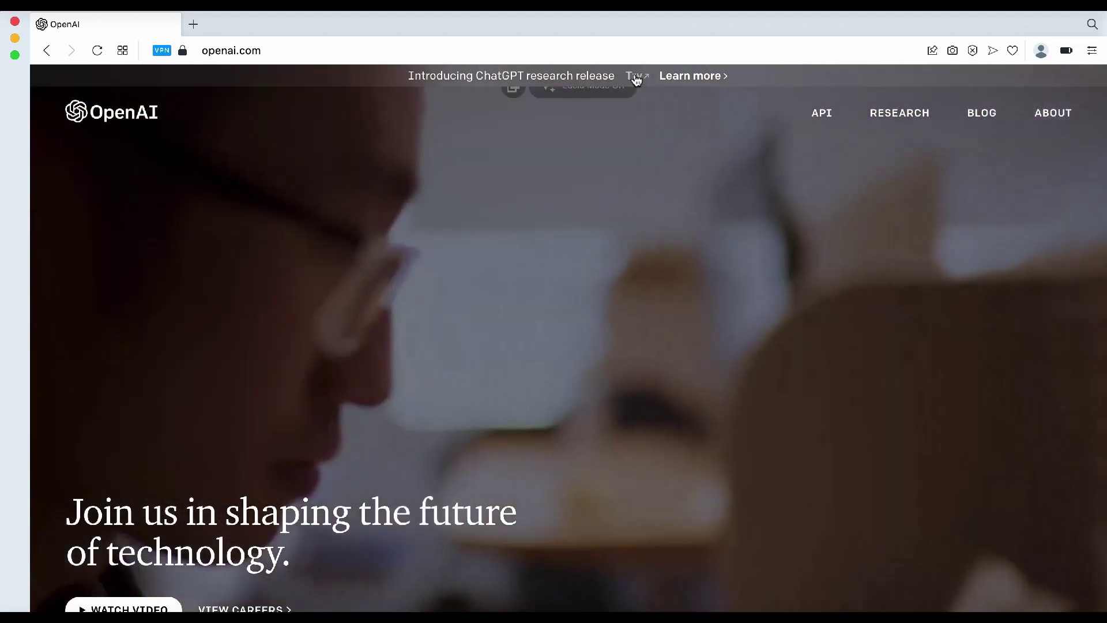
{"action": "left_click", "coordinate": [641, 77]}
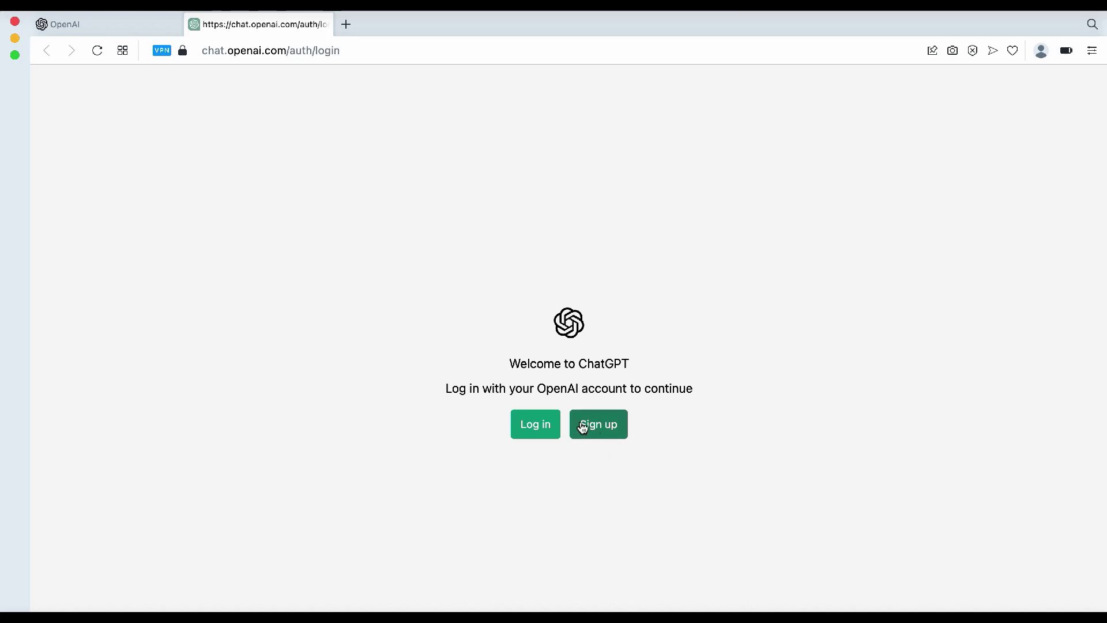
{"action": "left_click", "coordinate": [608, 434]}
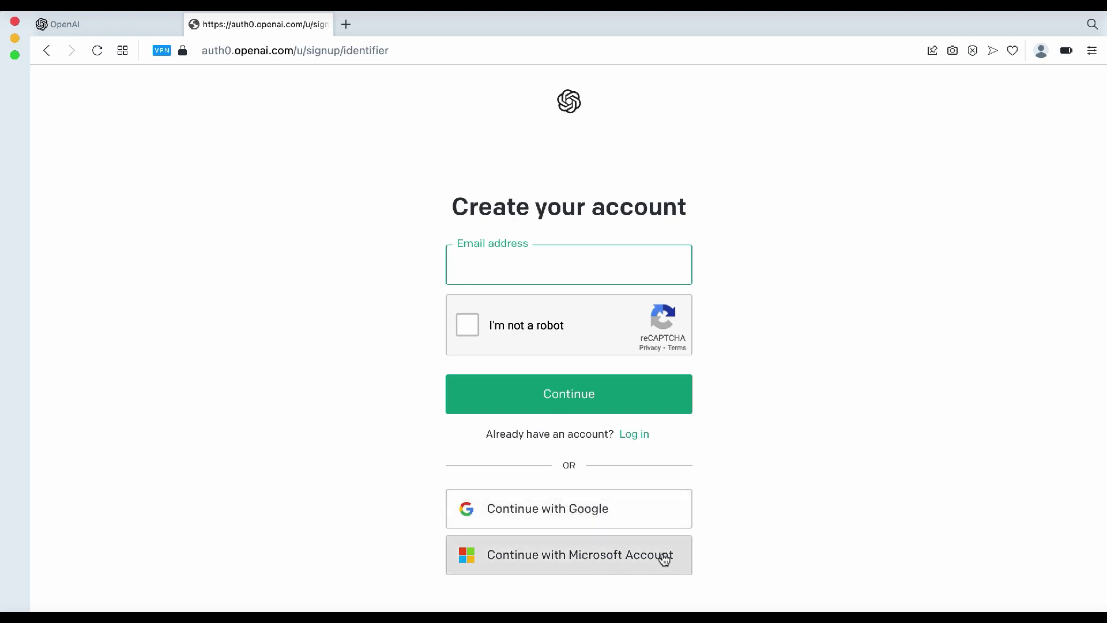
- Enter an e-mail address in the account creation form and start the robot verification
{"action": "left_click", "coordinate": [551, 263]}
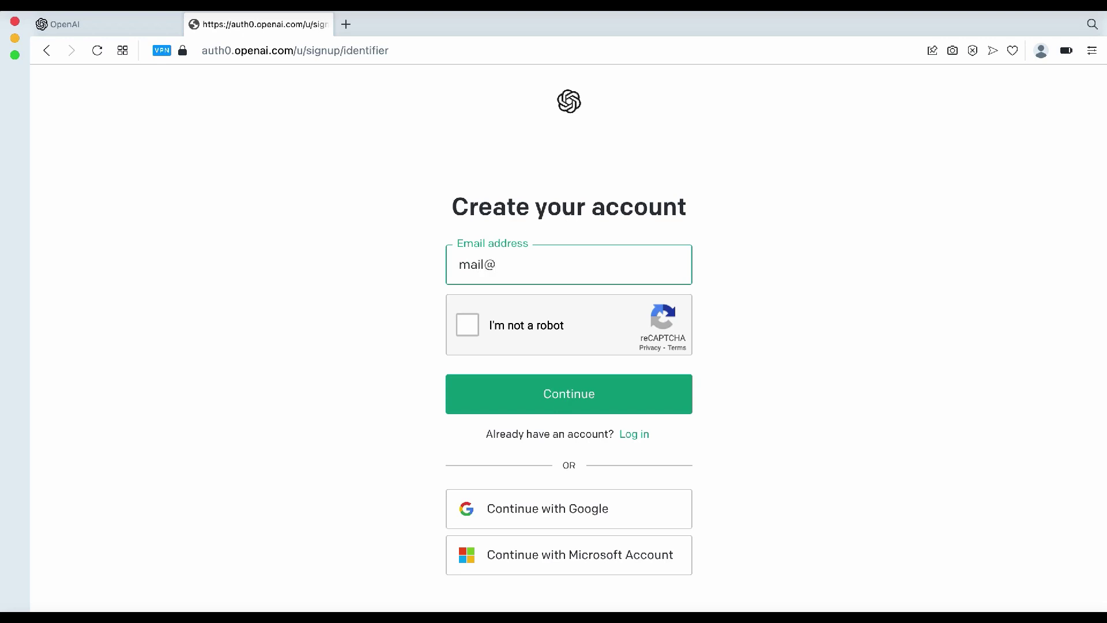
{"action": "left_click", "coordinate": [468, 330]}
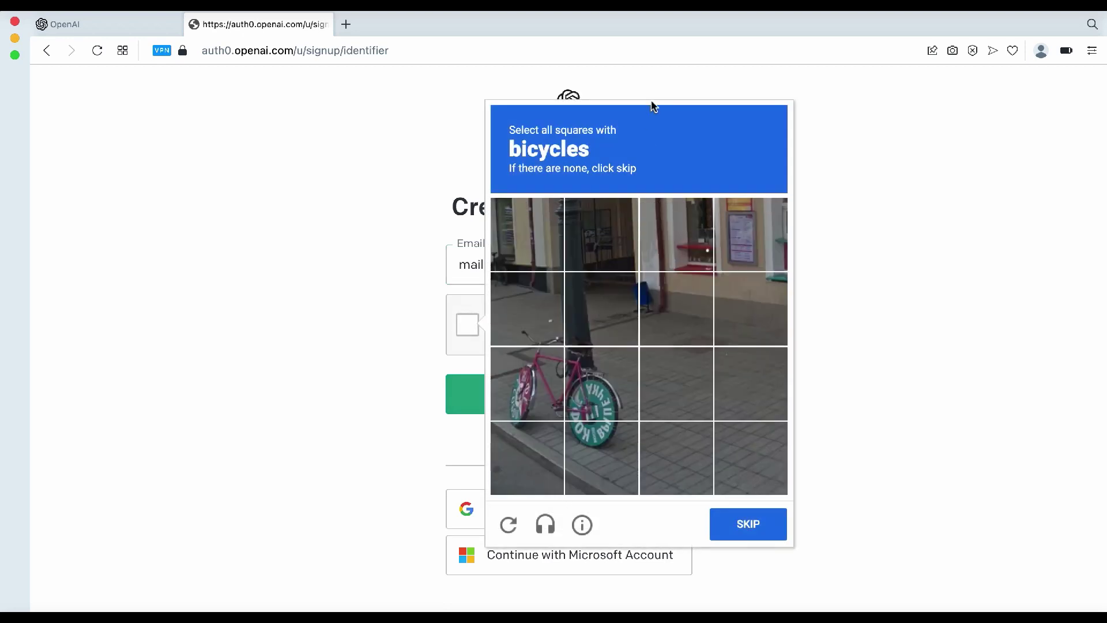
{"action": "left_click", "coordinate": [868, 205]}
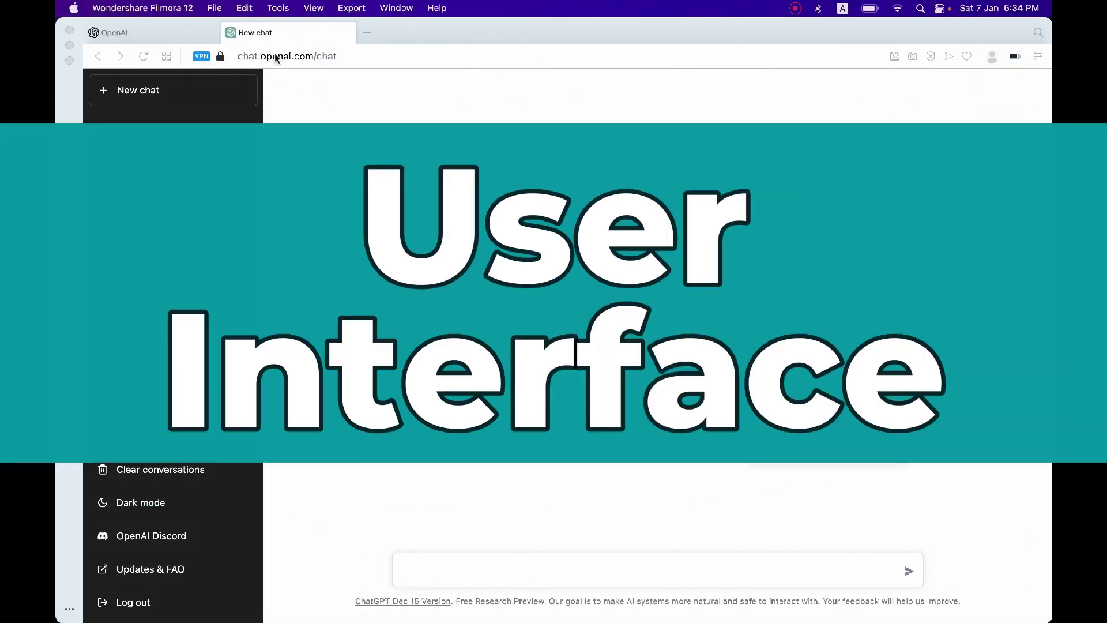
{"action": "left_click", "coordinate": [236, 57]}
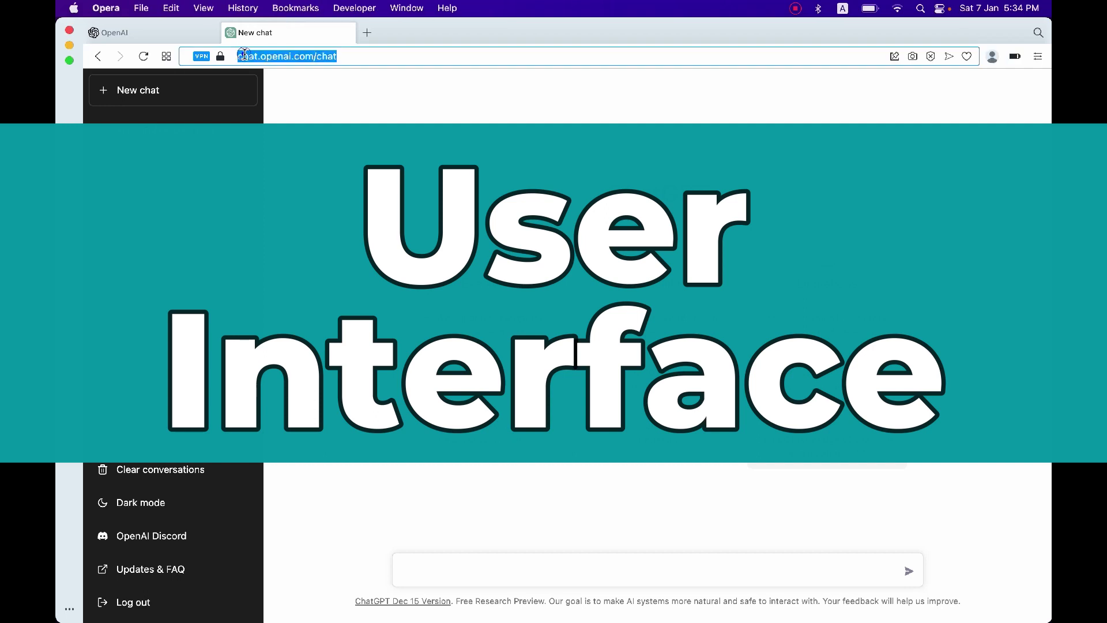
{"action": "left_click", "coordinate": [314, 89]}
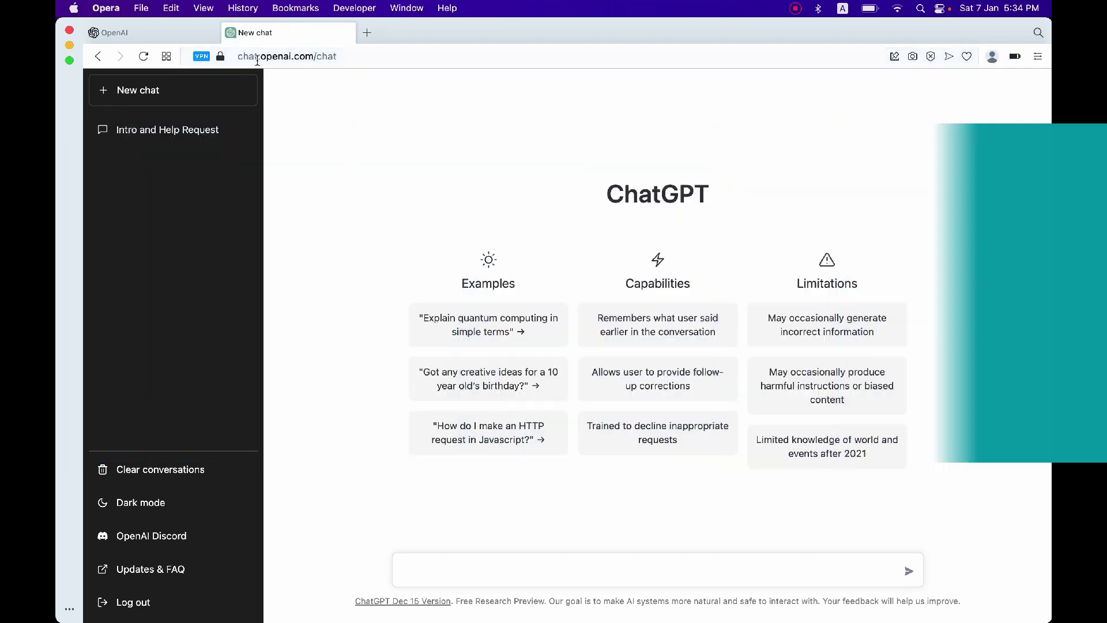
{"action": "left_click", "coordinate": [346, 58]}
{"action": "left_click", "coordinate": [344, 153]}
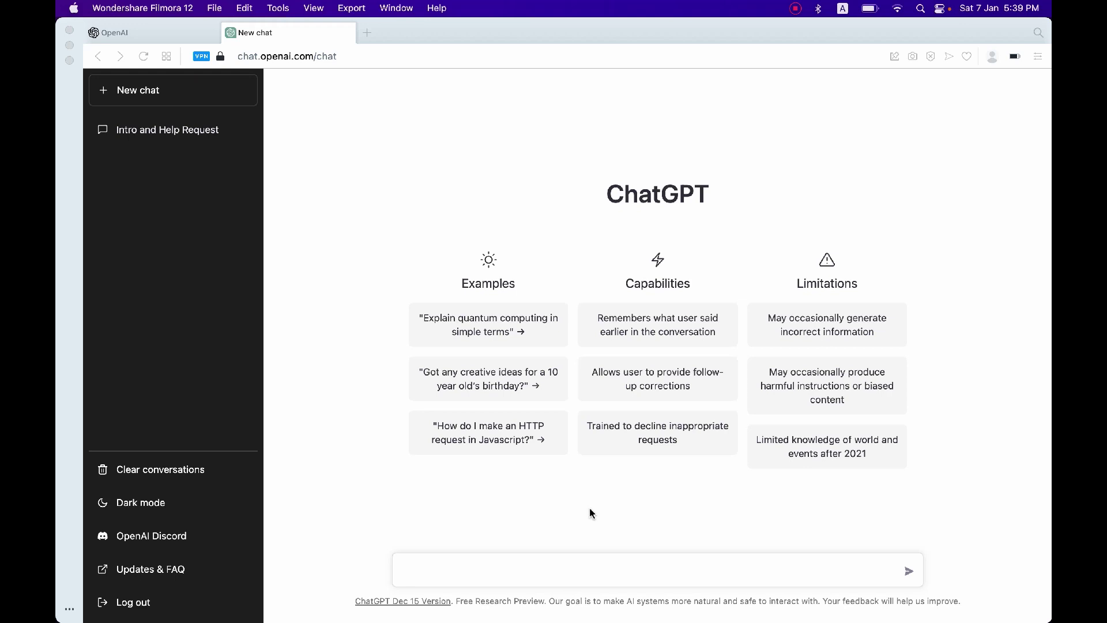
- Start a new ChatGPT conversation with the message "Hi, how are you?"
{"action": "left_click", "coordinate": [564, 566]}
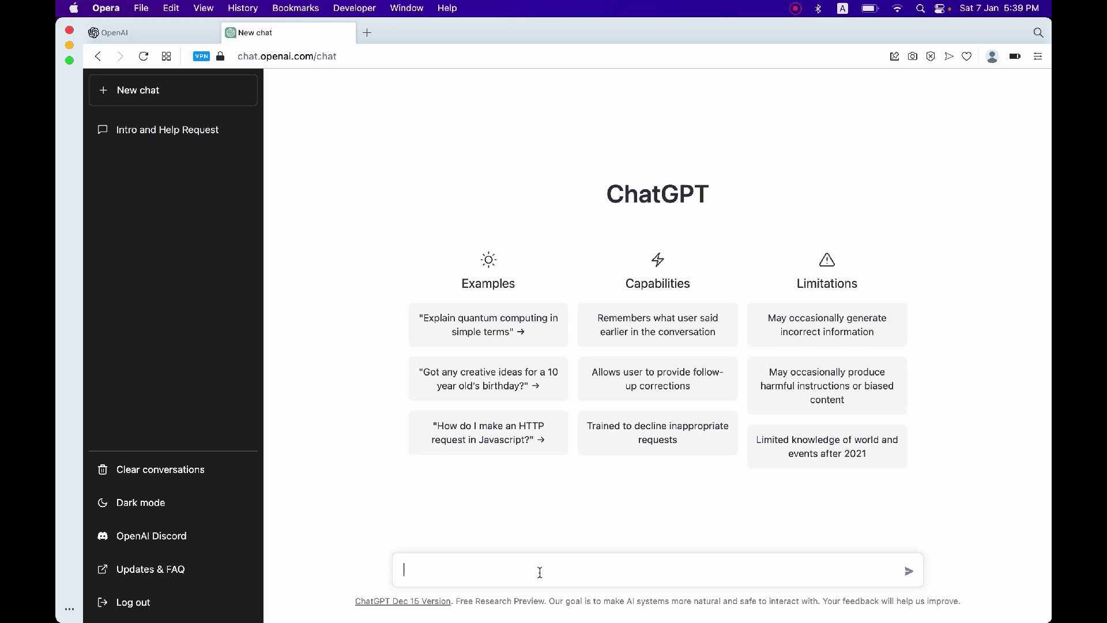
{"action": "type", "text": "Hi, how are you?"}
{"action": "key", "text": "Return"}
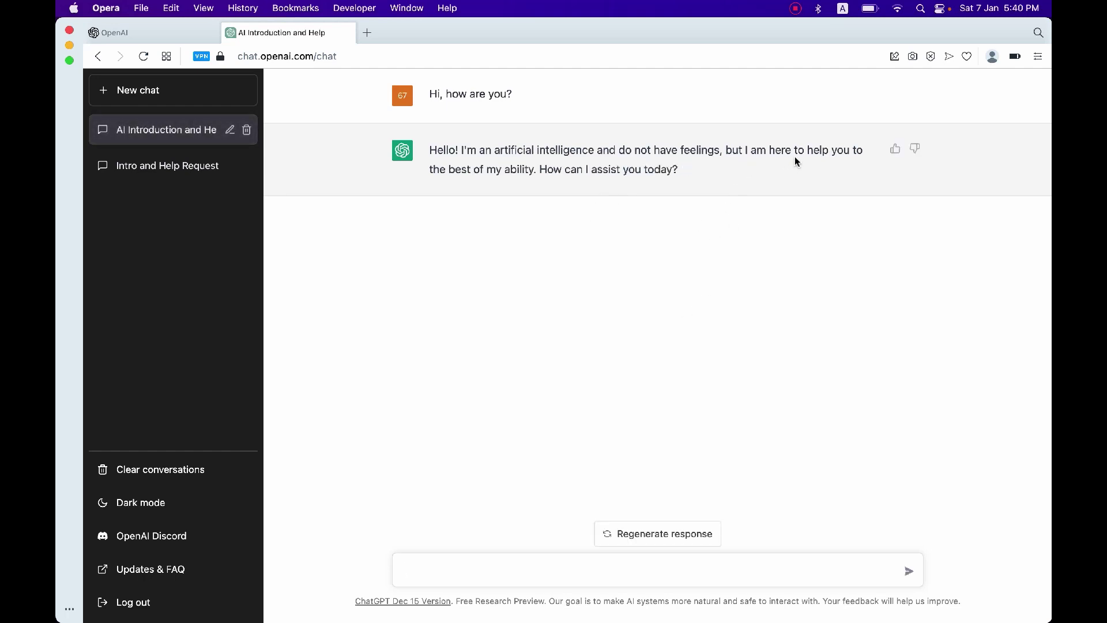
- Send ChatGPT the follow-up question "how I can call you?"
{"action": "left_click", "coordinate": [463, 570]}
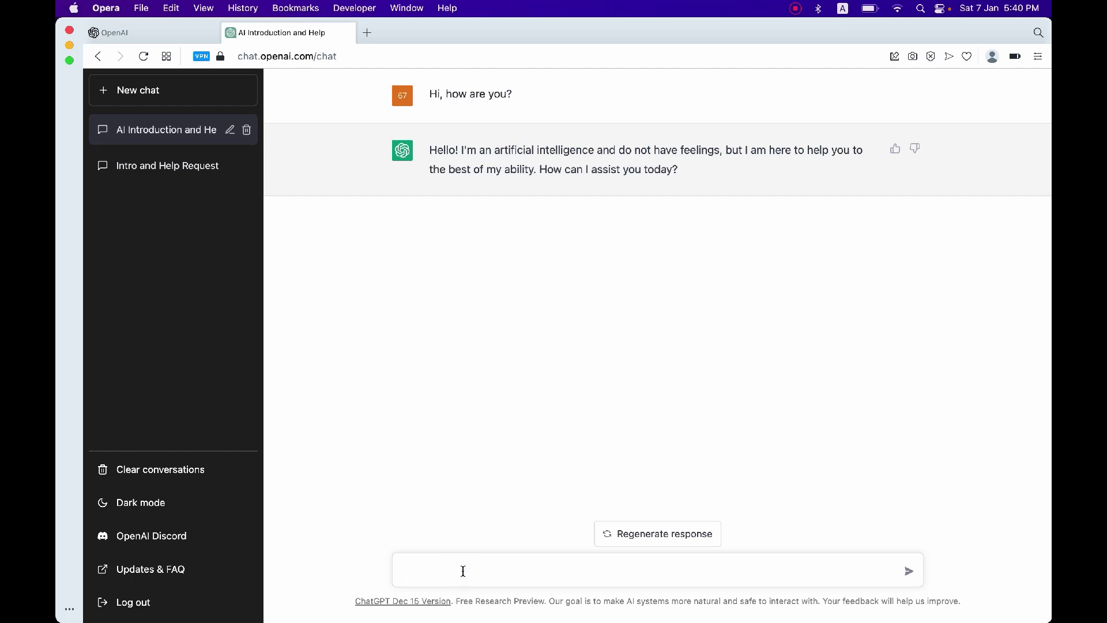
{"action": "type", "text": "how a"}
{"action": "key", "text": "BackSpace"}
{"action": "type", "text": "I can call you?"}
{"action": "key", "text": "Return"}
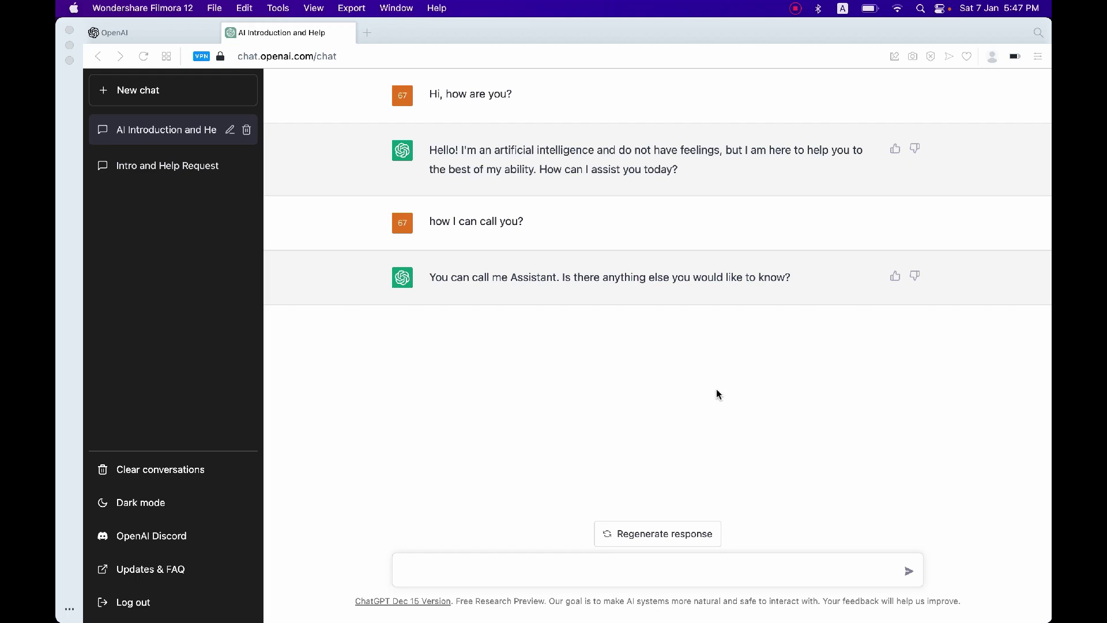
- Send the request "hi, could you please give me some ideas for my travel blog posts about ASIA"
{"action": "left_click", "coordinate": [571, 568]}
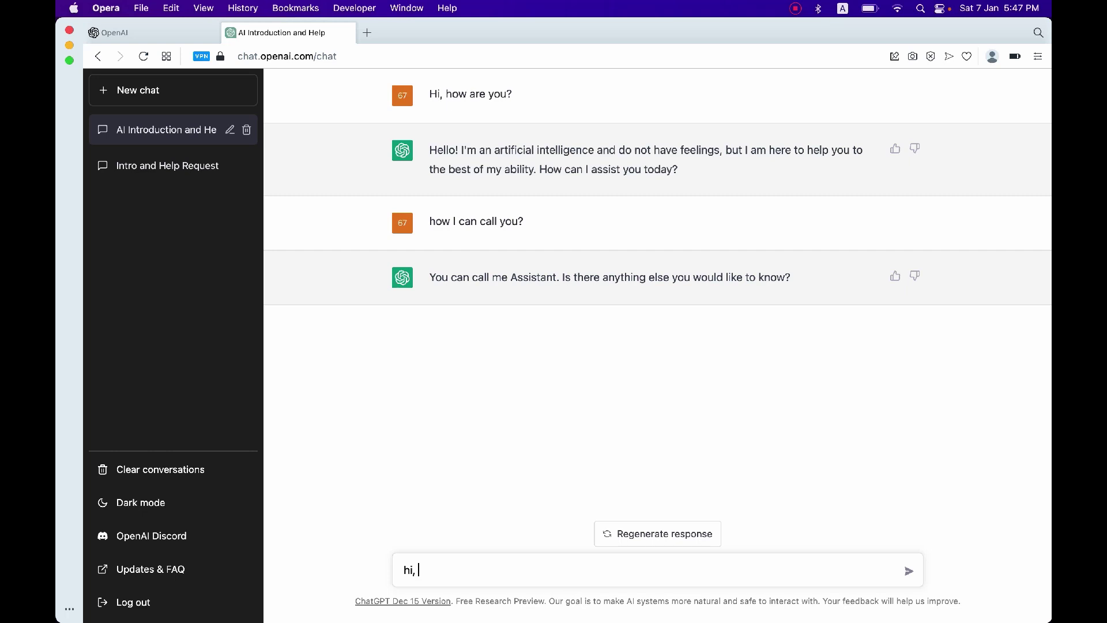
{"action": "type", "text": "ould you please give"}
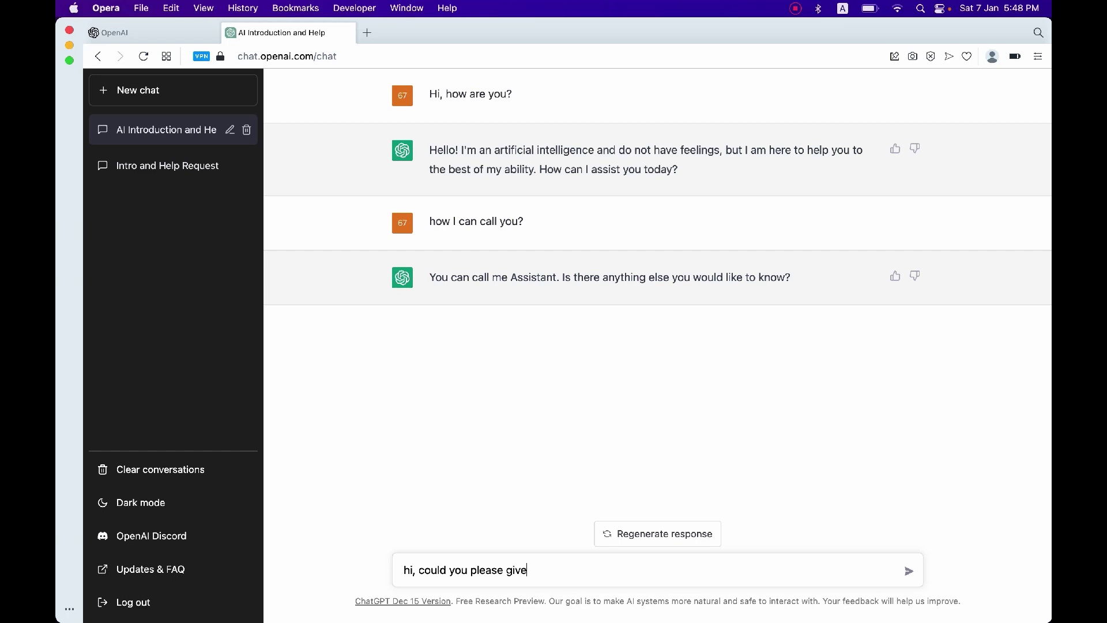
{"action": "type", "text": " me some ideas for"}
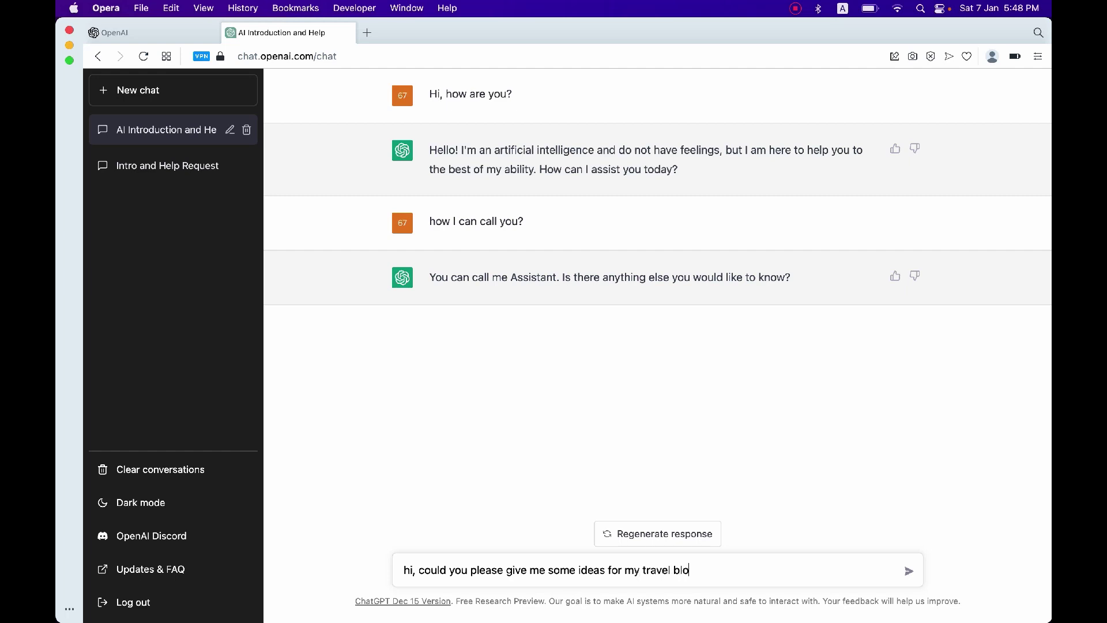
{"action": "type", "text": "my travel blog posts about ASIA"}
{"action": "key", "text": "Return"}
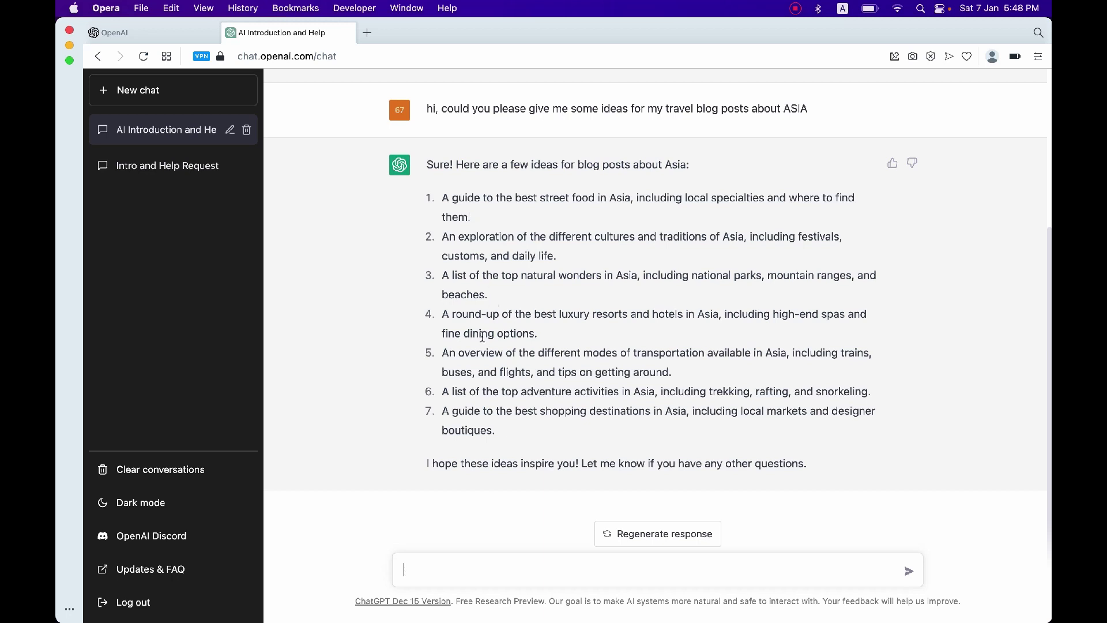
- Copy the first blog idea, the Asian street food guide, and ask ChatGPT for an article plan on that pasted topic
{"action": "left_click_drag", "start_coordinate": [441, 197], "coordinate": [468, 217]}
{"action": "key", "text": "super+c"}
{"action": "left_click", "coordinate": [455, 563]}
{"action": "type", "text": "could you please give me a plan for t"}
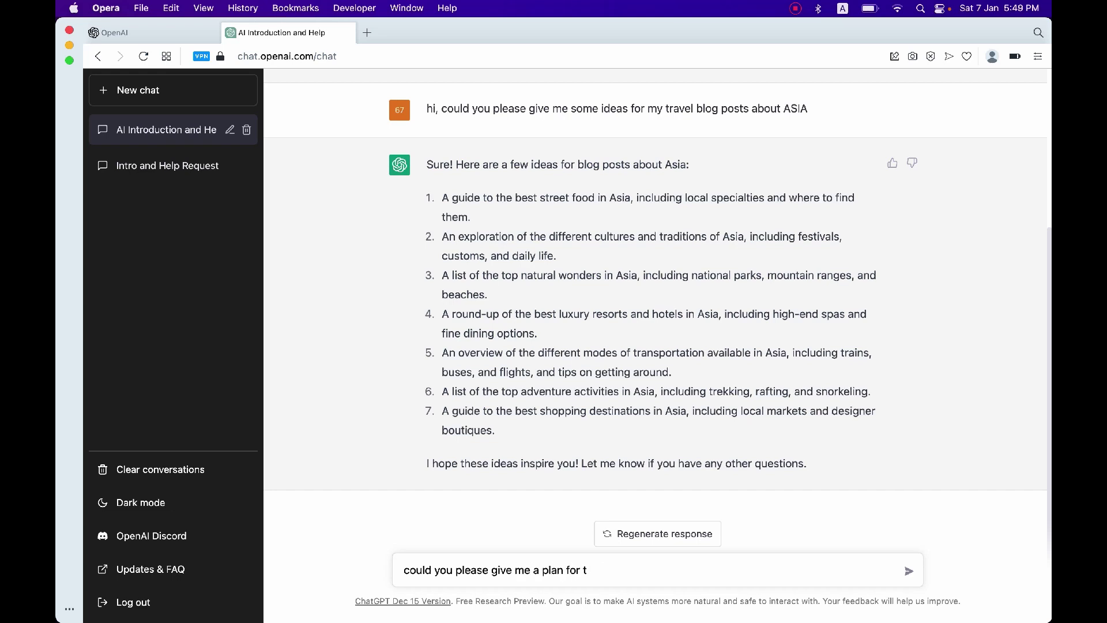
{"action": "type", "text": "icle"}
{"action": "key", "text": "super+v"}
{"action": "key", "text": "Return"}
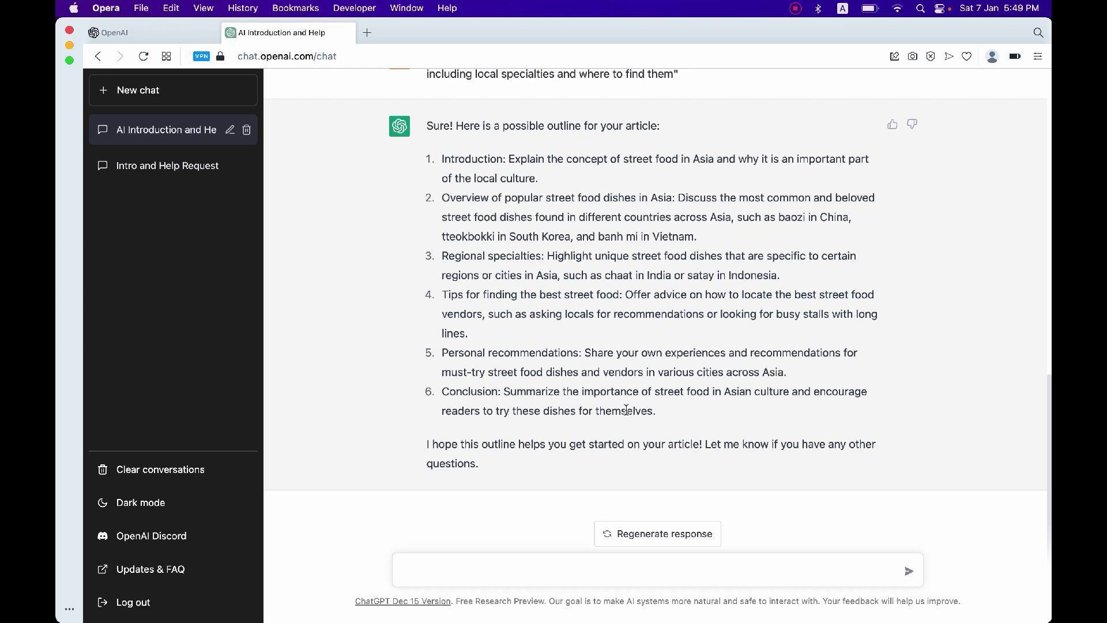
- Ask ChatGPT to write the article for the topic "A guide to the best street food in Asia, including local specialties and where to find them", about 1000 words
{"action": "type", "text": "could you ple"}
{"action": "type", "text": "ase "}
{"action": "type", "text": "write this as"}
{"action": "type", "text": " the article"}
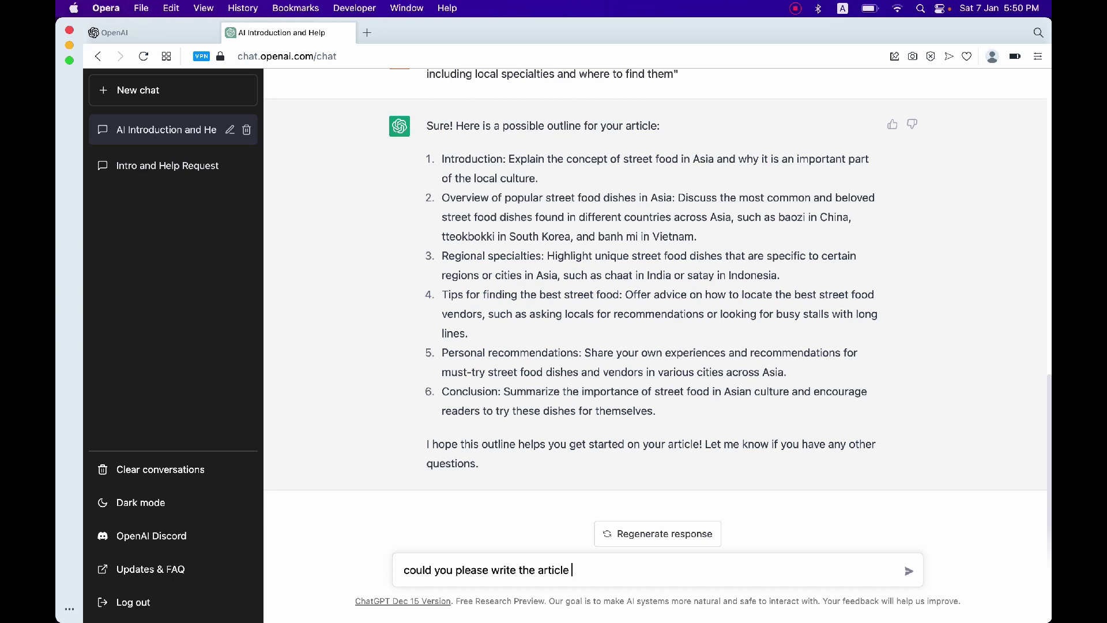
{"action": "type", "text": "for the topic \""}
{"action": "key", "text": "super+v"}
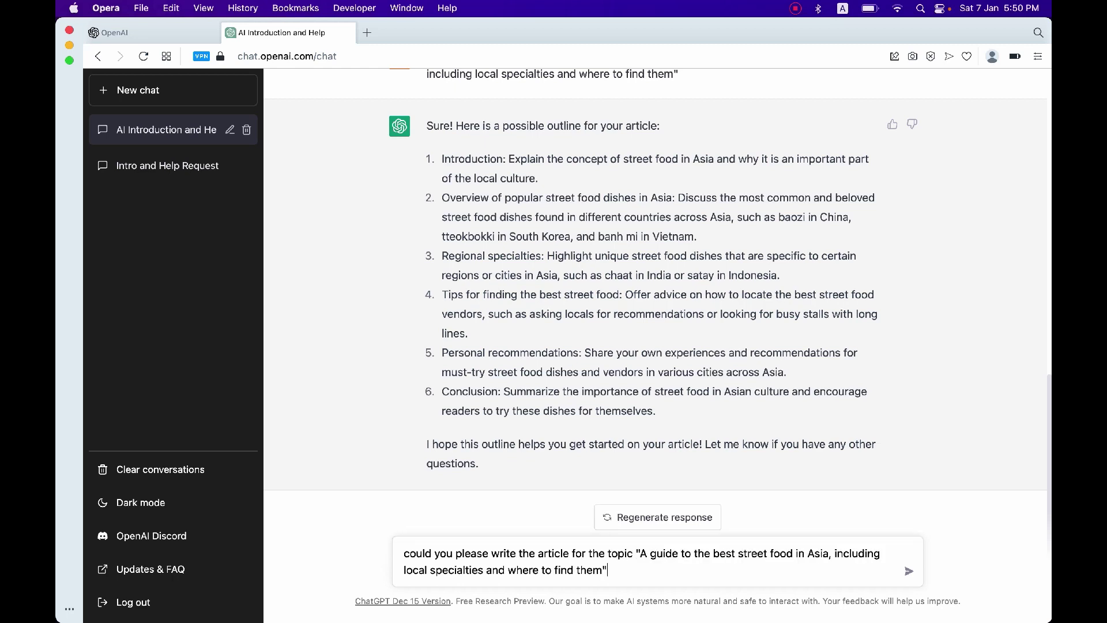
{"action": "type", "text": "for about 500"}
{"action": "key", "text": "BackSpace"}
{"action": "key", "text": "BackSpace"}
{"action": "type", "text": "words, please"}
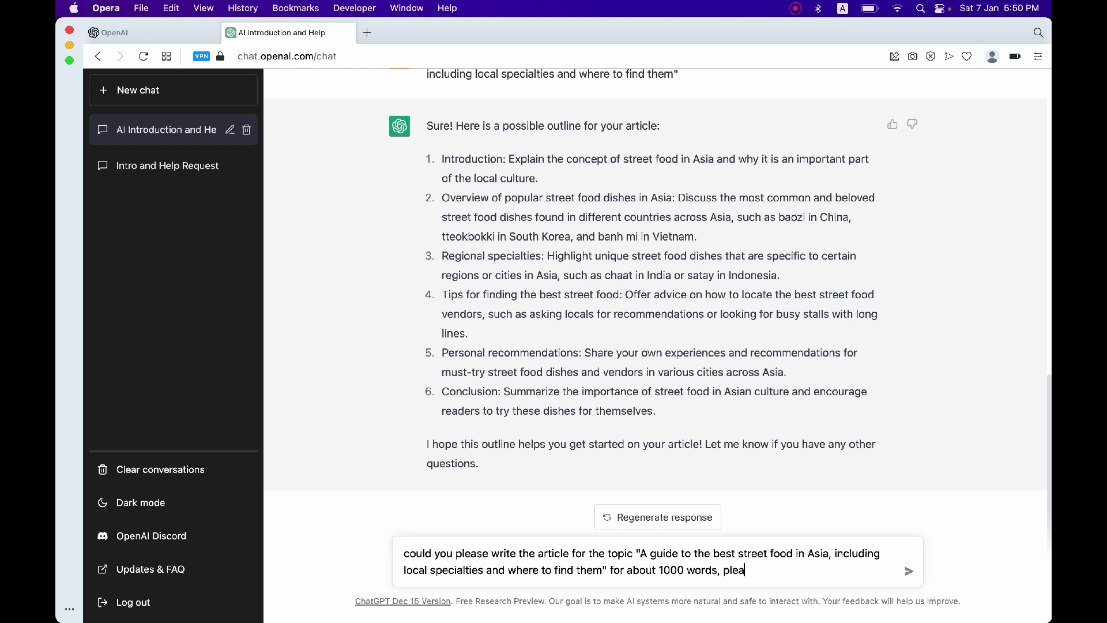
{"action": "key", "text": "Return"}
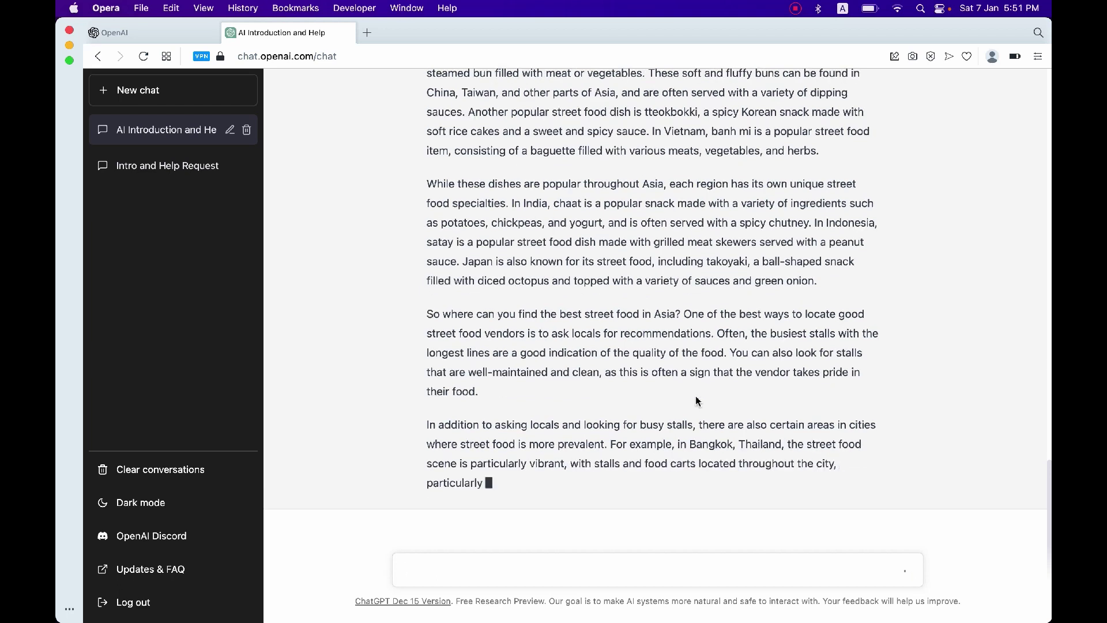
- Review the generated street food article from its introduction through the latest paragraphs
{"action": "scroll", "coordinate": [768, 276], "scroll_direction": "up", "scroll_amount": 10}
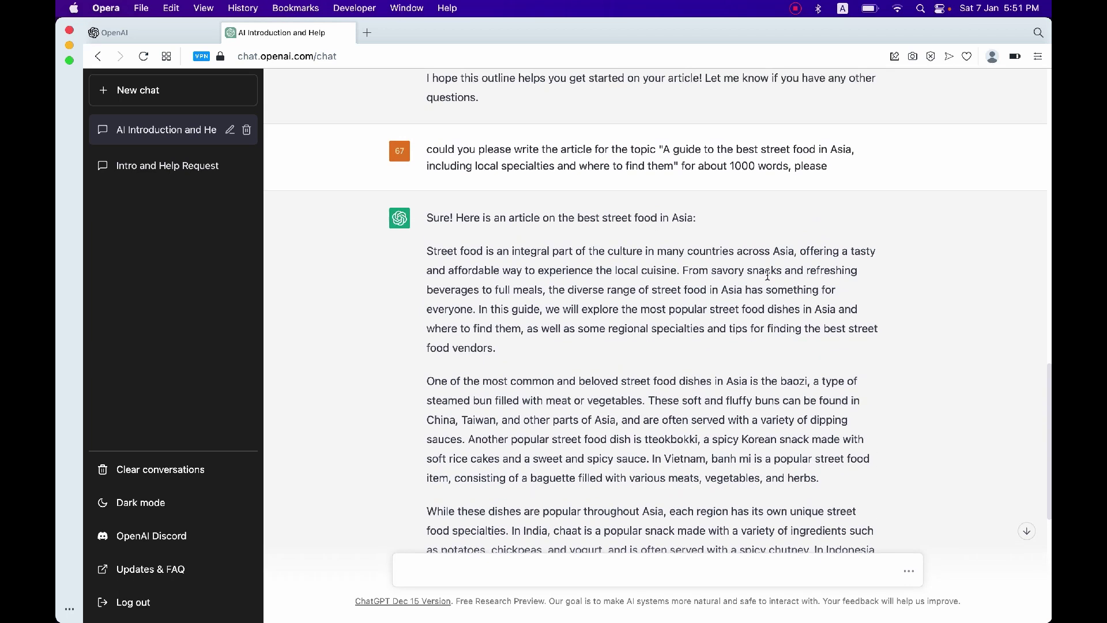
{"action": "scroll", "coordinate": [768, 276], "scroll_direction": "up", "scroll_amount": 1}
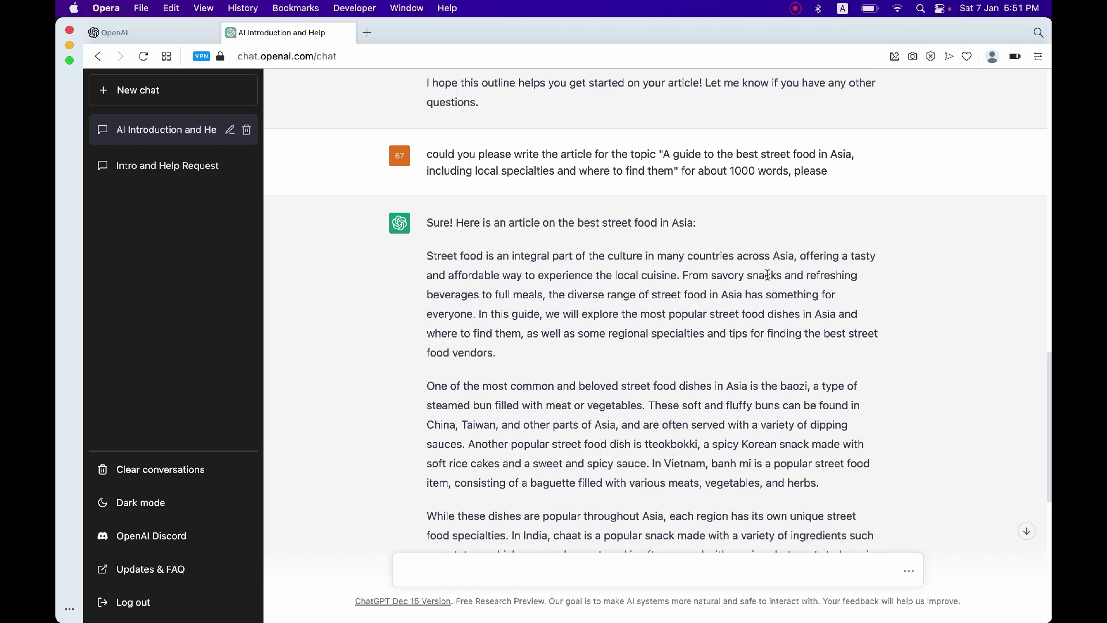
{"action": "scroll", "coordinate": [766, 274], "scroll_direction": "down", "scroll_amount": 8}
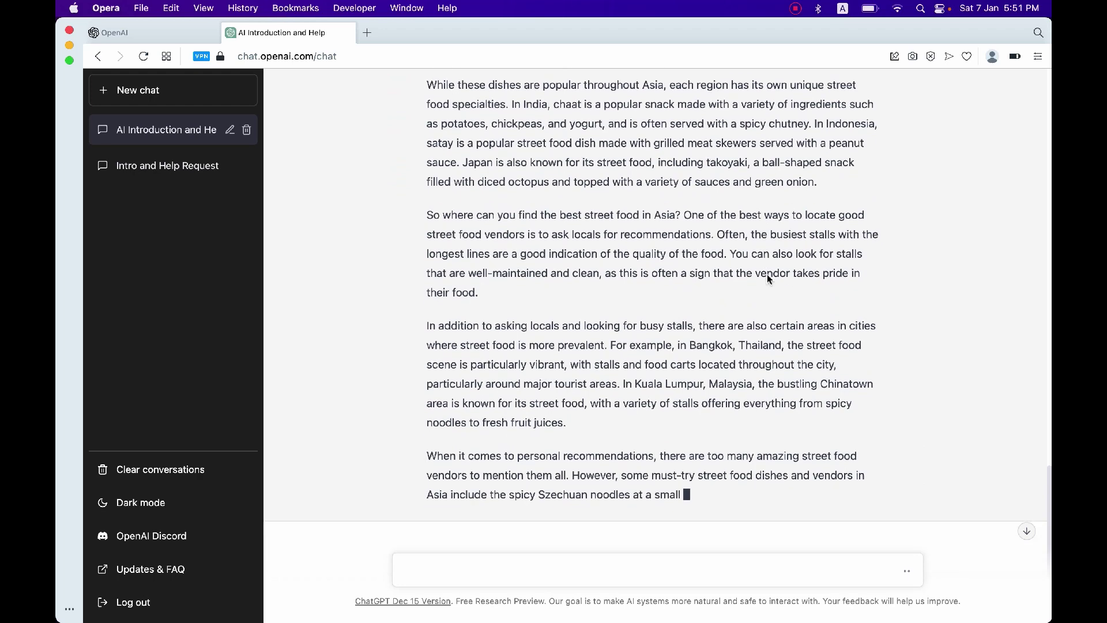
{"action": "scroll", "coordinate": [767, 275], "scroll_direction": "up", "scroll_amount": 5}
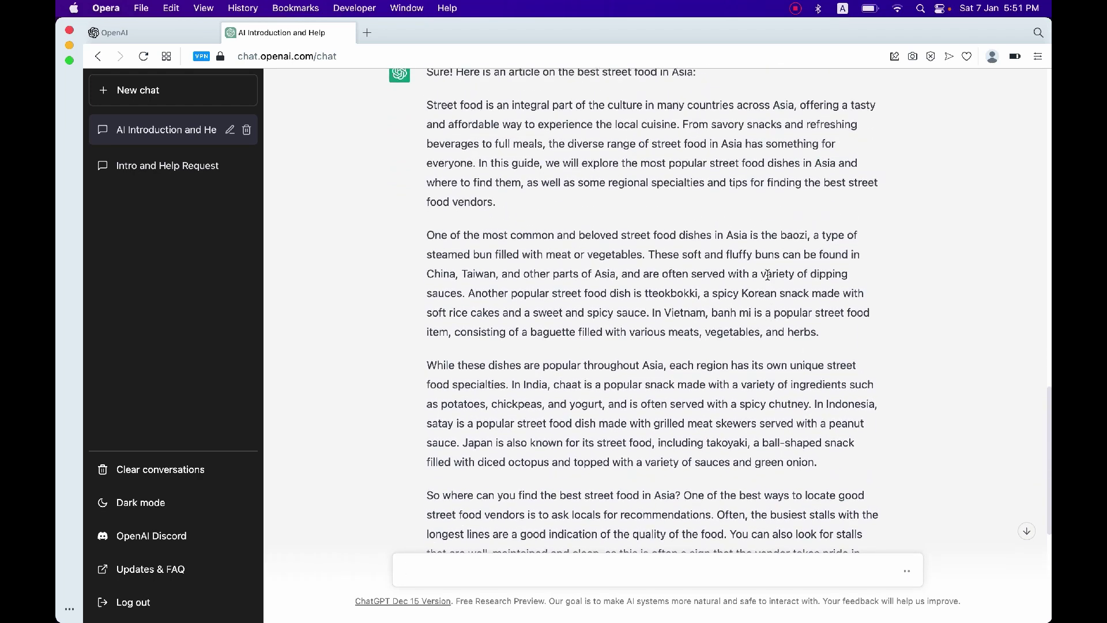
- Review the street food article through to its concluding paragraph as the response finishes generating
{"action": "scroll", "coordinate": [767, 276], "scroll_direction": "down", "scroll_amount": 7}
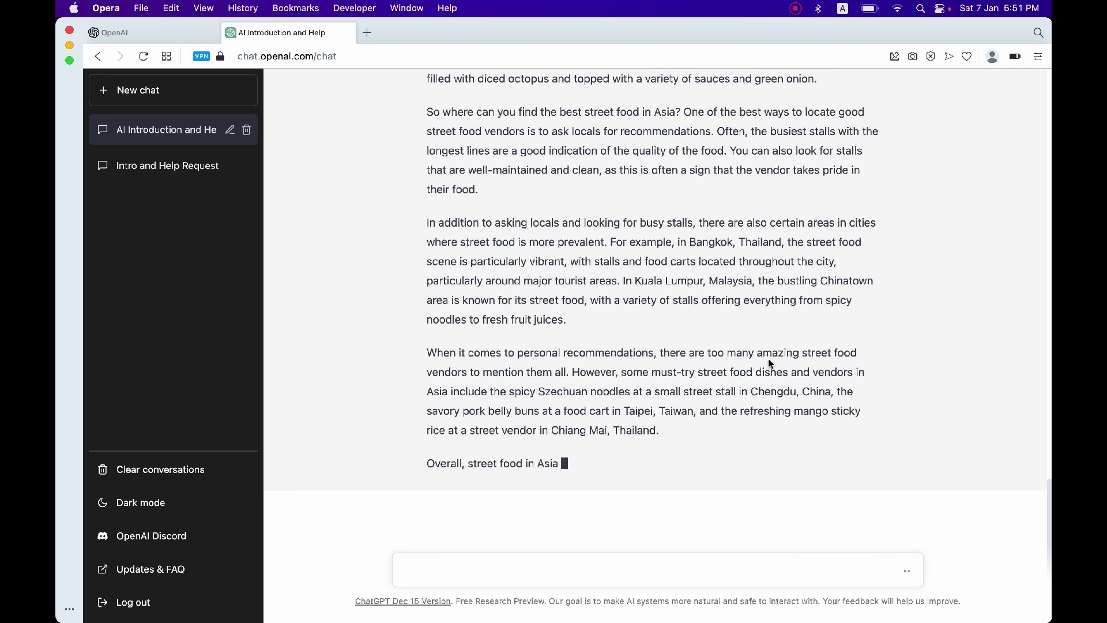
{"action": "scroll", "coordinate": [768, 362], "scroll_direction": "up", "scroll_amount": 10}
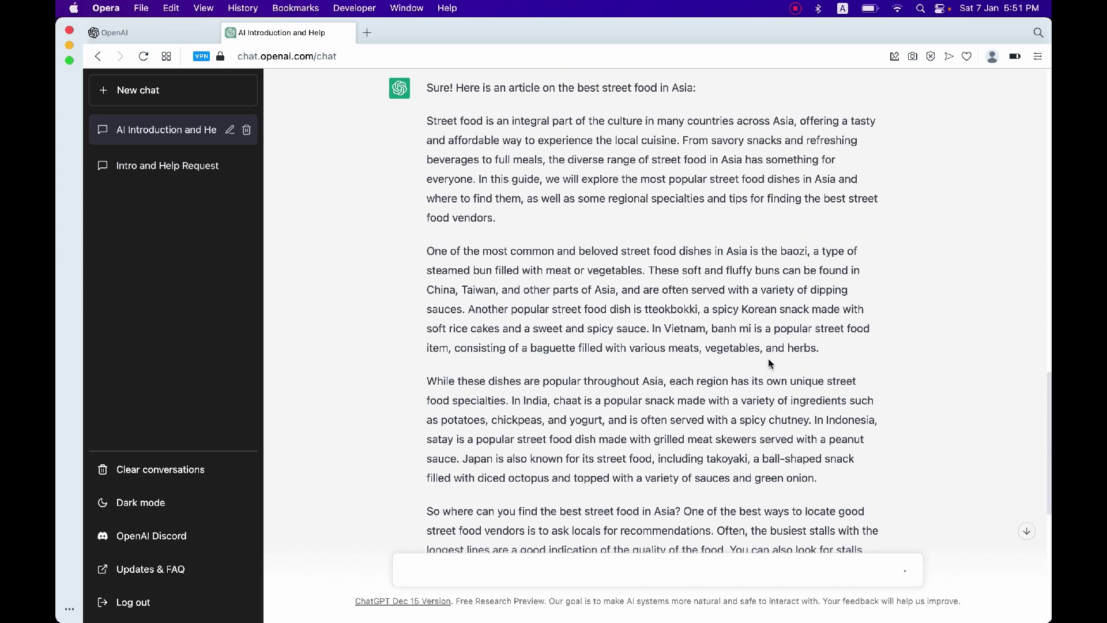
{"action": "scroll", "coordinate": [769, 359], "scroll_direction": "down", "scroll_amount": 7}
{"action": "scroll", "coordinate": [769, 359], "scroll_direction": "up", "scroll_amount": 3}
{"action": "scroll", "coordinate": [768, 359], "scroll_direction": "down", "scroll_amount": 2}
{"action": "scroll", "coordinate": [769, 358], "scroll_direction": "down", "scroll_amount": 6}
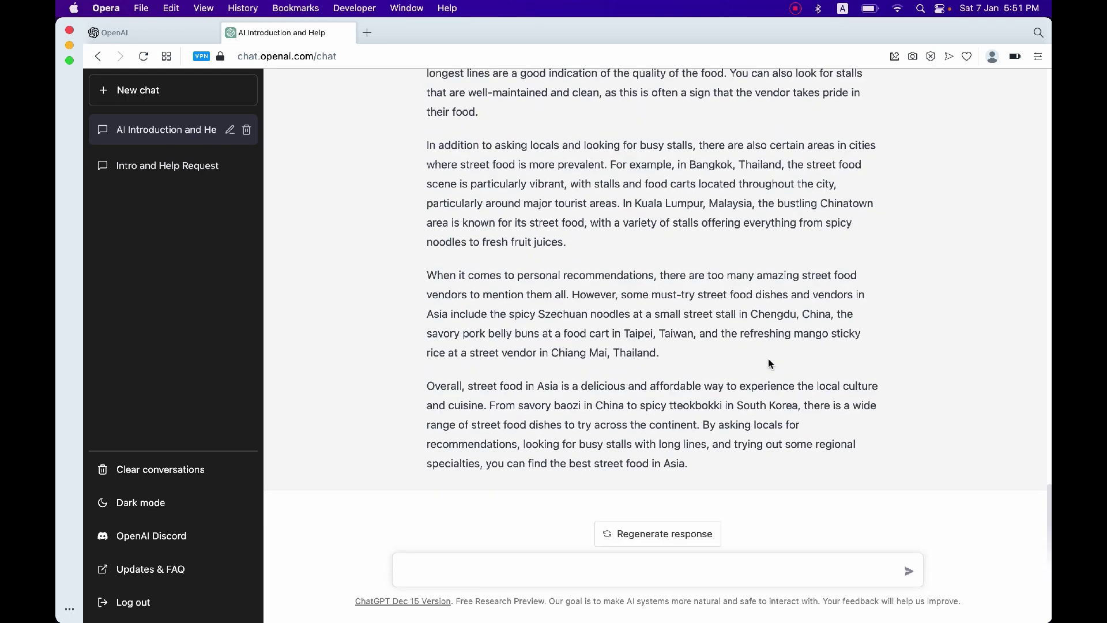
{"action": "left_click", "coordinate": [795, 9]}
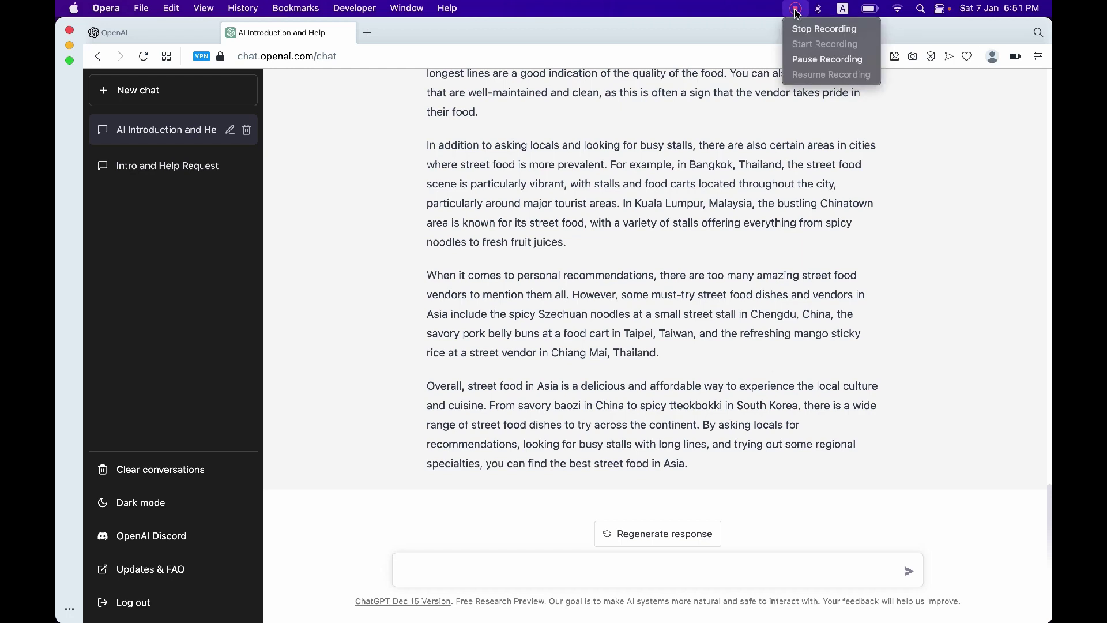
{"action": "left_click", "coordinate": [807, 26]}
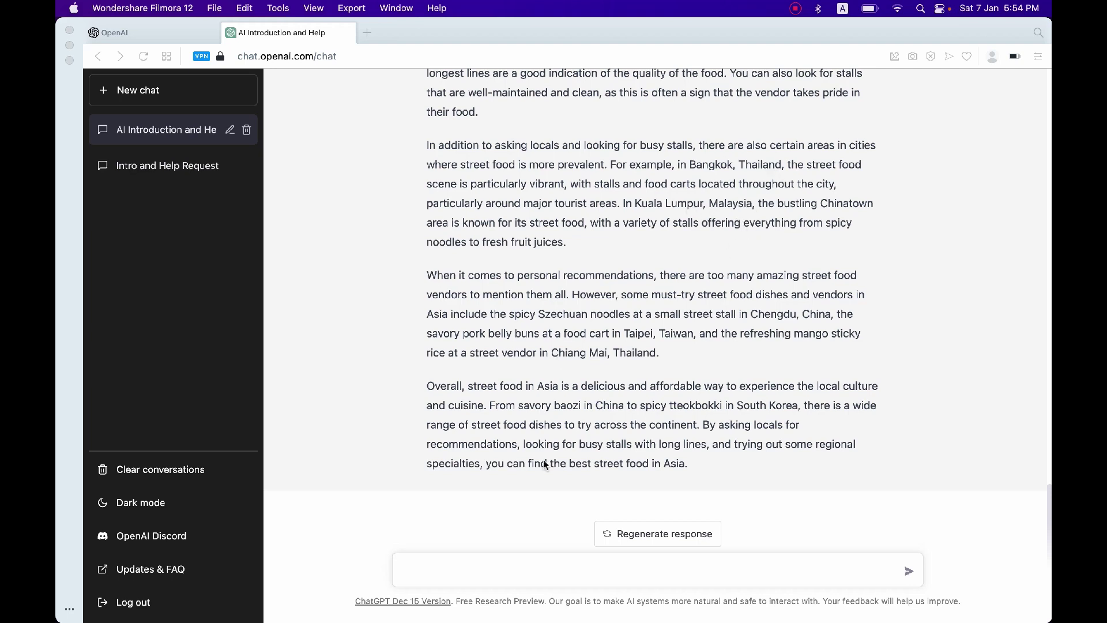
- Ask ChatGPT to create a detailed itinerary for a Vietnam trip from 1 Feb till 15th Feb 2023
{"action": "left_click", "coordinate": [472, 575]}
{"action": "type", "text": "I am goin"}
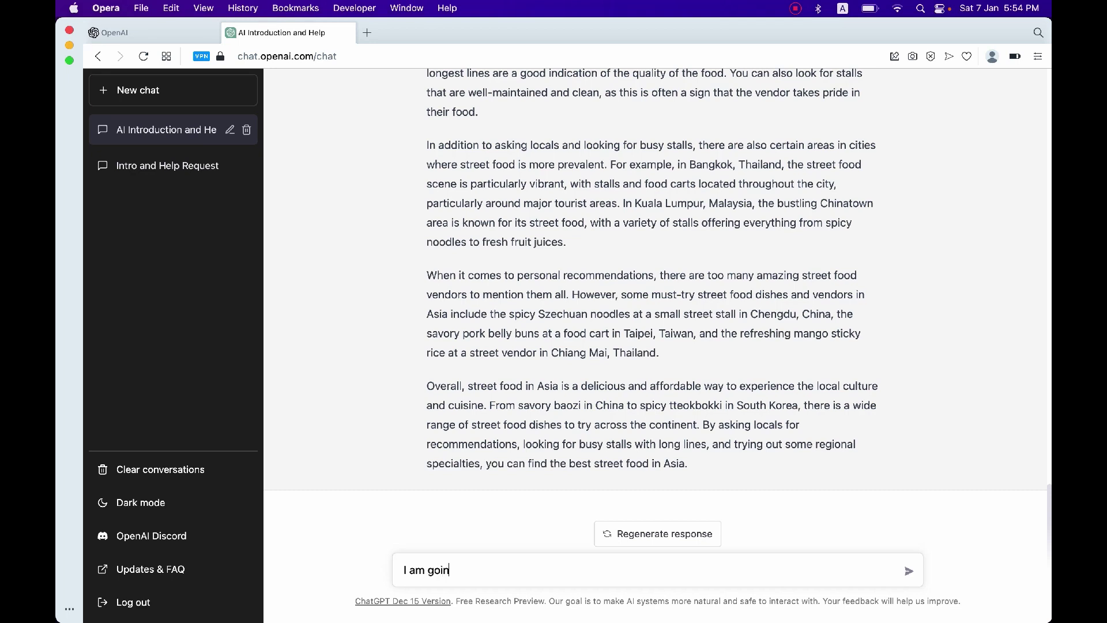
{"action": "type", "text": "g to Vientam from 1 Feb"}
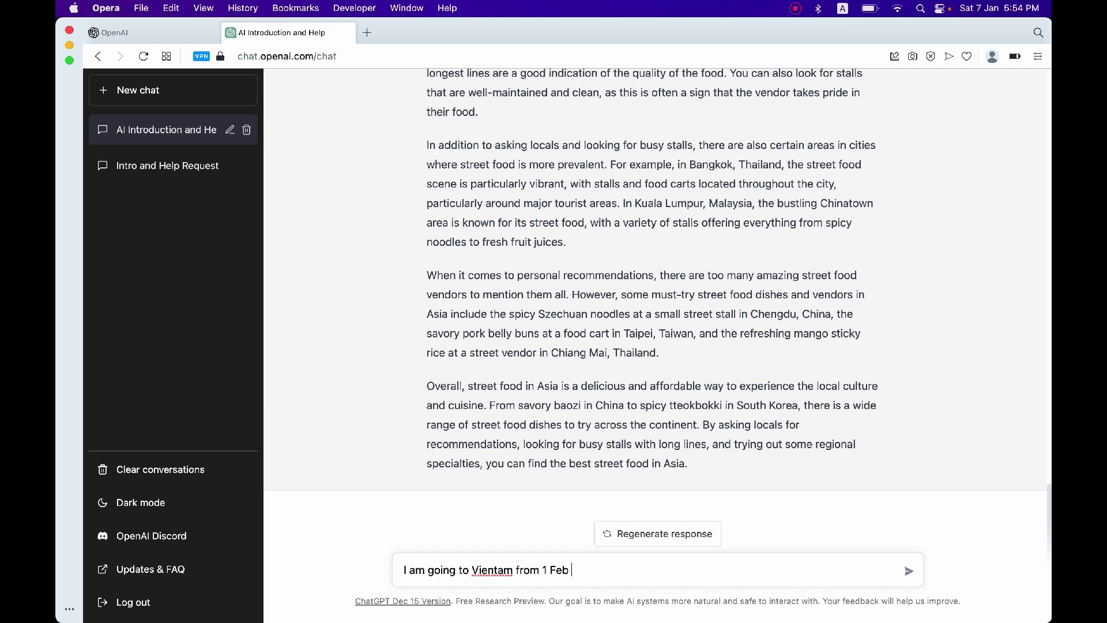
{"action": "type", "text": " till 15th FEb 2023, could you please "}
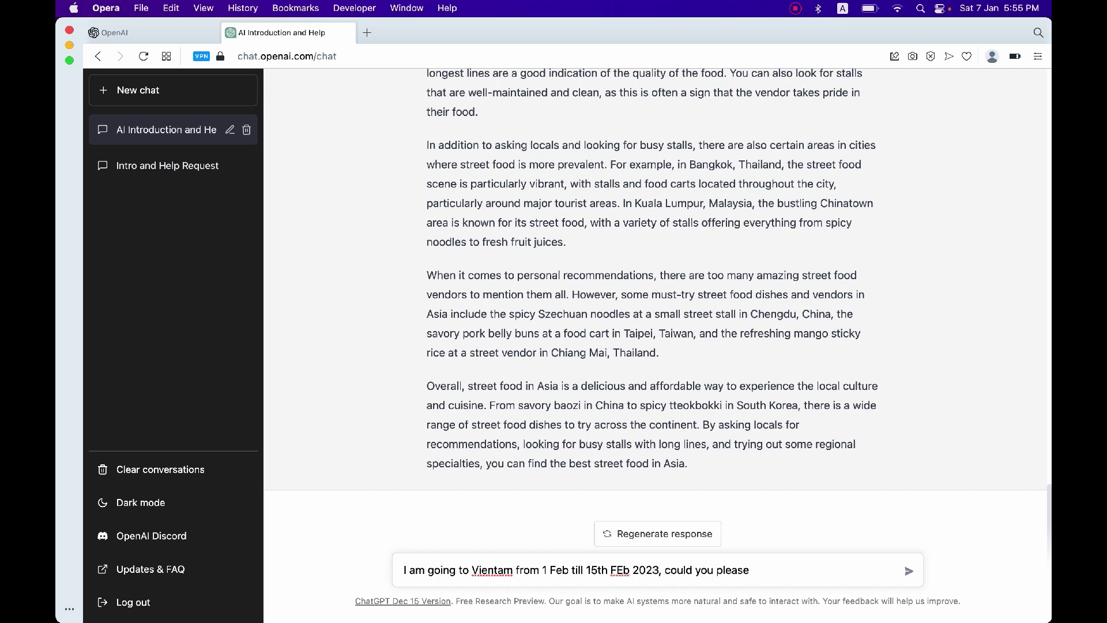
{"action": "type", "text": "create detail intenrary d"}
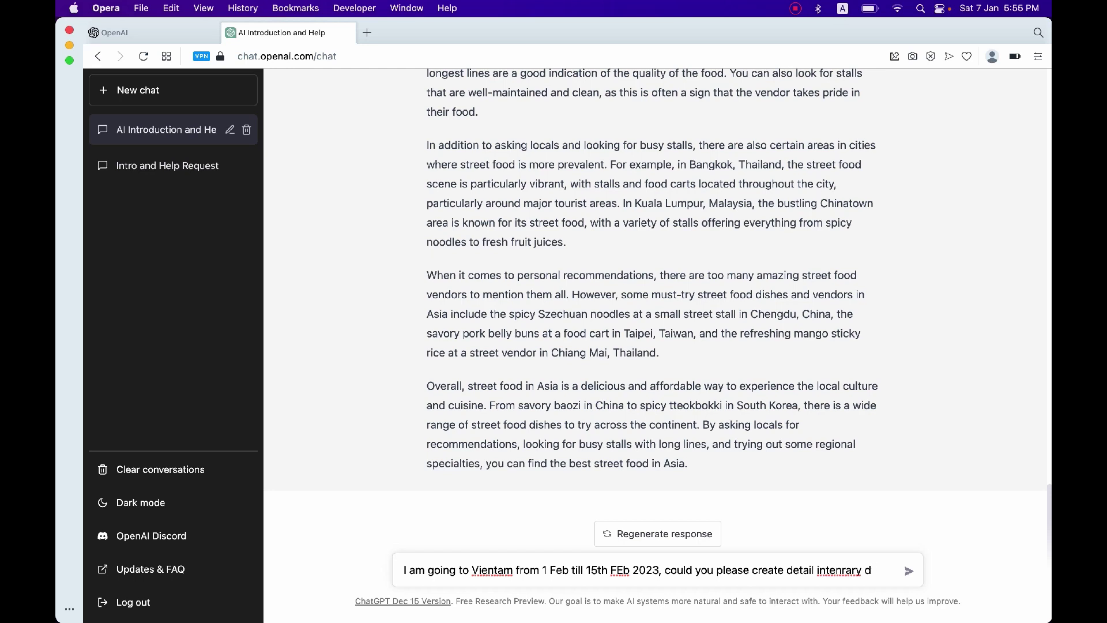
{"action": "type", "text": "fo me"}
{"action": "key", "text": "Return"}
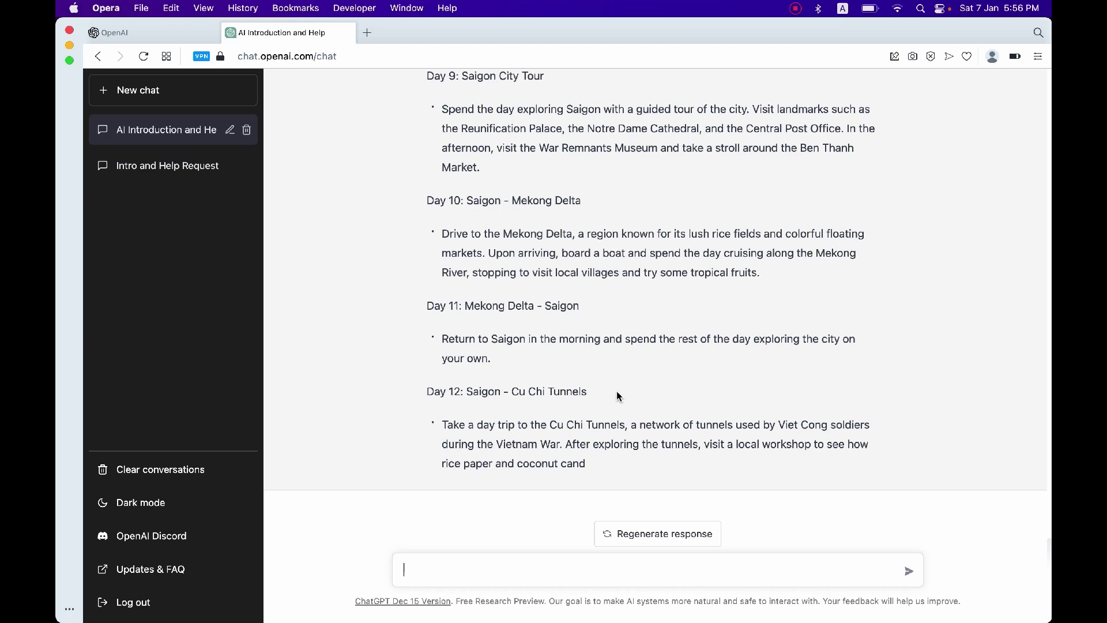
- Ask ChatGPT for good places to visit in Hanoi when coming with kids, 3 and 5 years old
{"action": "type", "text": "am "}
{"action": "type", "text": "coming for"}
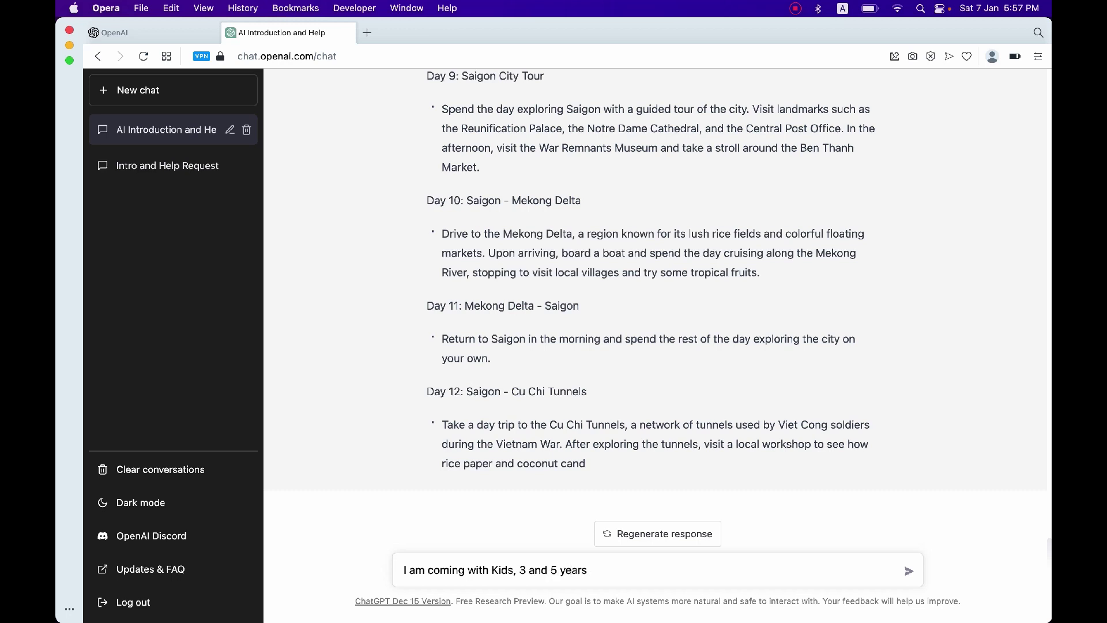
{"action": "type", "text": "good places to"}
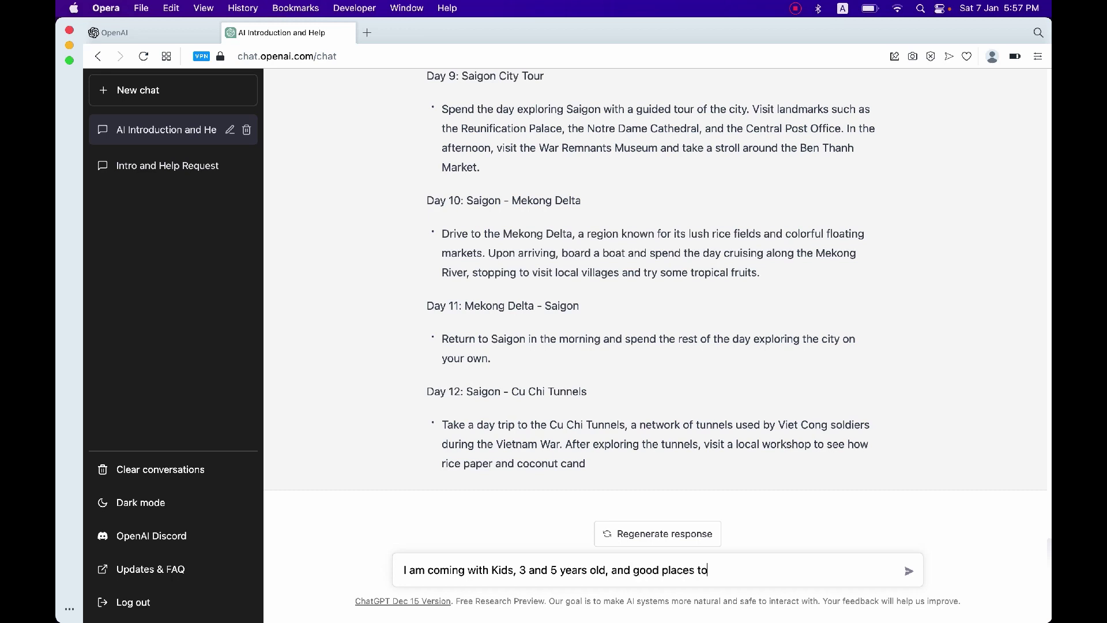
{"action": "type", "text": " visit in Hanoi ?"}
{"action": "key", "text": "Return"}
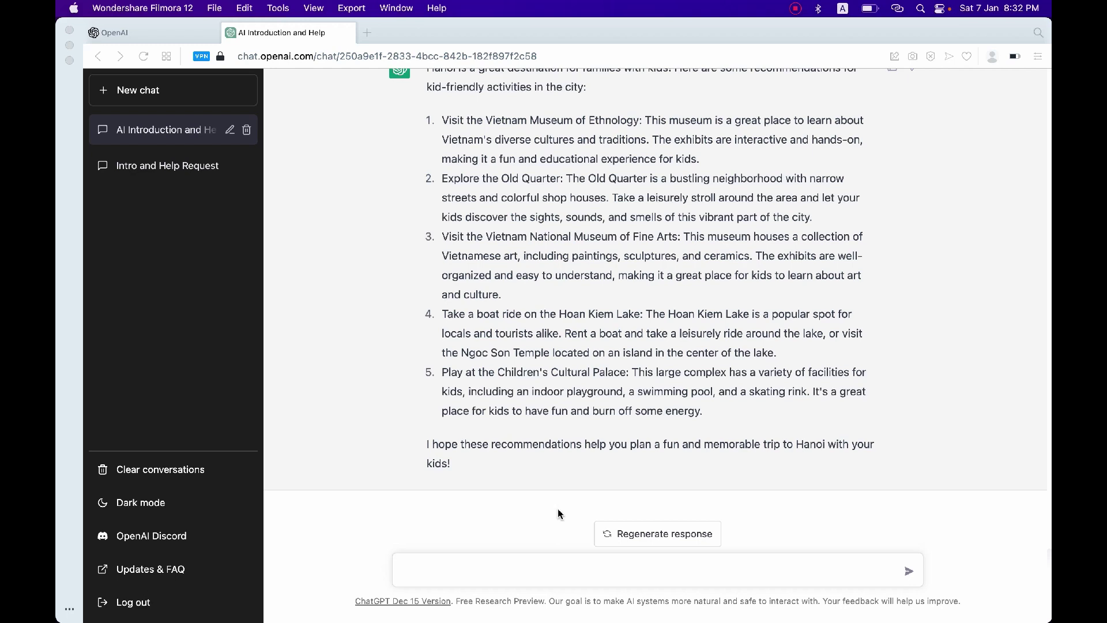
- Ask ChatGPT for a funny, short 5-minute story about Winnie the Pooh that teaches the kids to wash their hands
{"action": "left_click", "coordinate": [533, 574]}
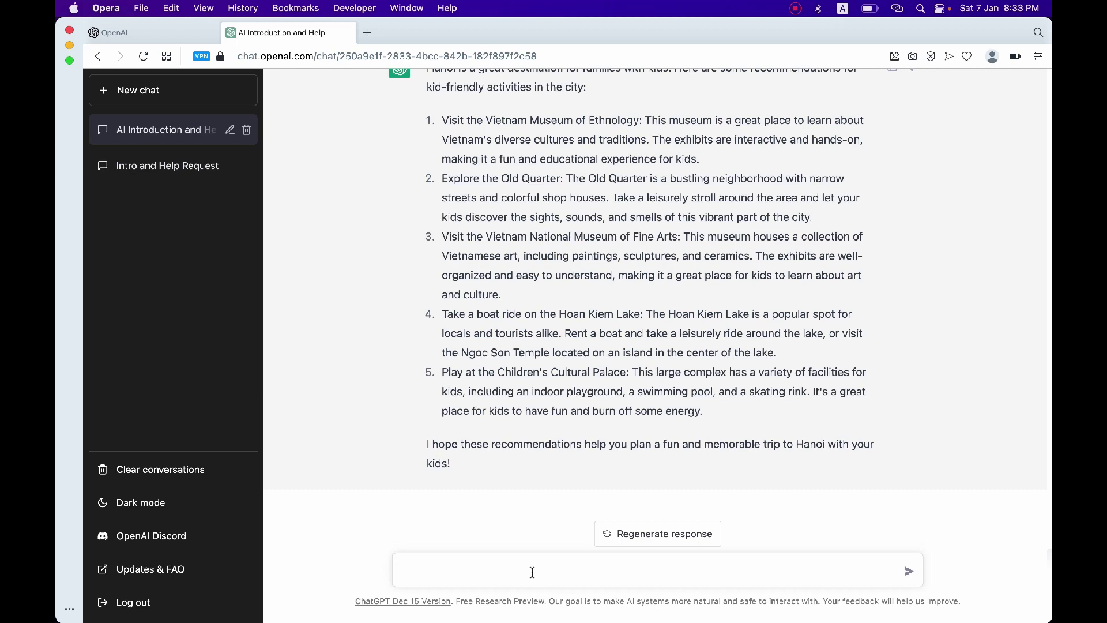
{"action": "type", "text": "Coulf"}
{"action": "type", "text": " you please make"}
{"action": "type", "text": " a story about the Wi"}
{"action": "type", "text": "nny arth"}
{"action": "key", "text": "BackSpace"}
{"action": "key", "text": "BackSpace"}
{"action": "key", "text": "BackSpace"}
{"action": "key", "text": "BackSpace"}
{"action": "type", "text": "the Puhh and"}
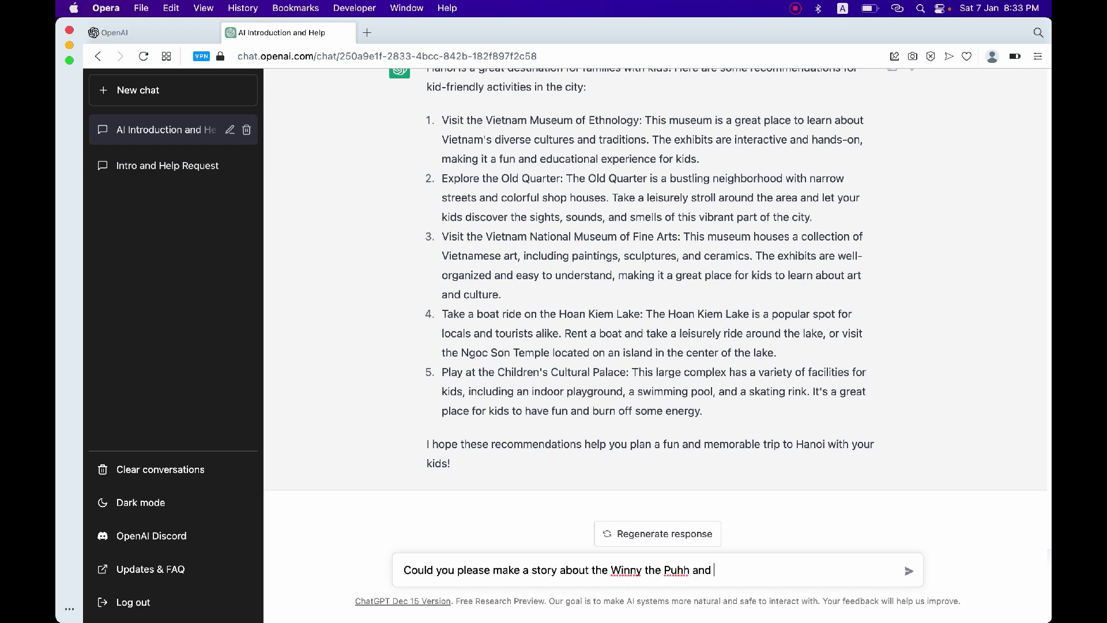
{"action": "type", "text": " teach my kids to wash the"}
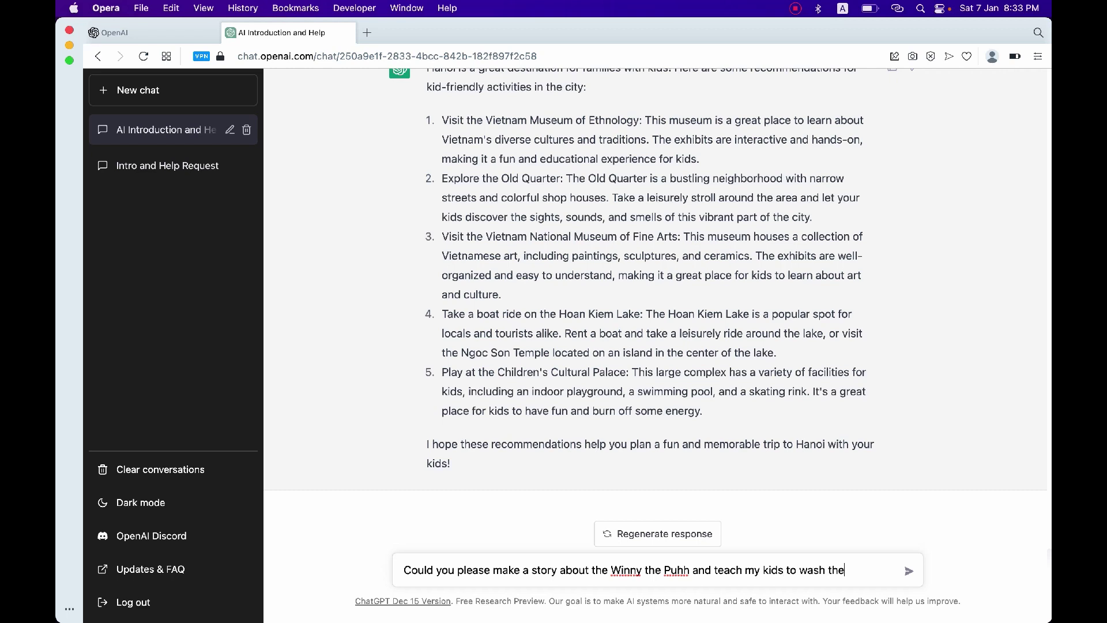
{"action": "type", "text": "ir hands. Make it funny and "}
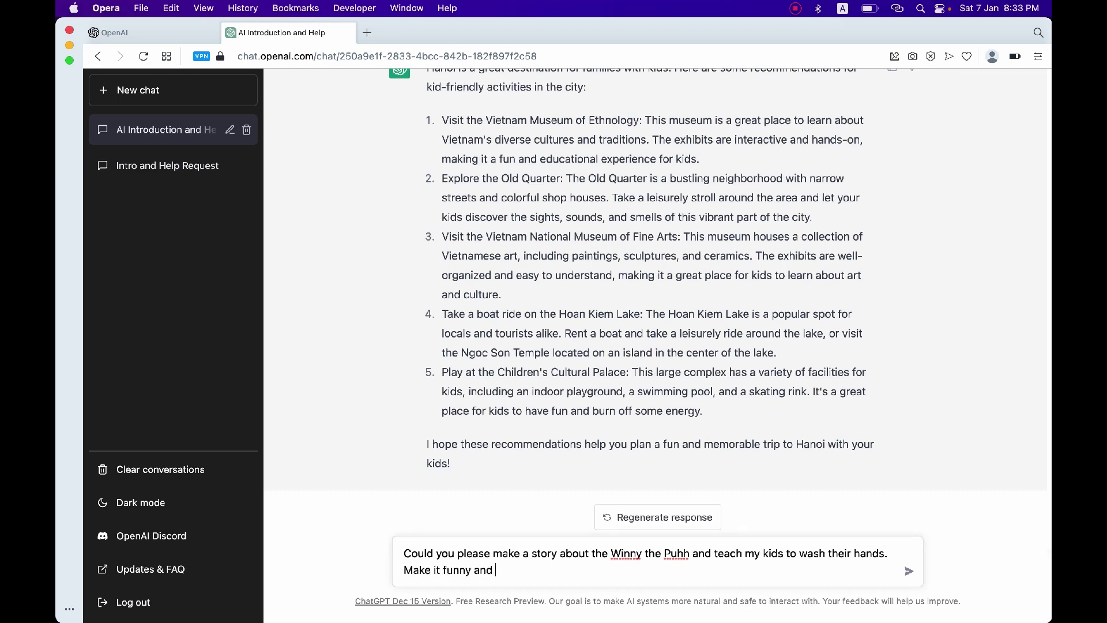
{"action": "type", "text": "short for 5 minutres."}
{"action": "key", "text": "Return"}
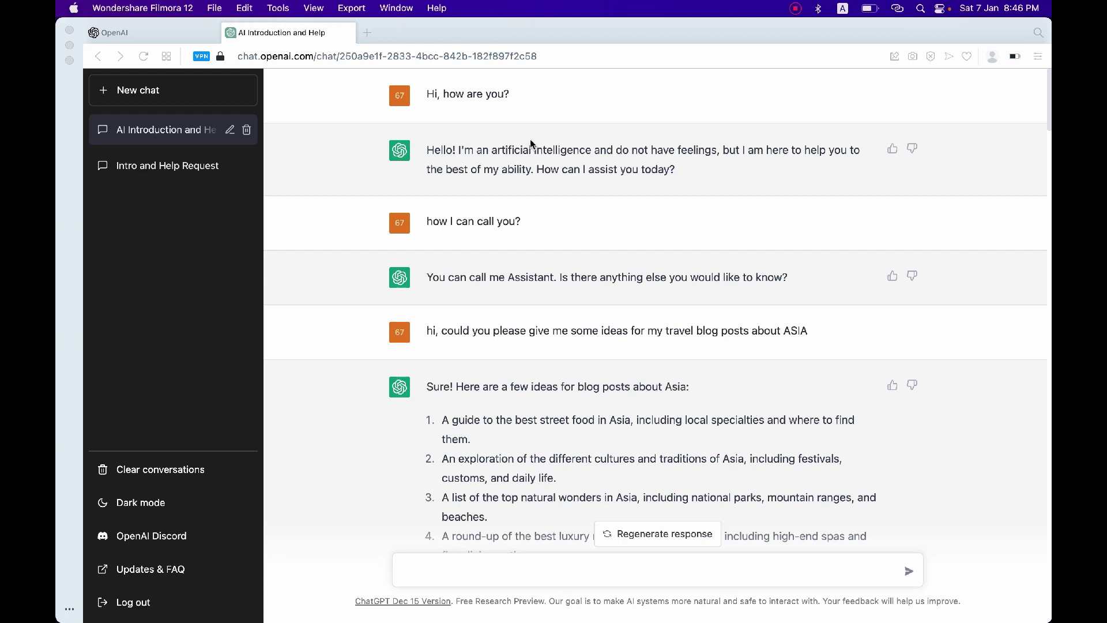
- Search Google in a new browser tab for "ed sheeran shape of you lyrics" and copy the song's lyrics
{"action": "left_click", "coordinate": [368, 37]}
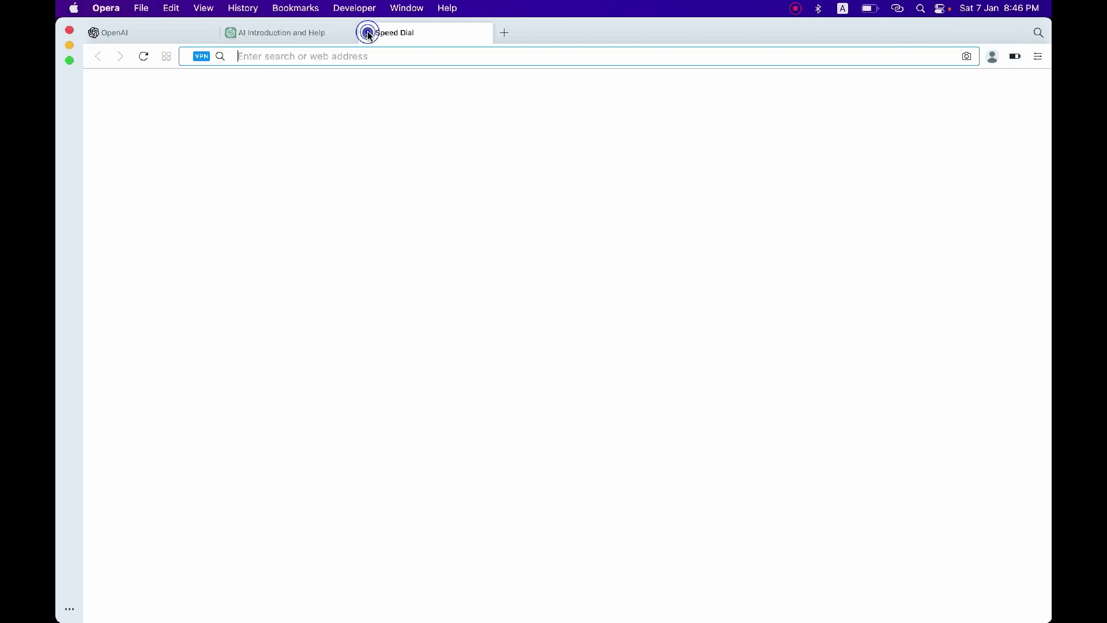
{"action": "type", "text": "ed sh"}
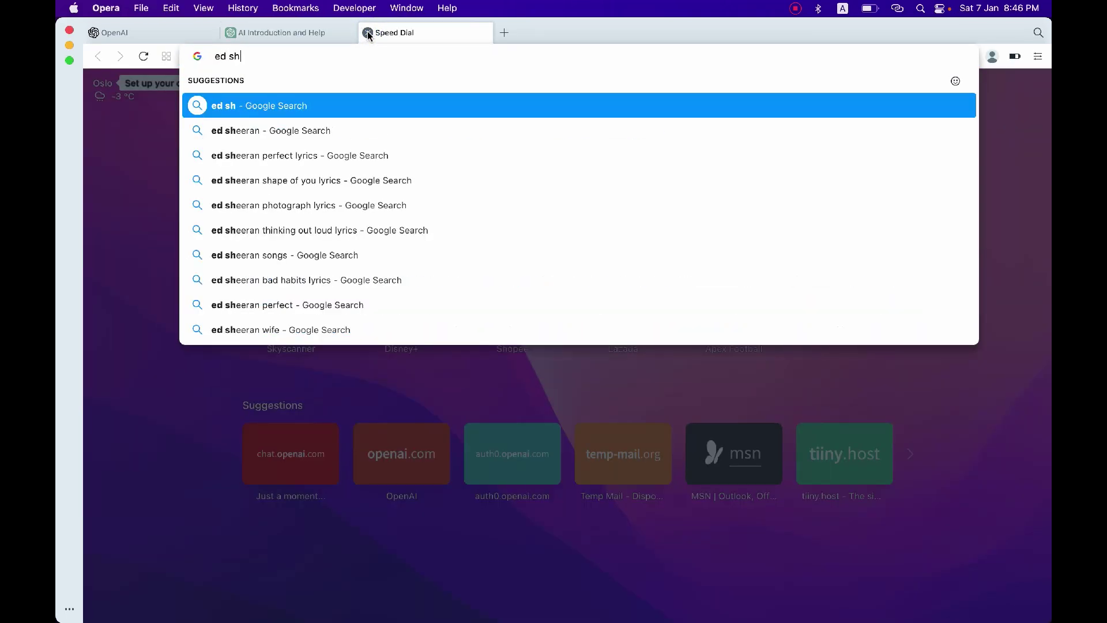
{"action": "type", "text": "iren"}
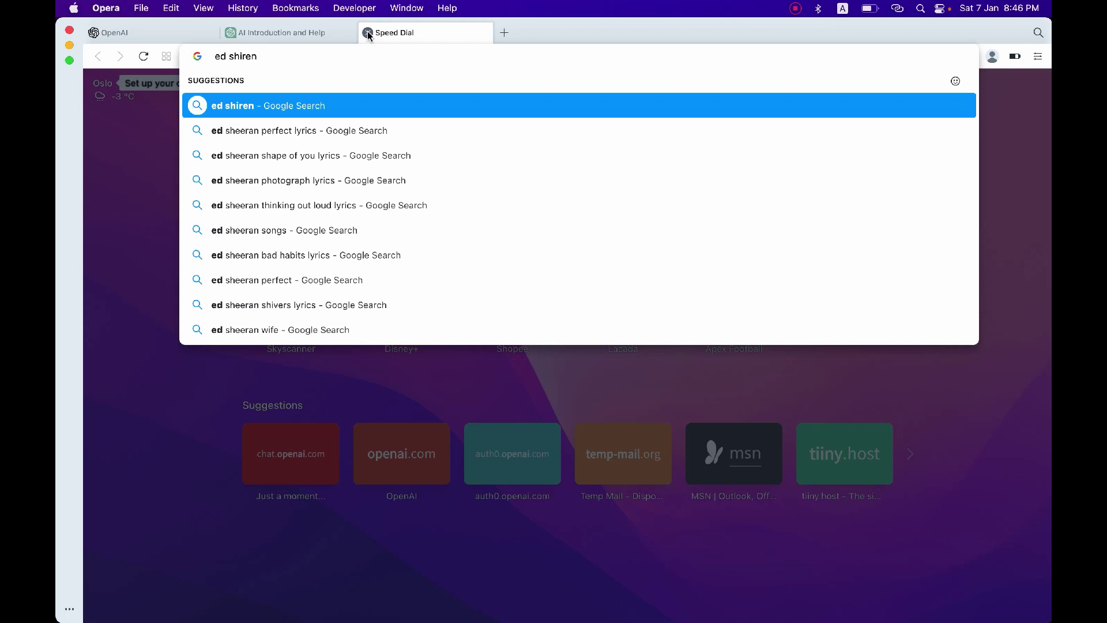
{"action": "key", "text": "Down"}
{"action": "key", "text": "Down"}
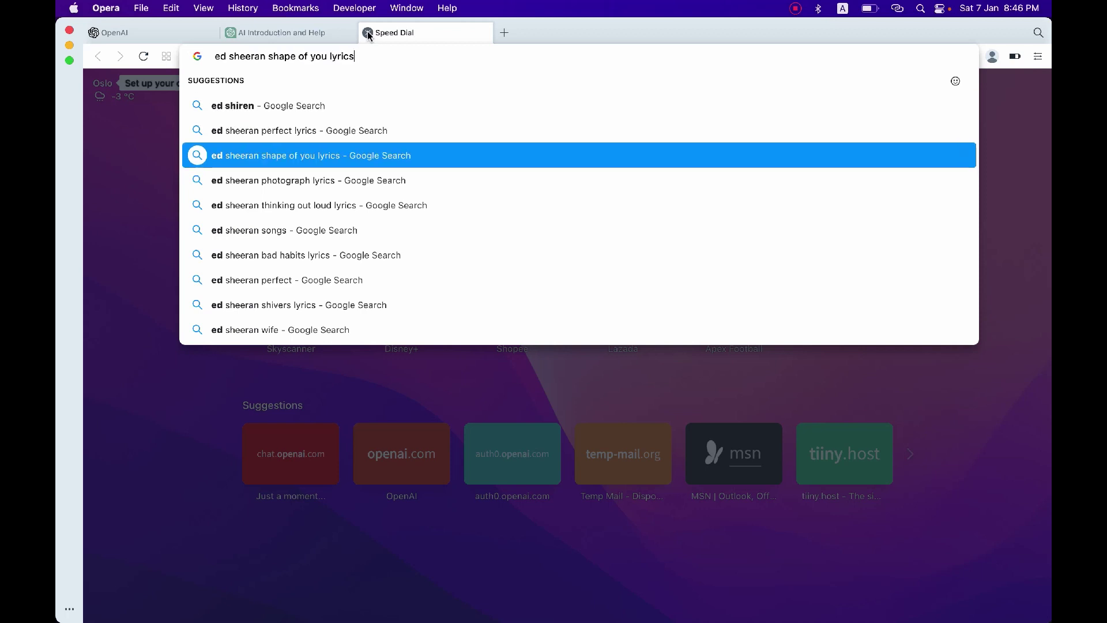
{"action": "key", "text": "Return"}
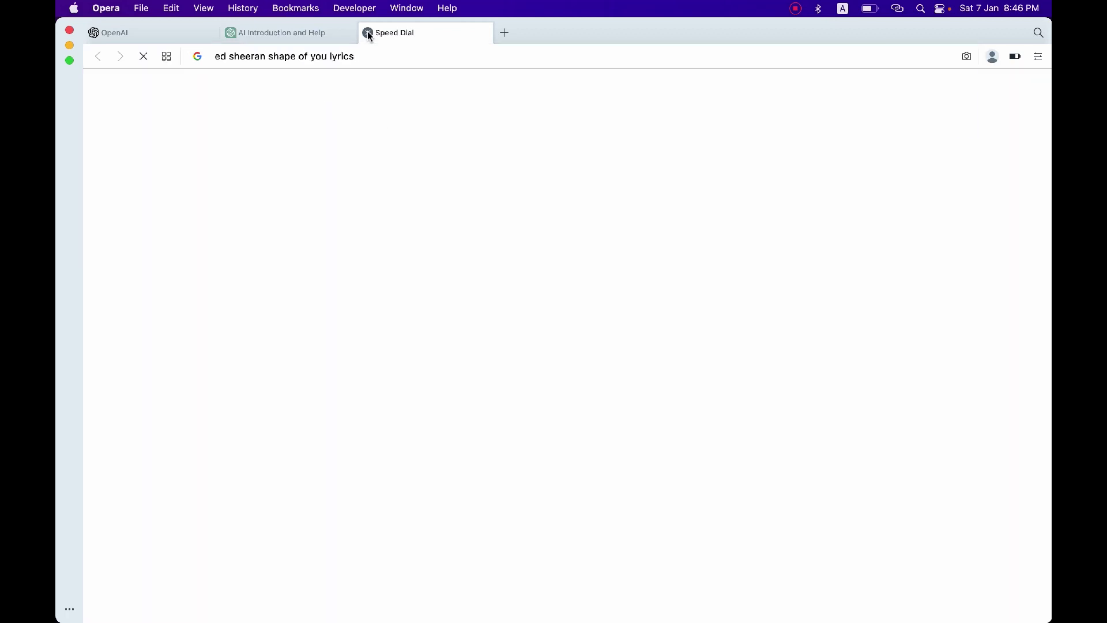
{"action": "scroll", "coordinate": [411, 235], "scroll_direction": "down", "scroll_amount": 10}
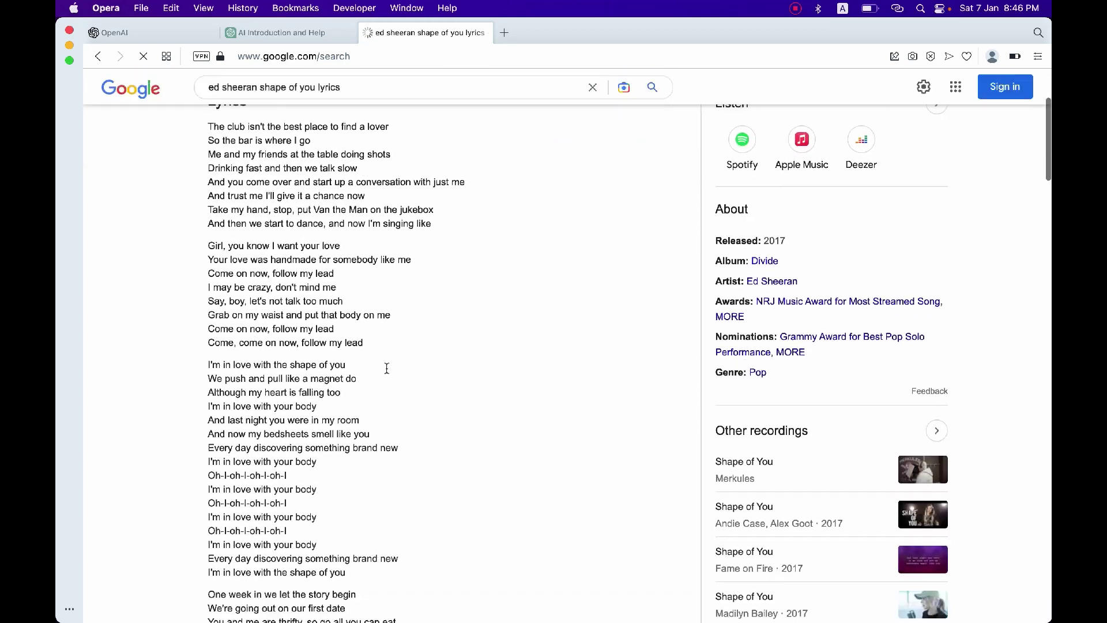
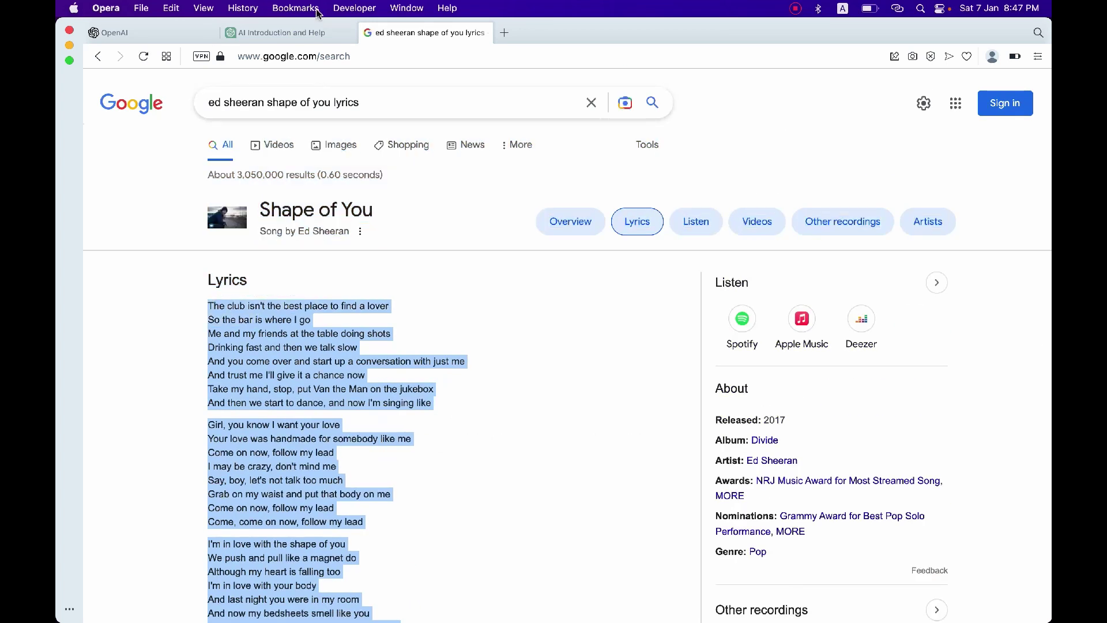
- Return to the ChatGPT conversation and write the request "Could you please create a summary in 1 sentence from the following lirycs:"
{"action": "left_click", "coordinate": [304, 32]}
{"action": "left_click", "coordinate": [445, 569]}
{"action": "type", "text": "Hi"}
{"action": "key", "text": "BackSpace"}
{"action": "key", "text": "BackSpace"}
{"action": "key", "text": "BackSpace"}
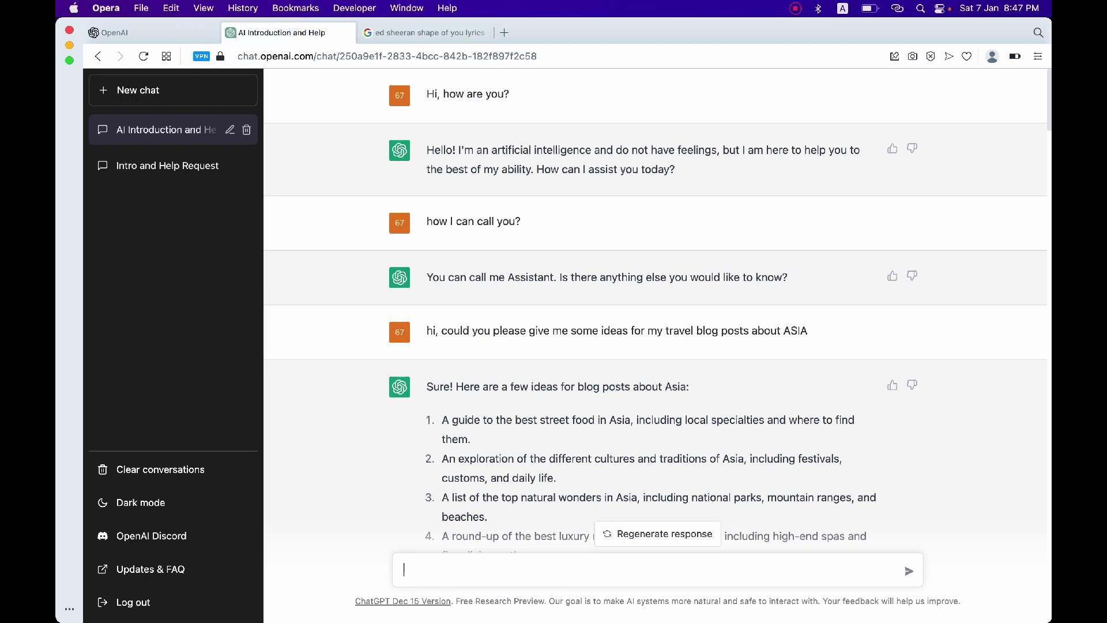
{"action": "type", "text": "Could you please crea"}
{"action": "key", "text": "BackSpace"}
{"action": "key", "text": "BackSpace"}
{"action": "key", "text": "BackSpace"}
{"action": "type", "text": "rea"}
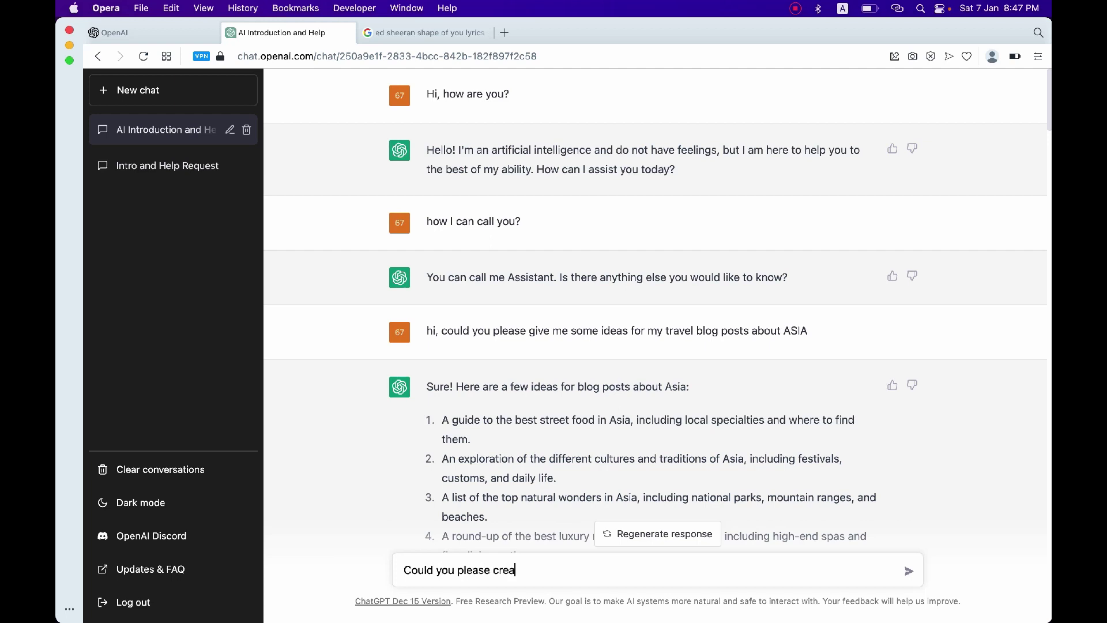
{"action": "type", "text": "te a summary in 1 sentence "}
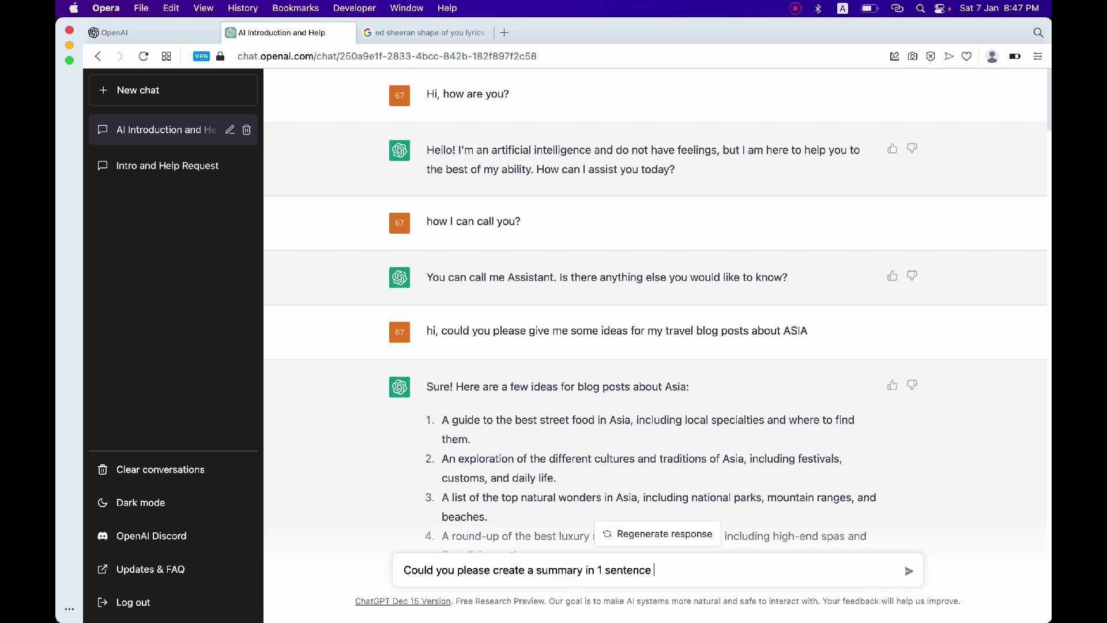
{"action": "type", "text": "from the following lirycs"}
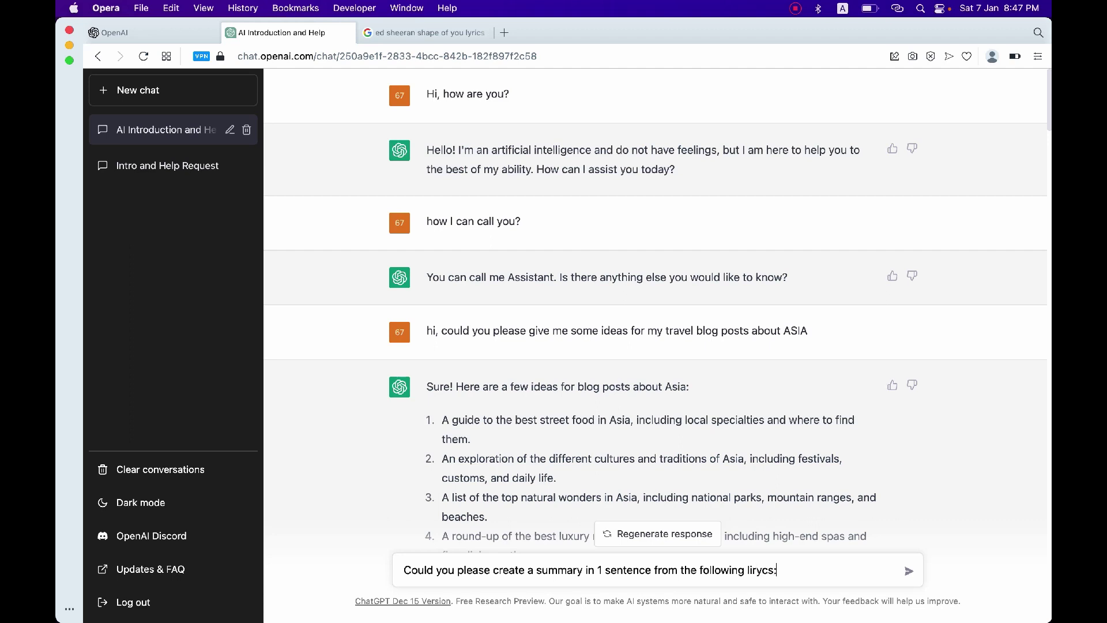
- Paste the copied Shape of You lyrics on a new line below the request and send the message
{"action": "key", "text": "shift+Return"}
{"action": "key", "text": "super+v"}
{"action": "key", "text": "Return"}
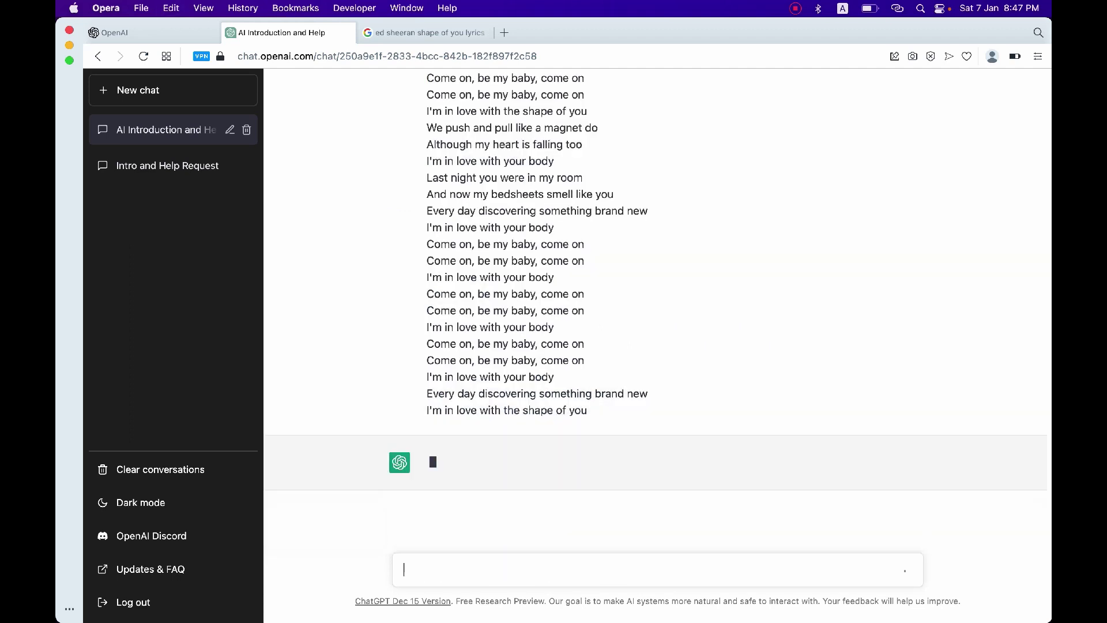
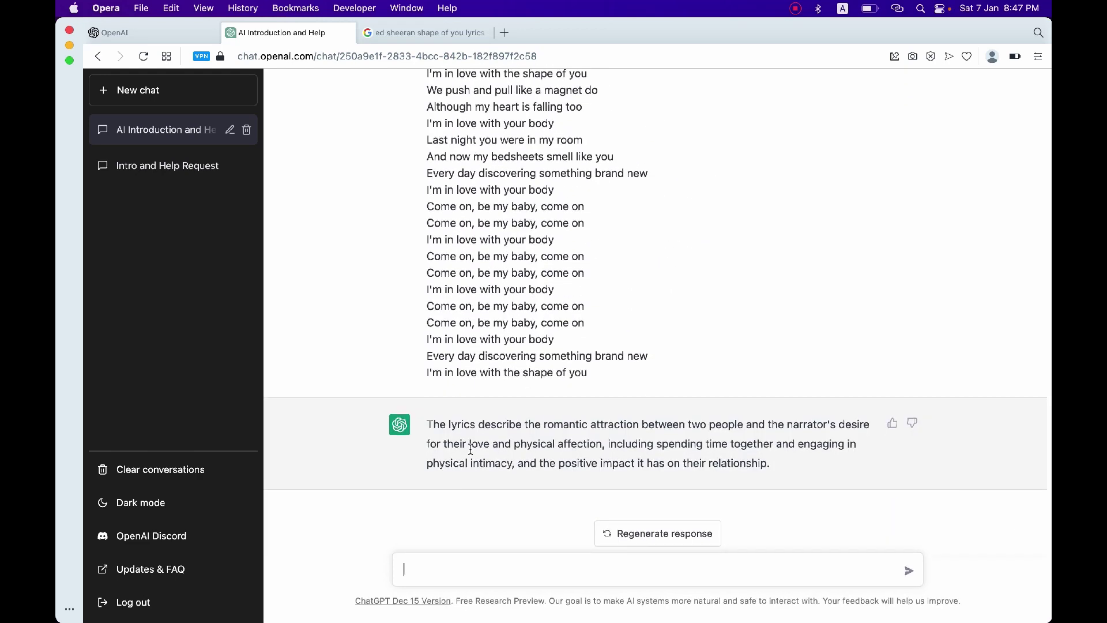
- Send the follow-up "could you make it in 5 words?" to shorten the lyrics summary
{"action": "left_click_drag", "start_coordinate": [428, 423], "coordinate": [784, 480]}
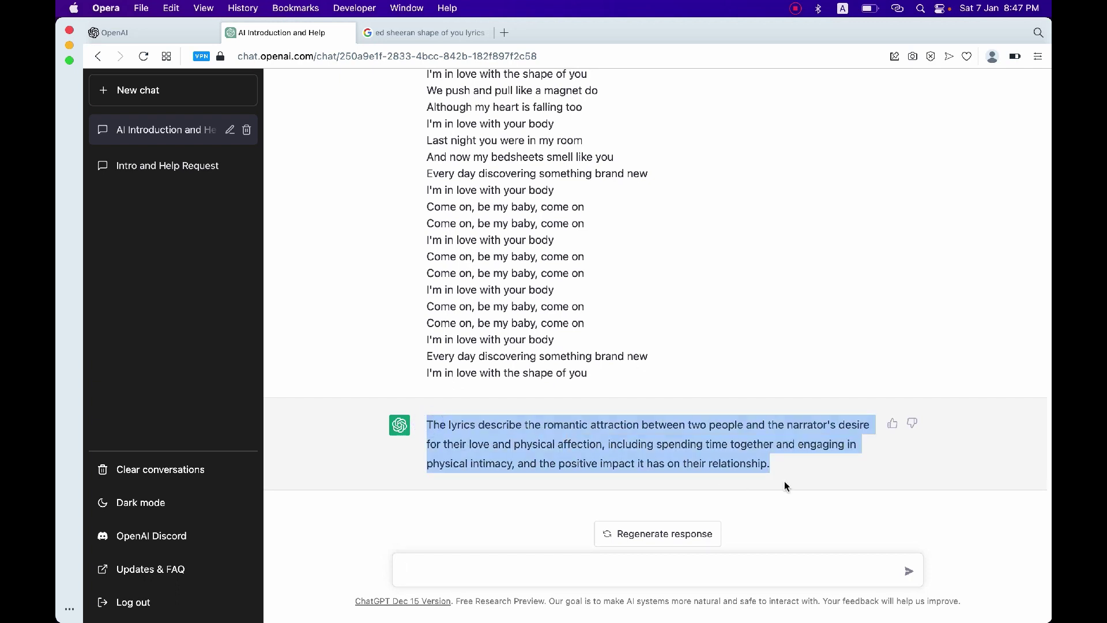
{"action": "left_click", "coordinate": [690, 561]}
{"action": "type", "text": "c"}
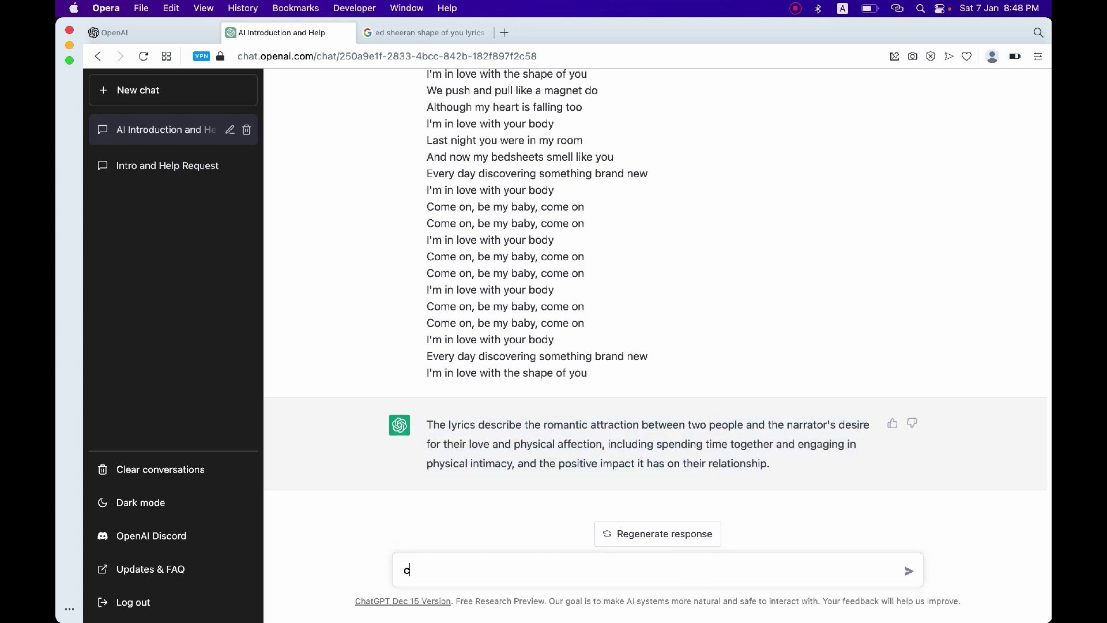
{"action": "type", "text": "ould you make it in 5 words?"}
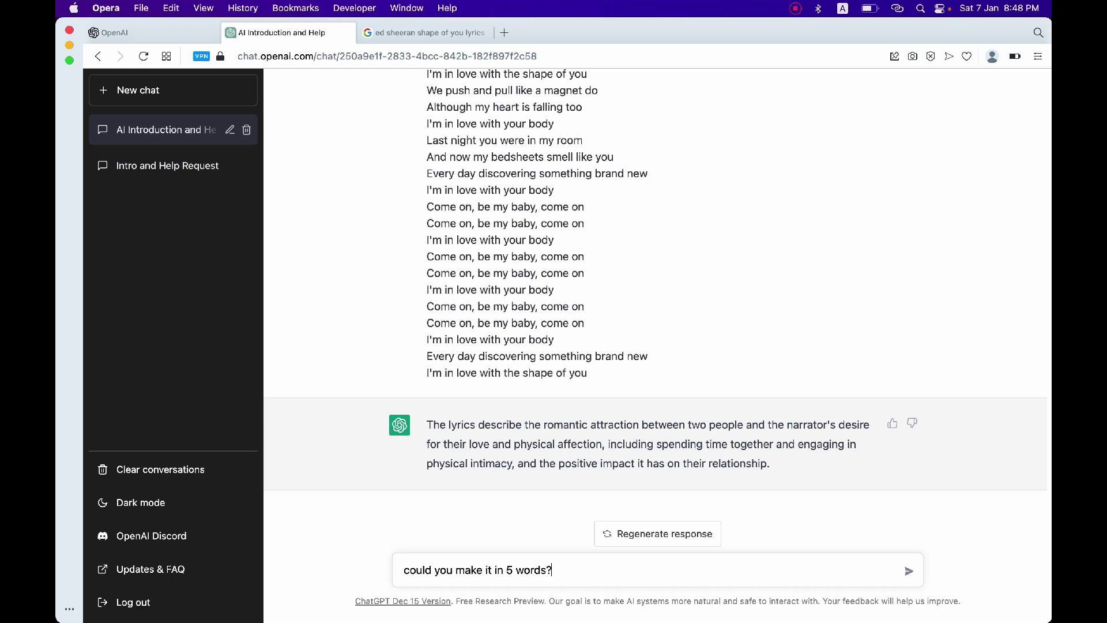
{"action": "key", "text": "Return"}
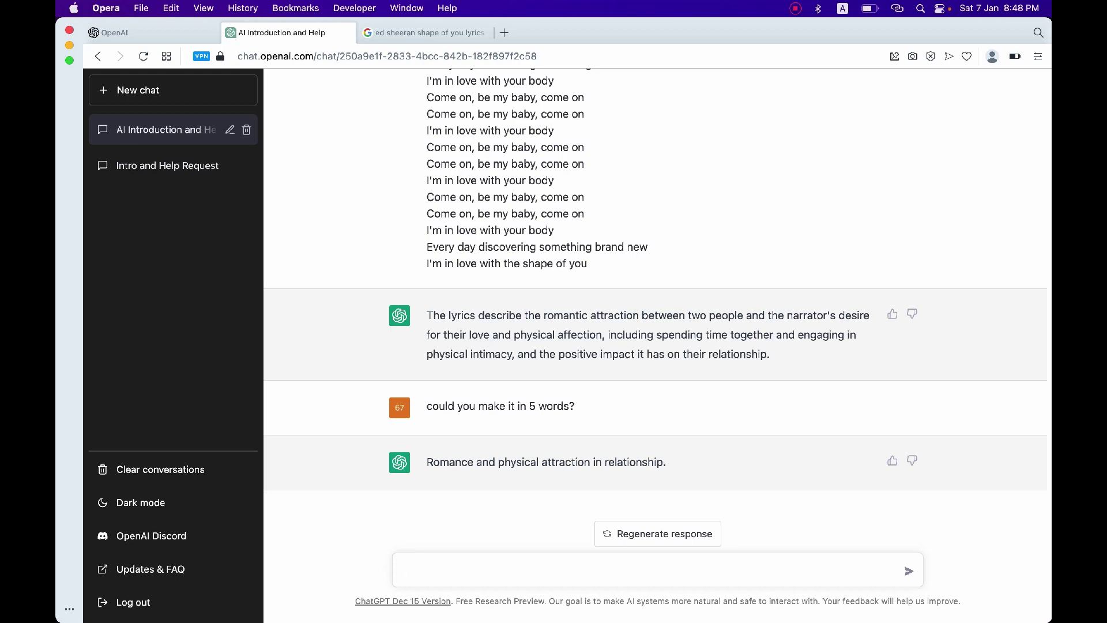
- Review the earlier lyrics prompt and its summaries in the conversation, comparing them with the Shape of You lyrics in the Google results
{"action": "scroll", "coordinate": [642, 254], "scroll_direction": "up", "scroll_amount": 10}
{"action": "scroll", "coordinate": [643, 254], "scroll_direction": "up", "scroll_amount": 10}
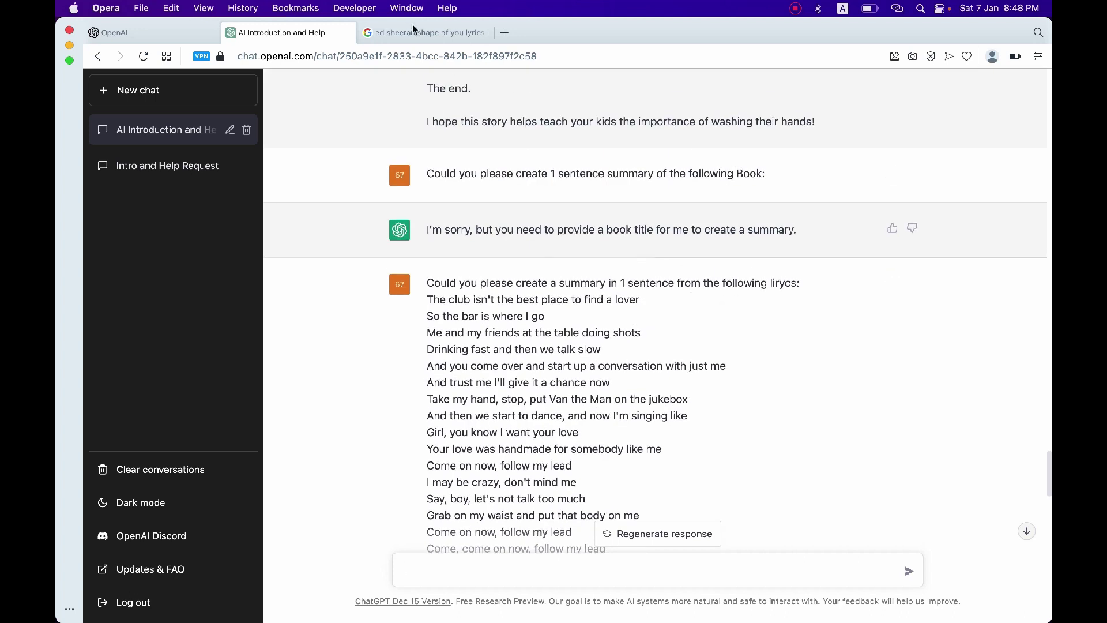
{"action": "left_click", "coordinate": [412, 26]}
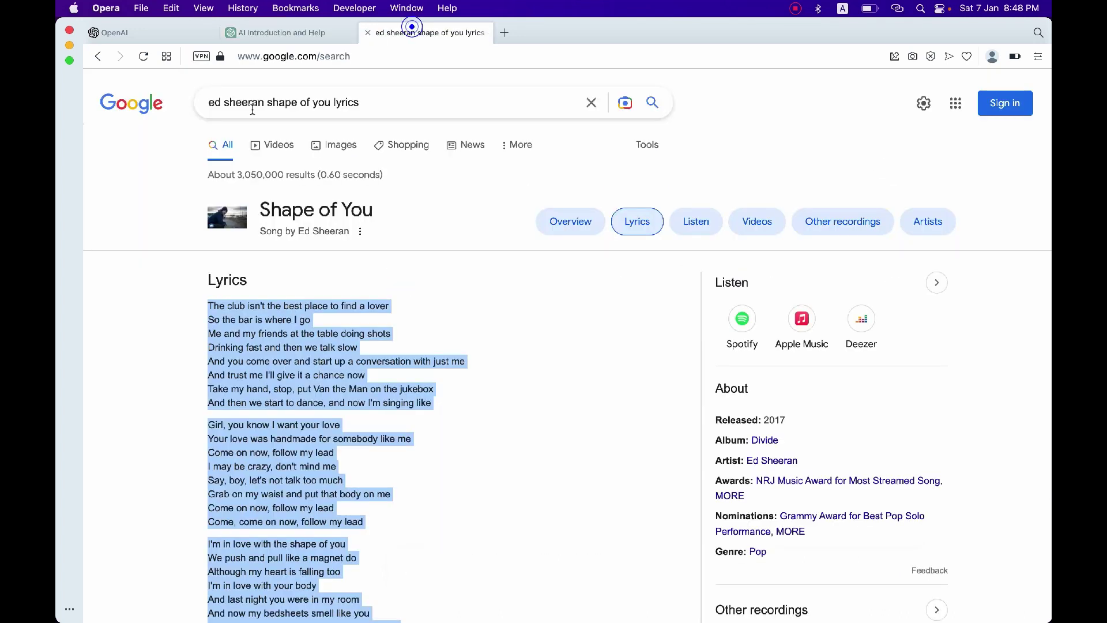
{"action": "left_click", "coordinate": [259, 34]}
{"action": "scroll", "coordinate": [653, 374], "scroll_direction": "down", "scroll_amount": 10}
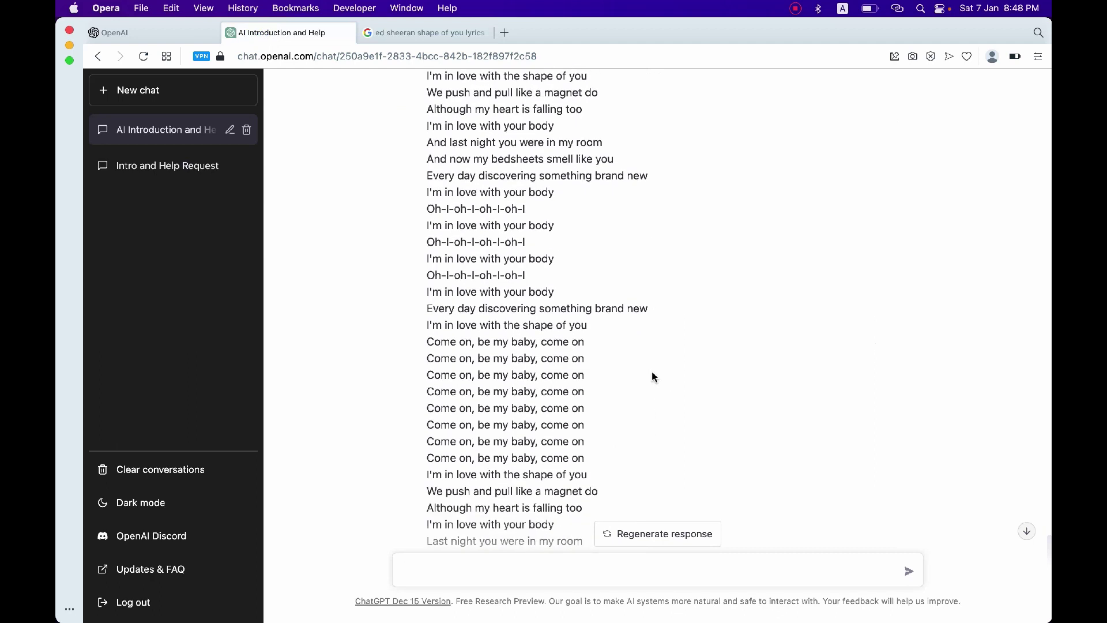
{"action": "scroll", "coordinate": [651, 371], "scroll_direction": "down", "scroll_amount": 5}
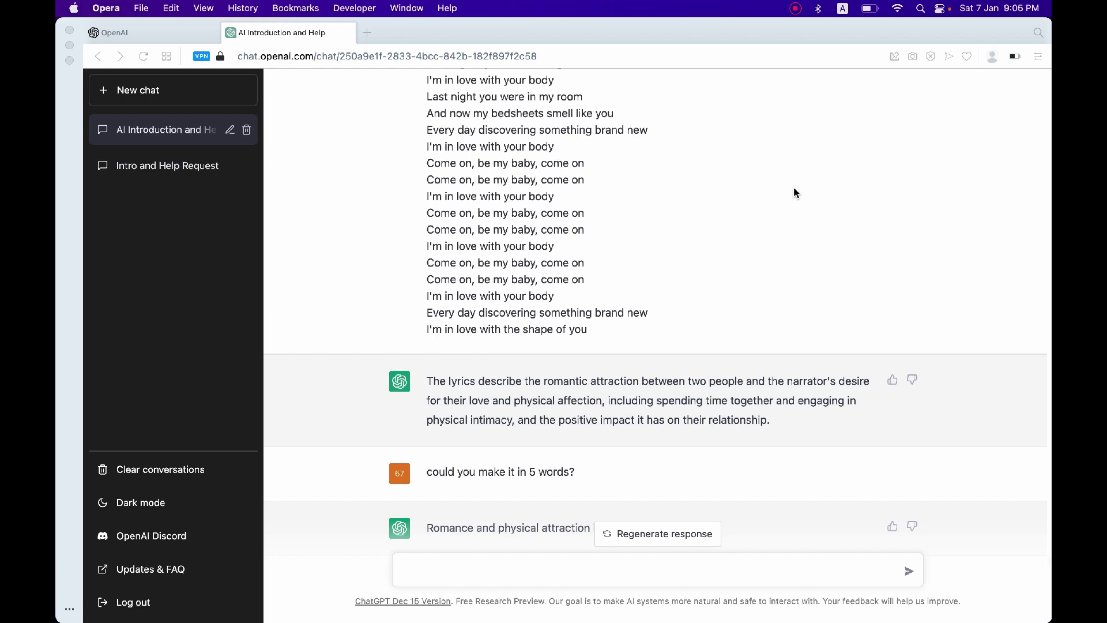
- Search the web in a new browser tab for "bill Gates wiki" and open the English Wikipedia article on Bill Gates
{"action": "left_click", "coordinate": [367, 33]}
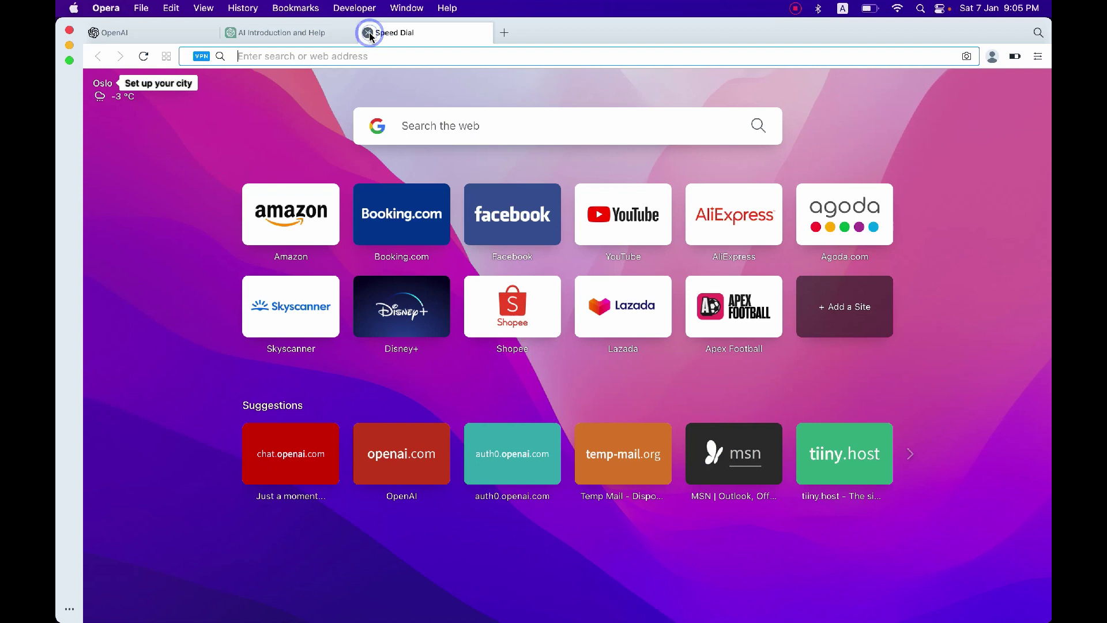
{"action": "type", "text": "bill"}
{"action": "key", "text": "Right"}
{"action": "key", "text": "Return"}
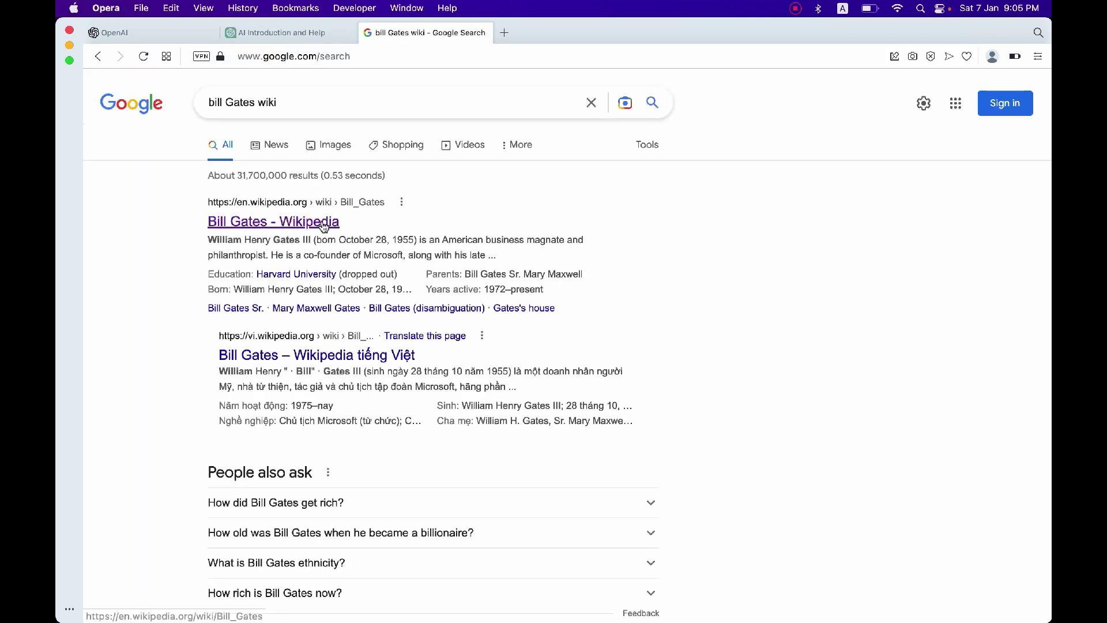
{"action": "left_click", "coordinate": [323, 221]}
- Copy the Bill Gates article's introduction, from the page title through the paragraph ending with The Giving Pledge
{"action": "scroll", "coordinate": [684, 389], "scroll_direction": "down", "scroll_amount": 8}
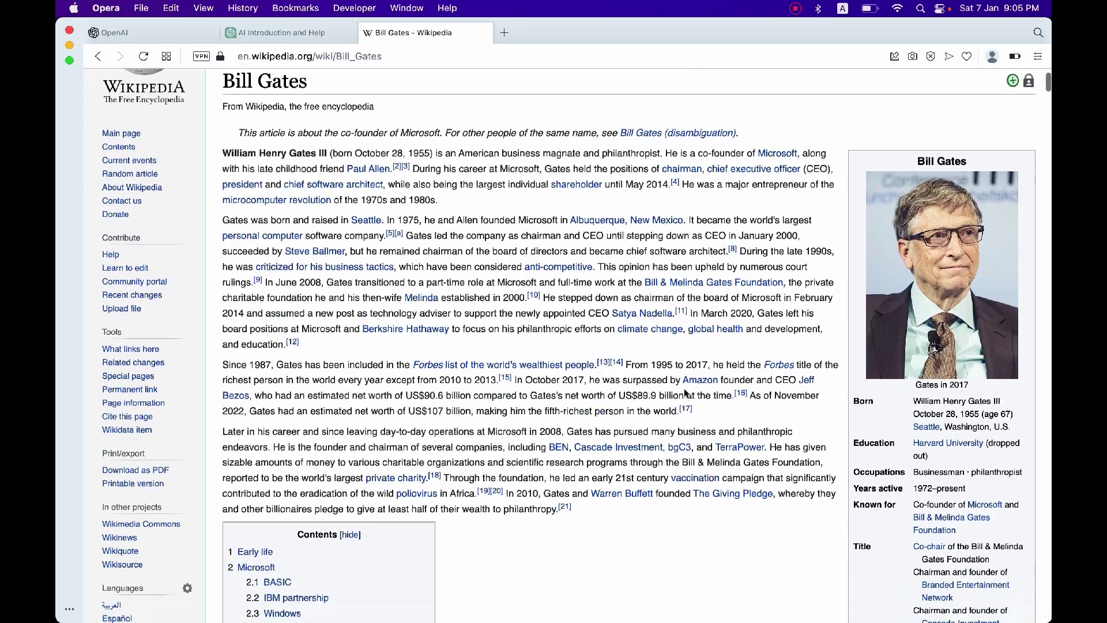
{"action": "scroll", "coordinate": [684, 394], "scroll_direction": "up", "scroll_amount": 5}
{"action": "left_click_drag", "start_coordinate": [585, 518], "coordinate": [226, 85]}
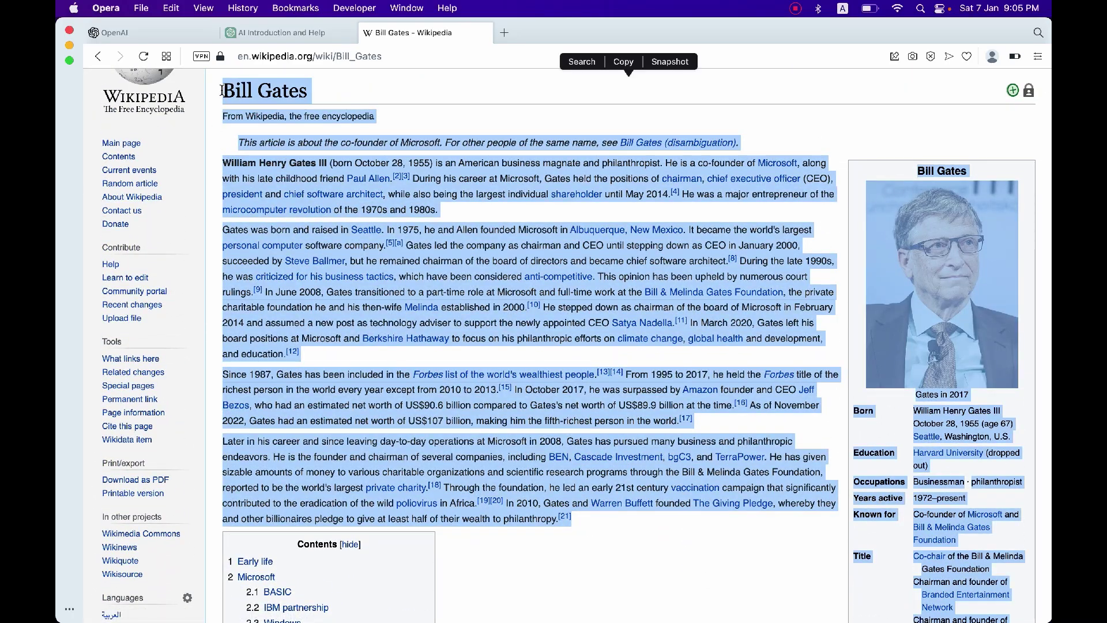
- Return to the ChatGPT conversation and send "Here is my bio:" followed by the copied Bill Gates text
{"action": "left_click", "coordinate": [294, 33]}
{"action": "left_click", "coordinate": [439, 568]}
{"action": "type", "text": "Here is "}
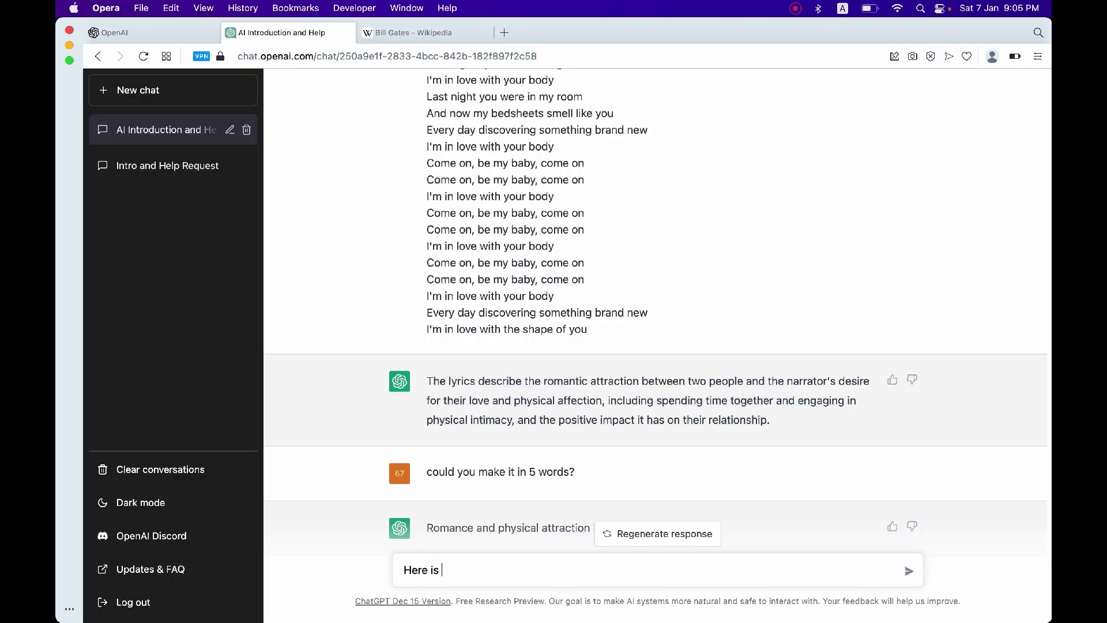
{"action": "type", "text": "my bio:"}
{"action": "key", "text": "super+v"}
{"action": "key", "text": "Return"}
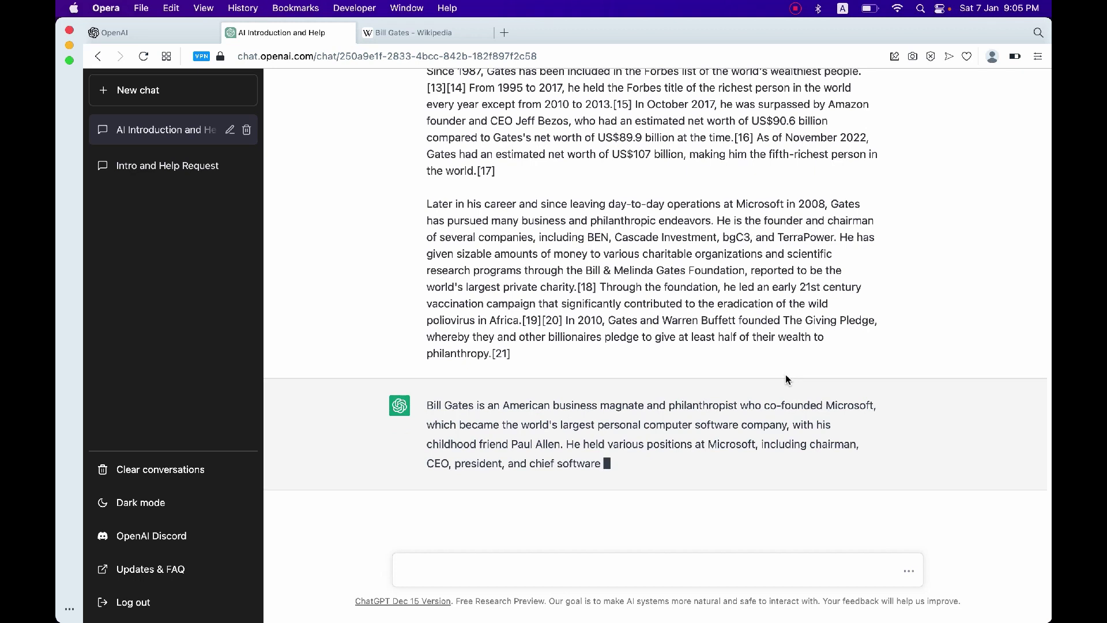
- Send the request "Could you please create a short CV for the Bill Gates? 1 sentences"
{"action": "type", "text": "Cou"}
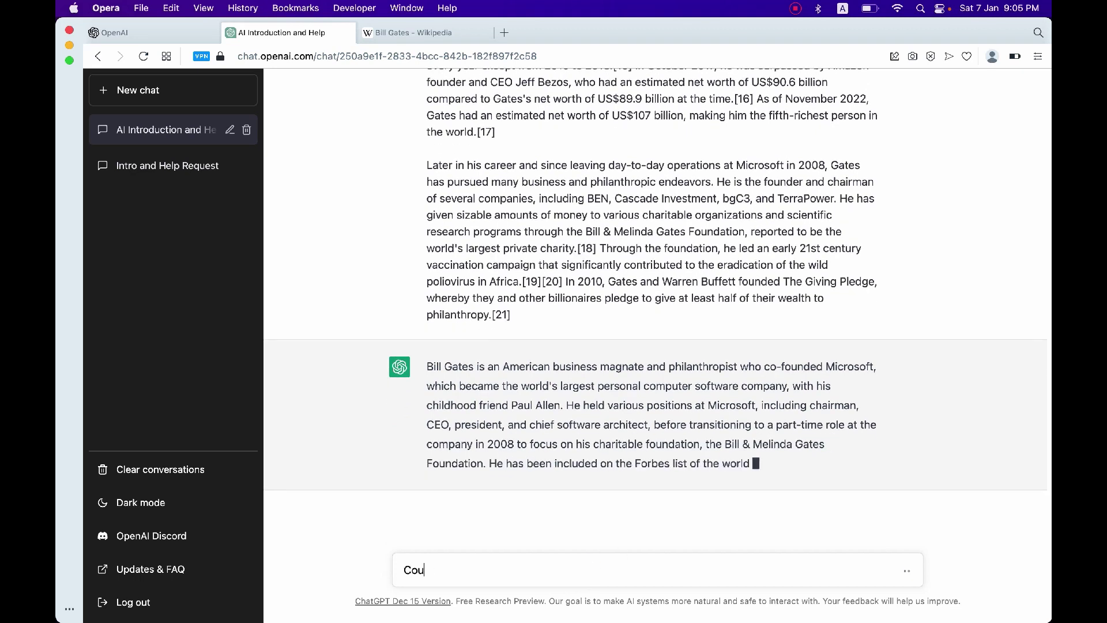
{"action": "type", "text": "ld you please c"}
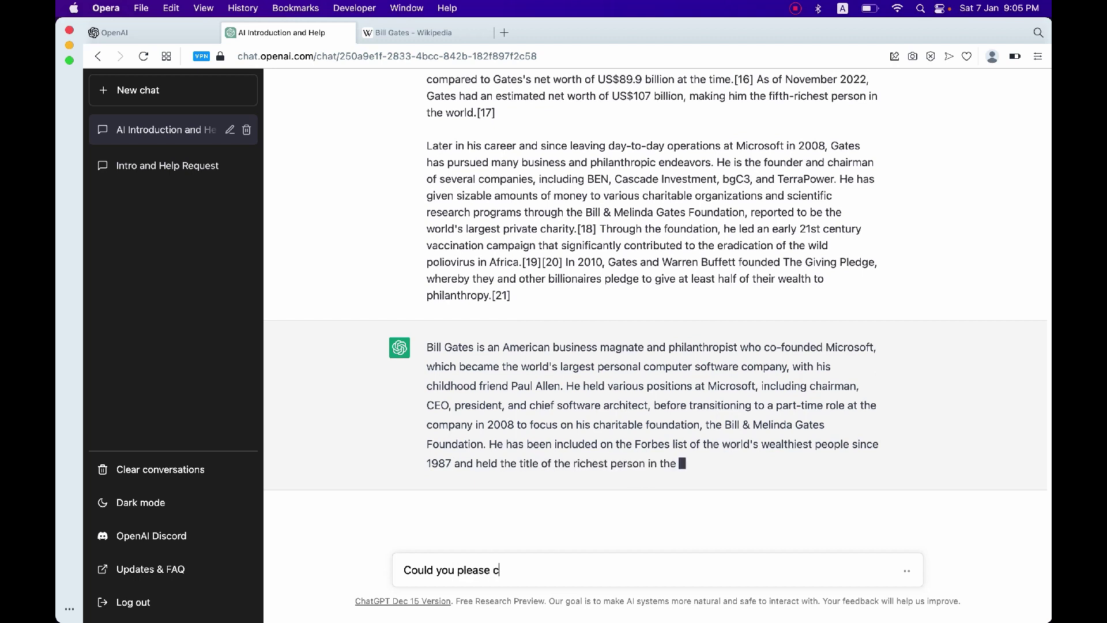
{"action": "type", "text": "reate a sho"}
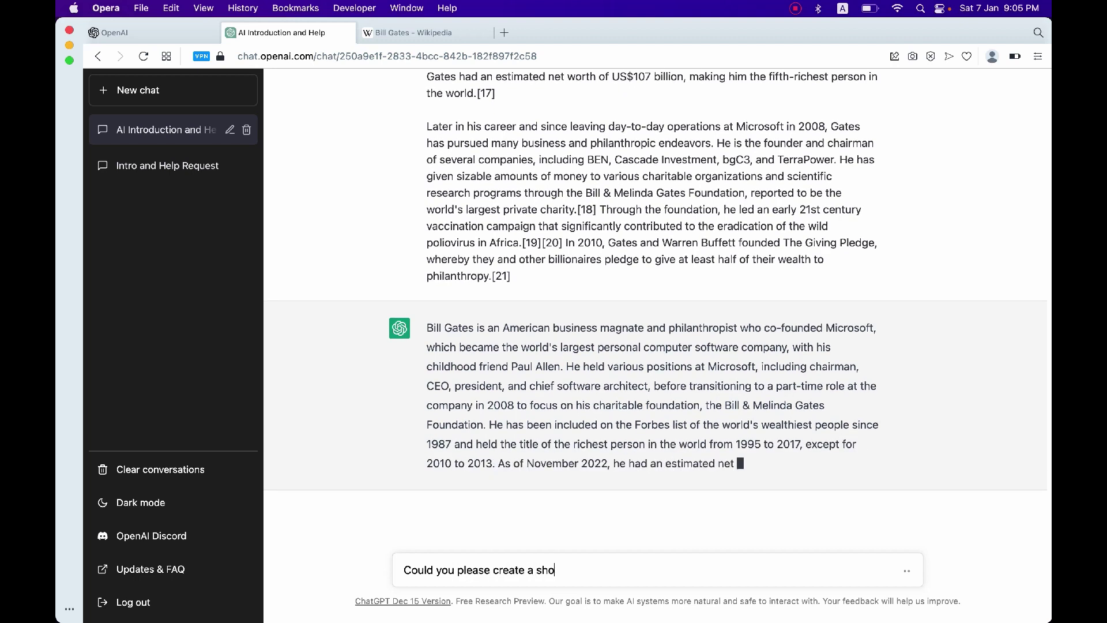
{"action": "type", "text": "rt CV "}
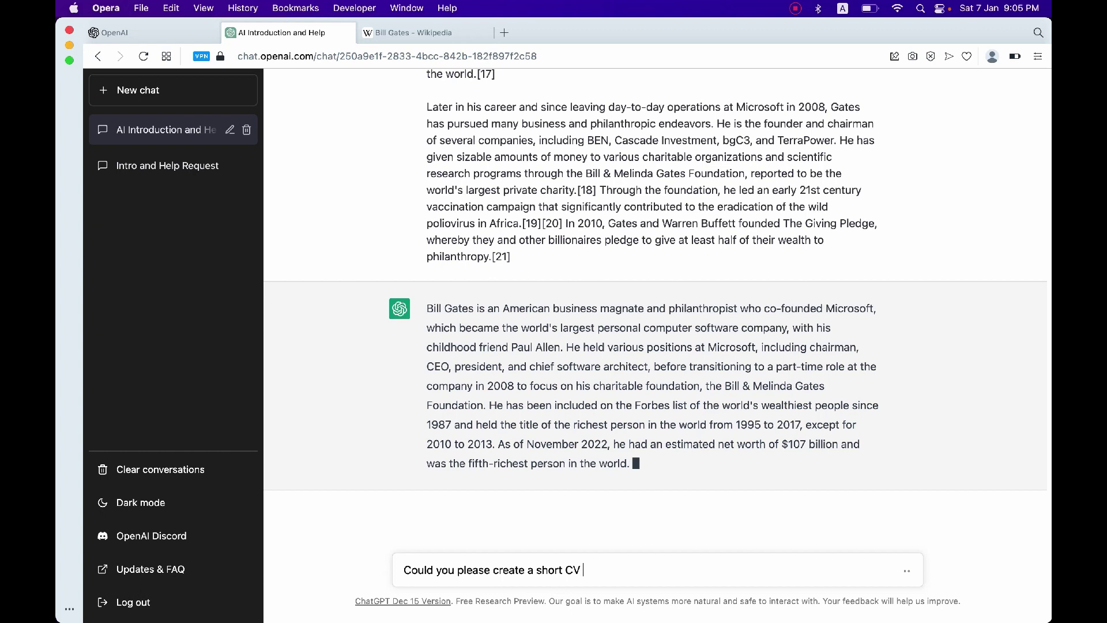
{"action": "type", "text": "for the Bill Gates? 1"}
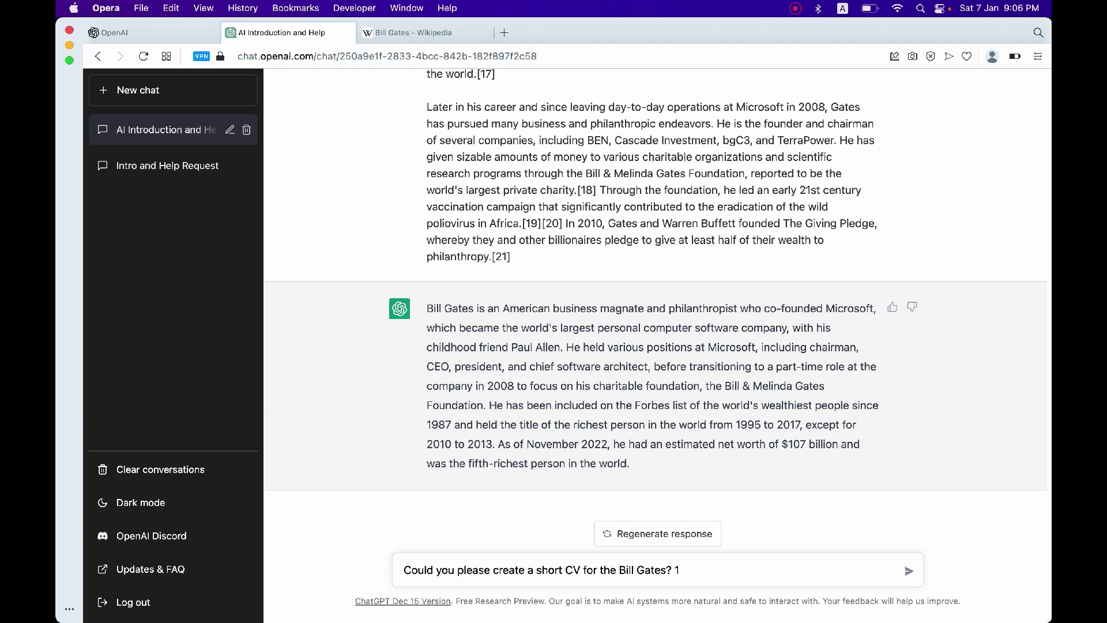
{"action": "type", "text": "sentences"}
{"action": "key", "text": "Return"}
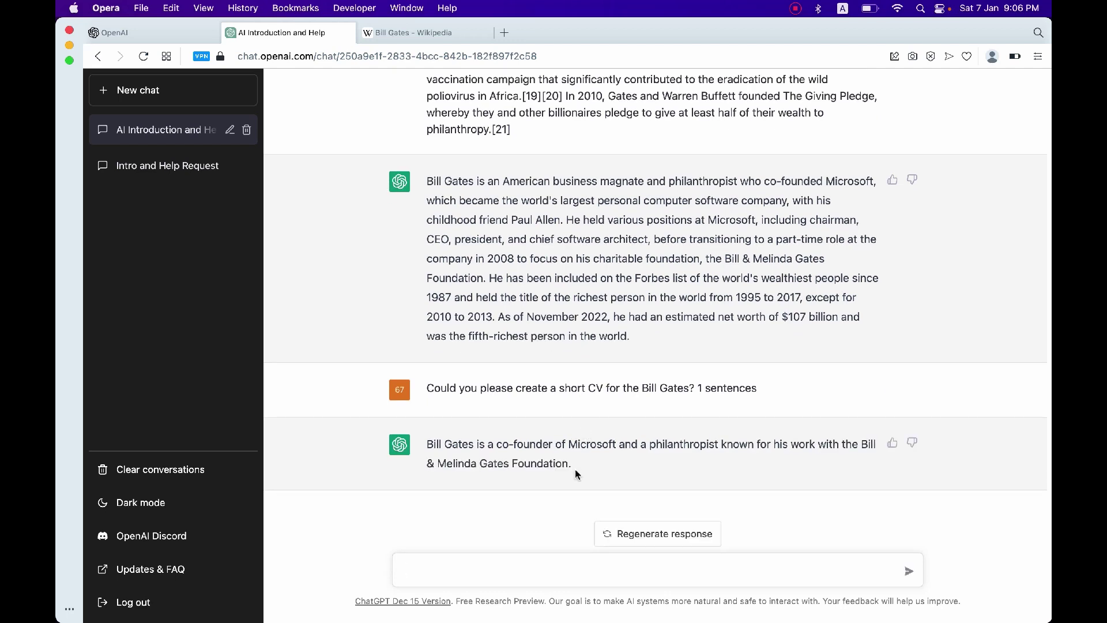
- Reuse the previous CV request with the length changed to 10 sentences and send it
{"action": "left_click_drag", "start_coordinate": [426, 388], "coordinate": [793, 394]}
{"action": "key", "text": "super+c"}
{"action": "left_click", "coordinate": [608, 562]}
{"action": "key", "text": "super+v"}
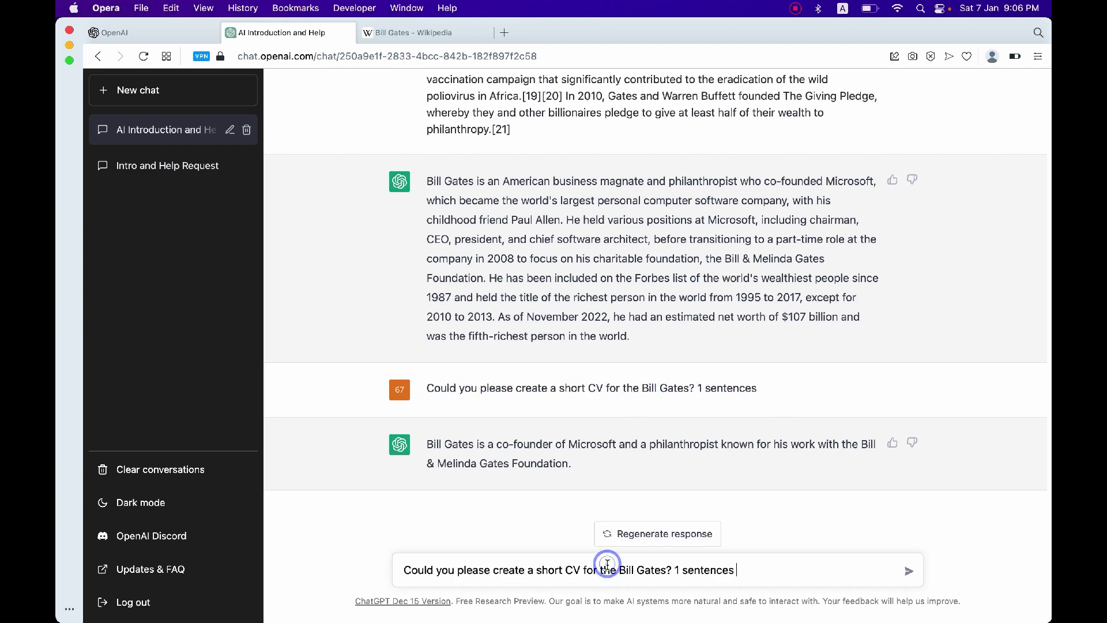
{"action": "left_click", "coordinate": [680, 569]}
{"action": "type", "text": "0"}
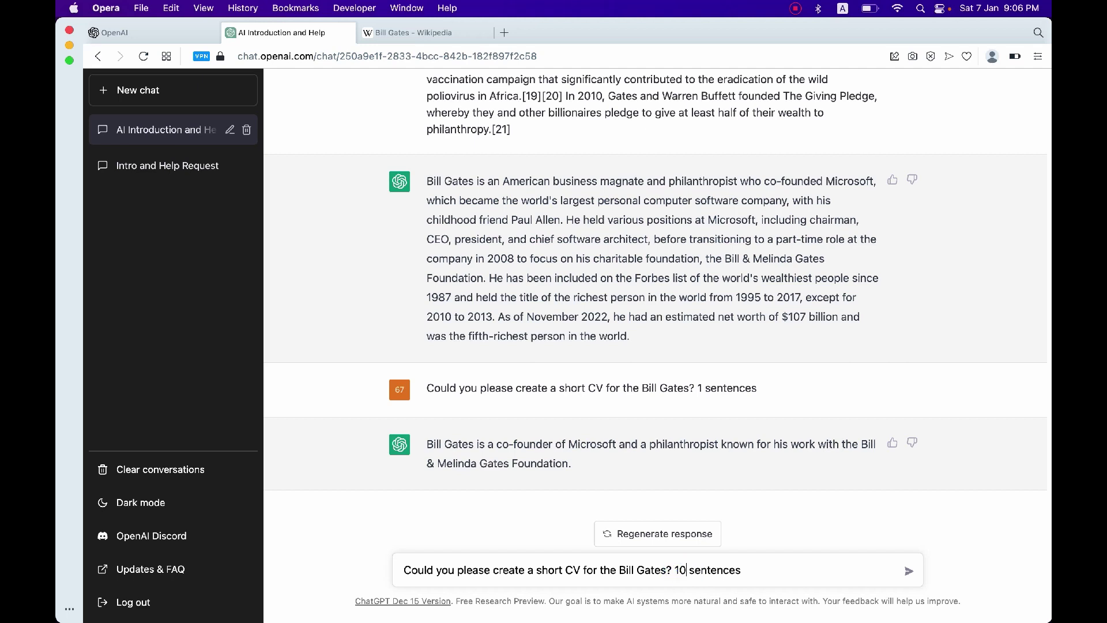
{"action": "key", "text": "Return"}
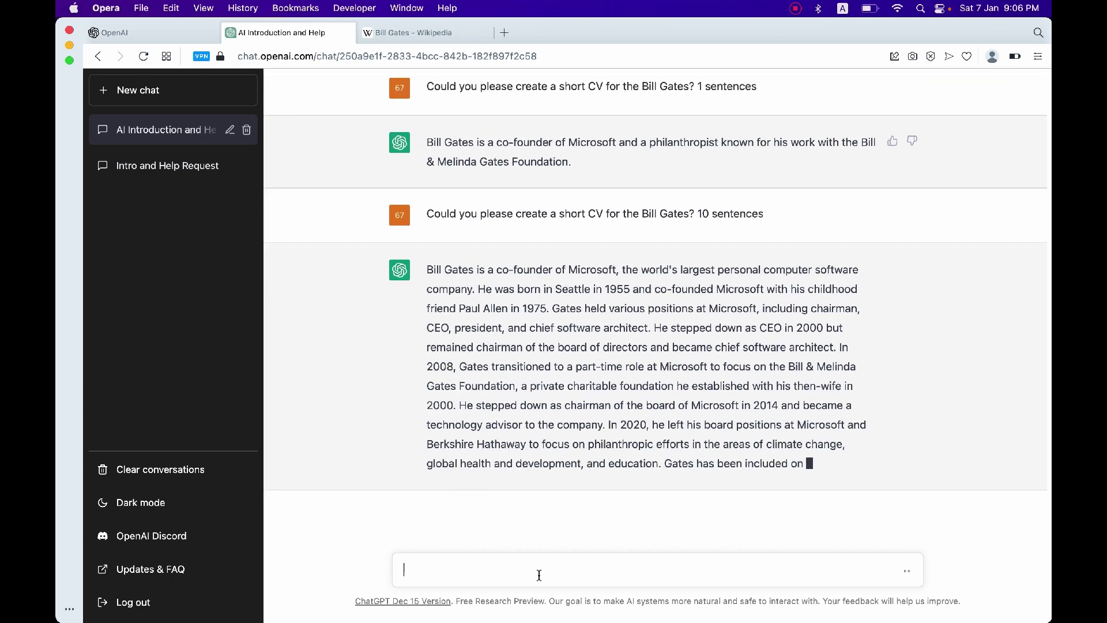
- Send the request "Could you please create the Cover Letter for BillGates when he apply for Junior Python Developer in Apple"
{"action": "type", "text": "C"}
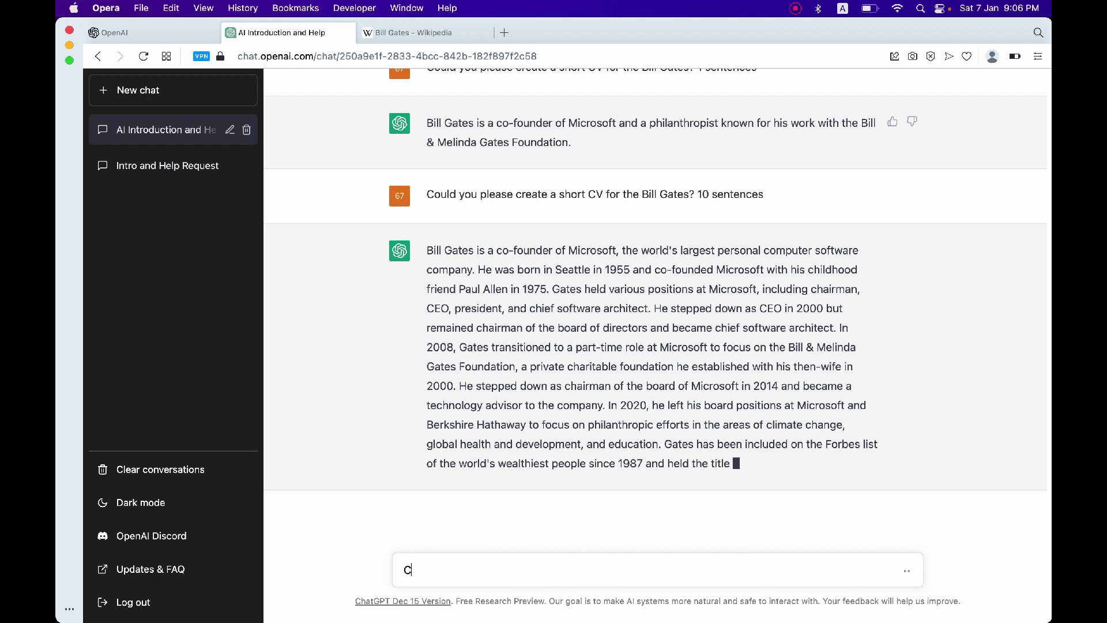
{"action": "type", "text": "ould you ple"}
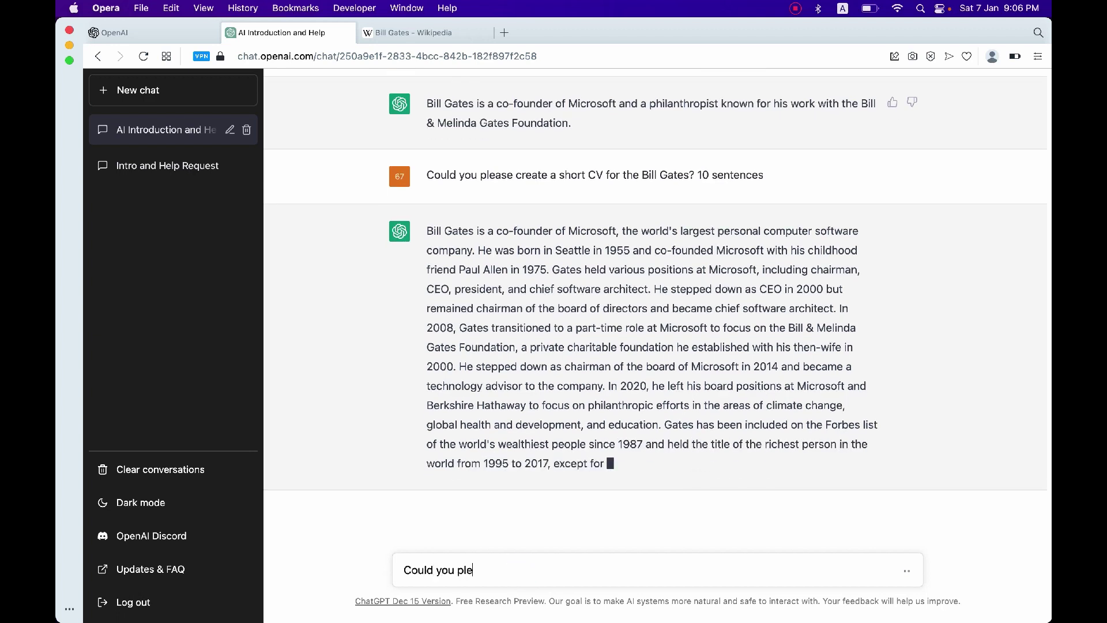
{"action": "type", "text": "ase create the "}
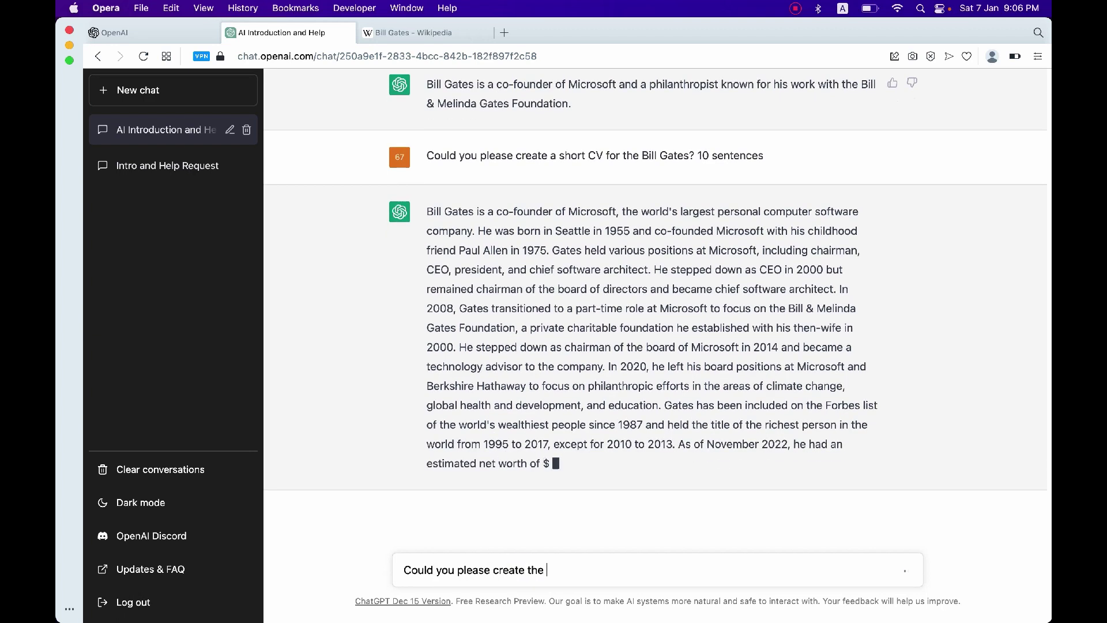
{"action": "type", "text": "Cover L"}
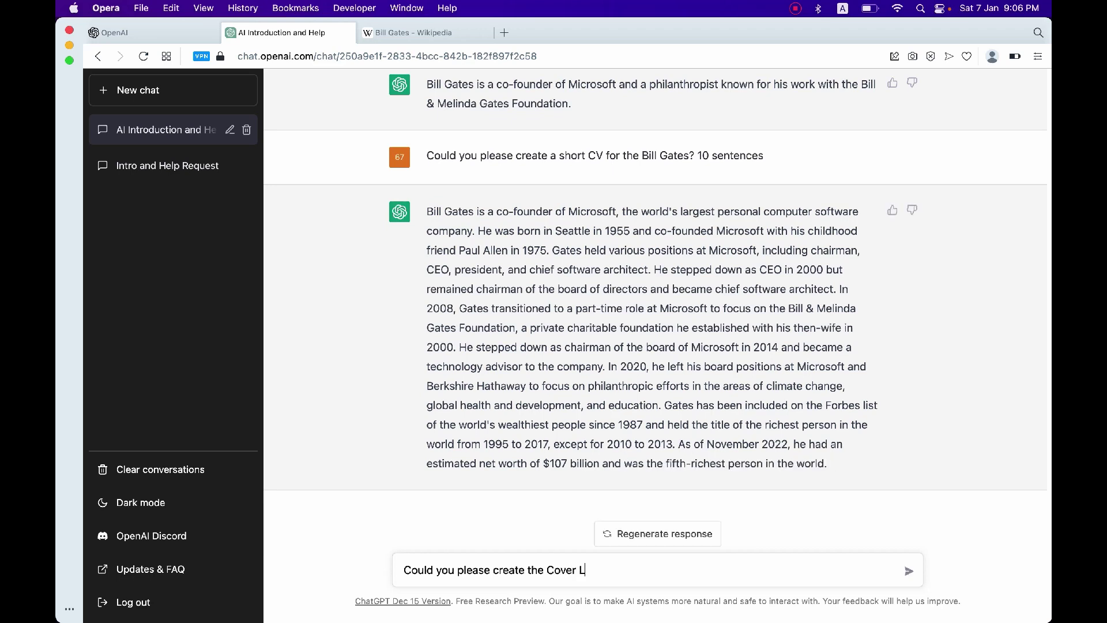
{"action": "type", "text": "etter for BillGates "}
{"action": "type", "text": "w"}
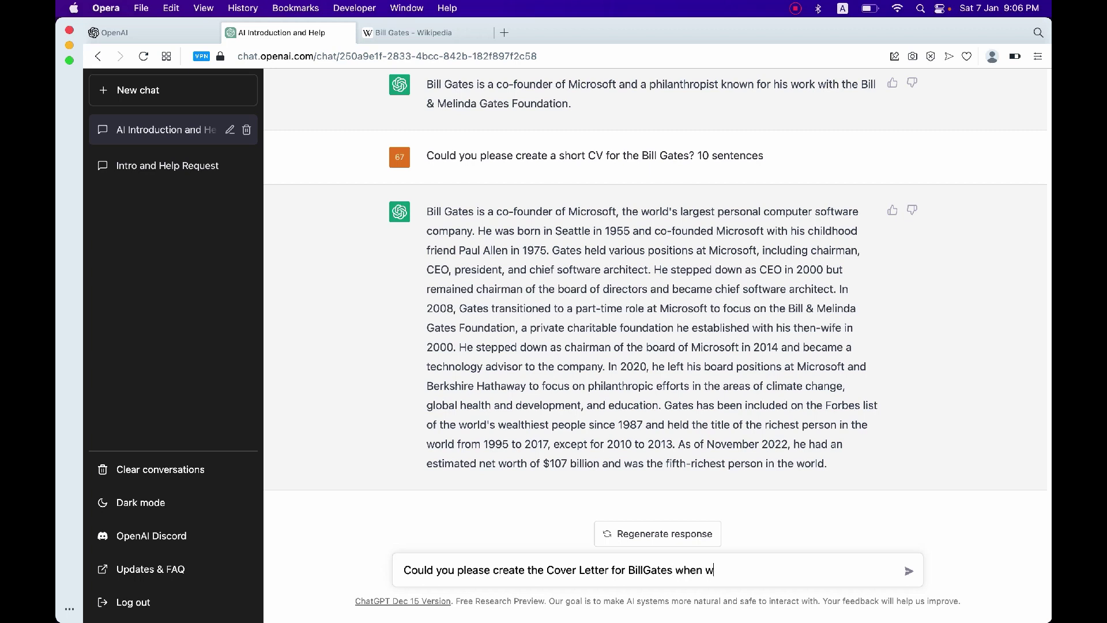
{"action": "key", "text": "BackSpace"}
{"action": "type", "text": "he apply for Junior Pytho"}
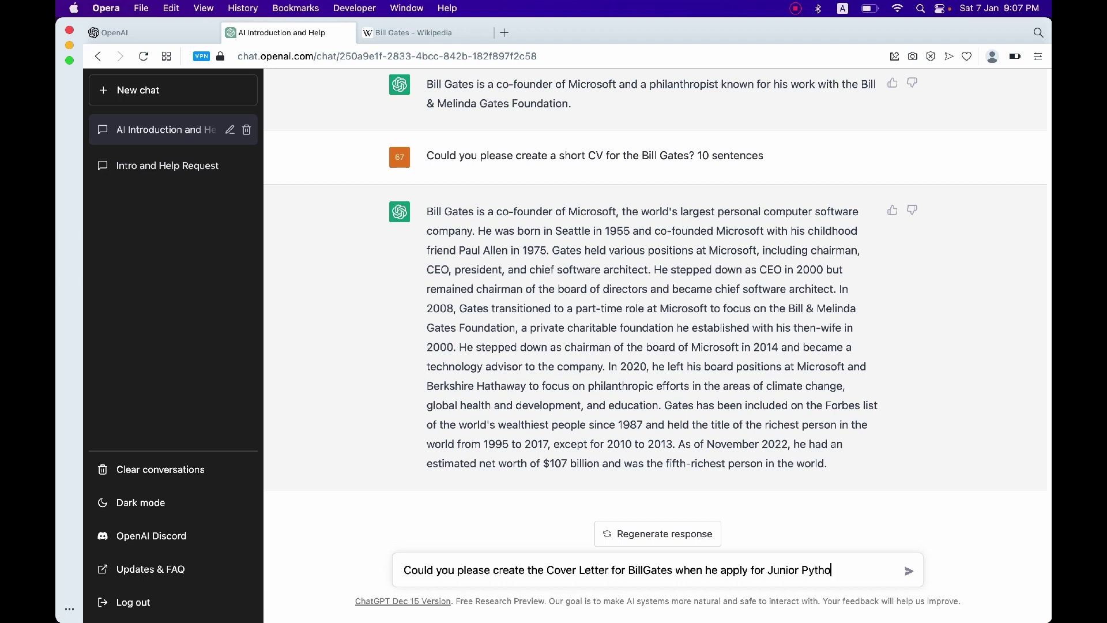
{"action": "type", "text": "n Developer i"}
{"action": "type", "text": "n Appa"}
{"action": "key", "text": "BackSpace"}
{"action": "type", "text": ";"}
{"action": "type", "text": "le"}
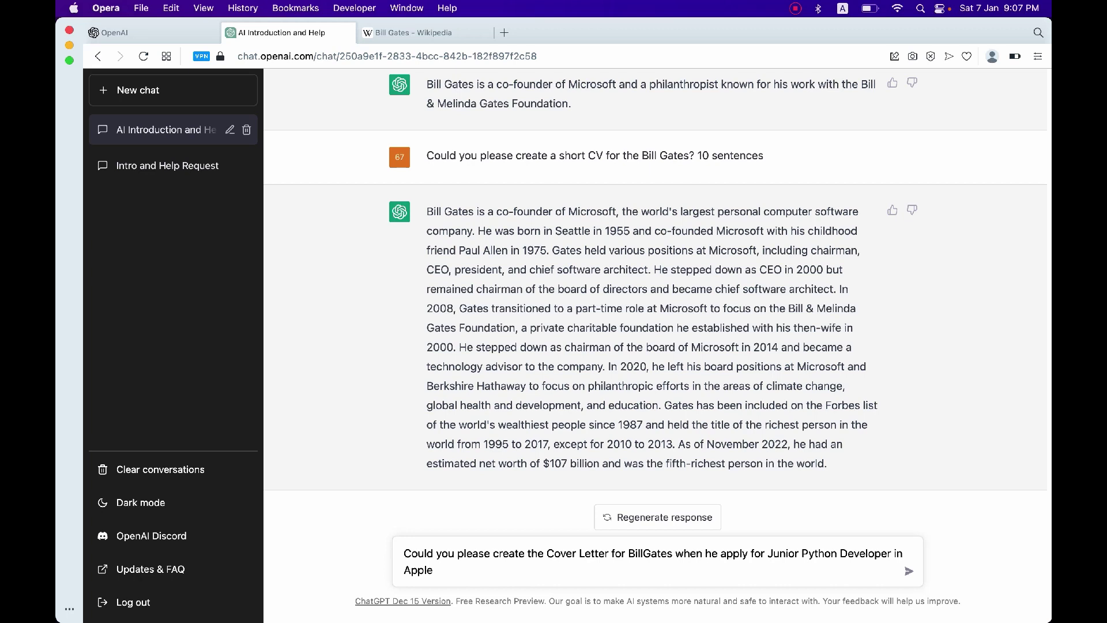
{"action": "key", "text": "Return"}
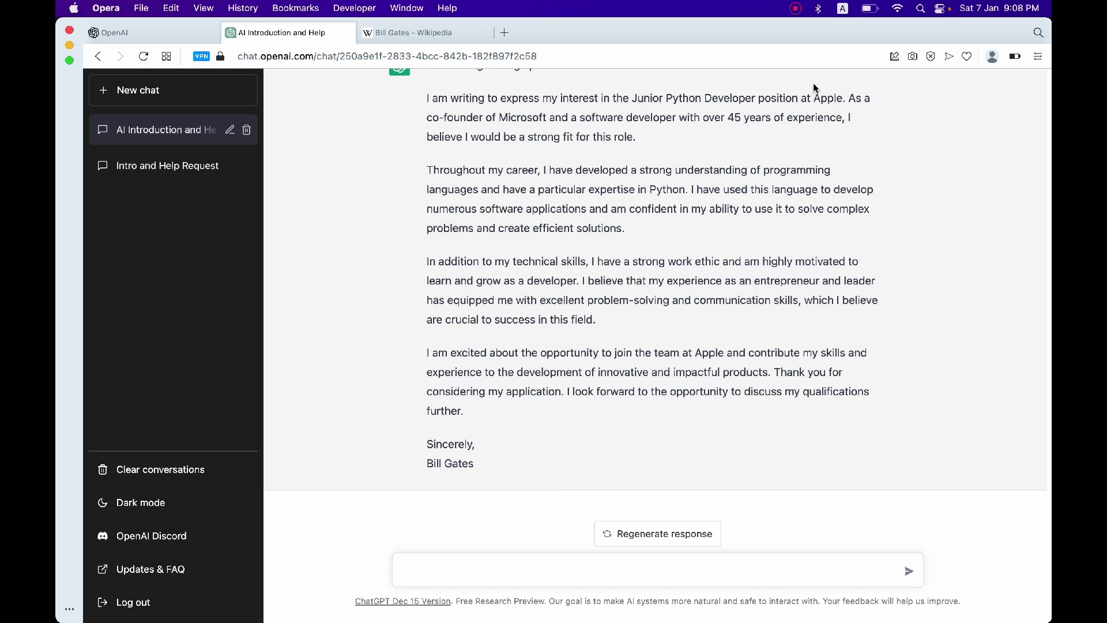
{"action": "left_click", "coordinate": [796, 9]}
{"action": "left_click", "coordinate": [806, 30]}
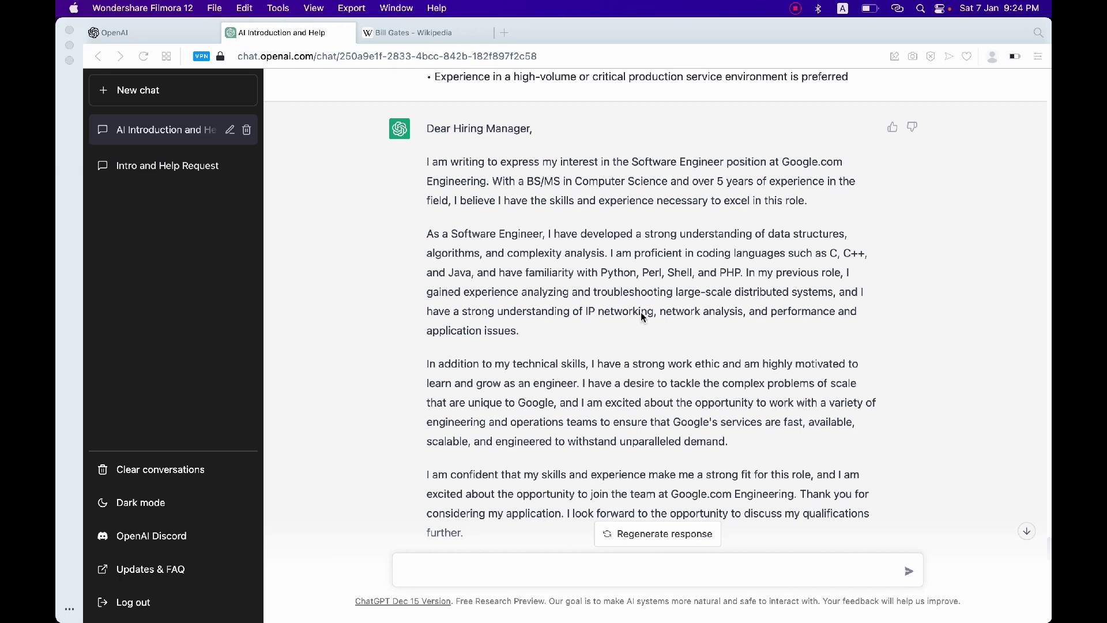
- Start a new message with "Could you please interview my for the position of Python Developer in Google"
{"action": "left_click", "coordinate": [578, 567]}
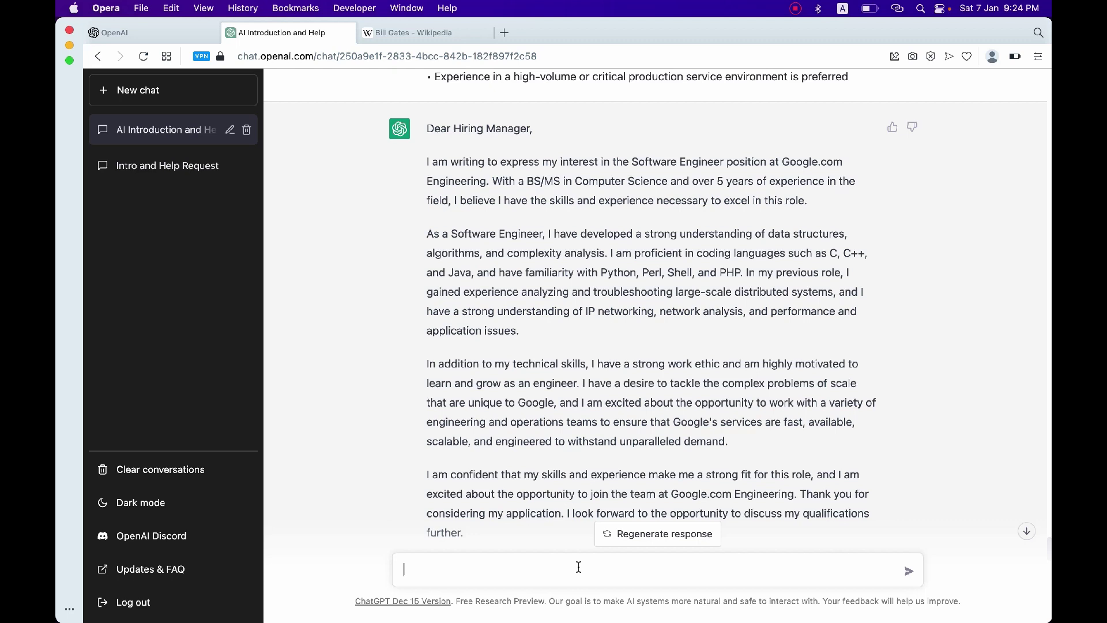
{"action": "type", "text": "Couldf wi"}
{"action": "key", "text": "BackSpace"}
{"action": "key", "text": "BackSpace"}
{"action": "key", "text": "BackSpace"}
{"action": "type", "text": "you"}
{"action": "type", "text": " pease interv"}
{"action": "type", "text": "iew bj"}
{"action": "key", "text": "BackSpace"}
{"action": "key", "text": "BackSpace"}
{"action": "type", "text": "my for the position of"}
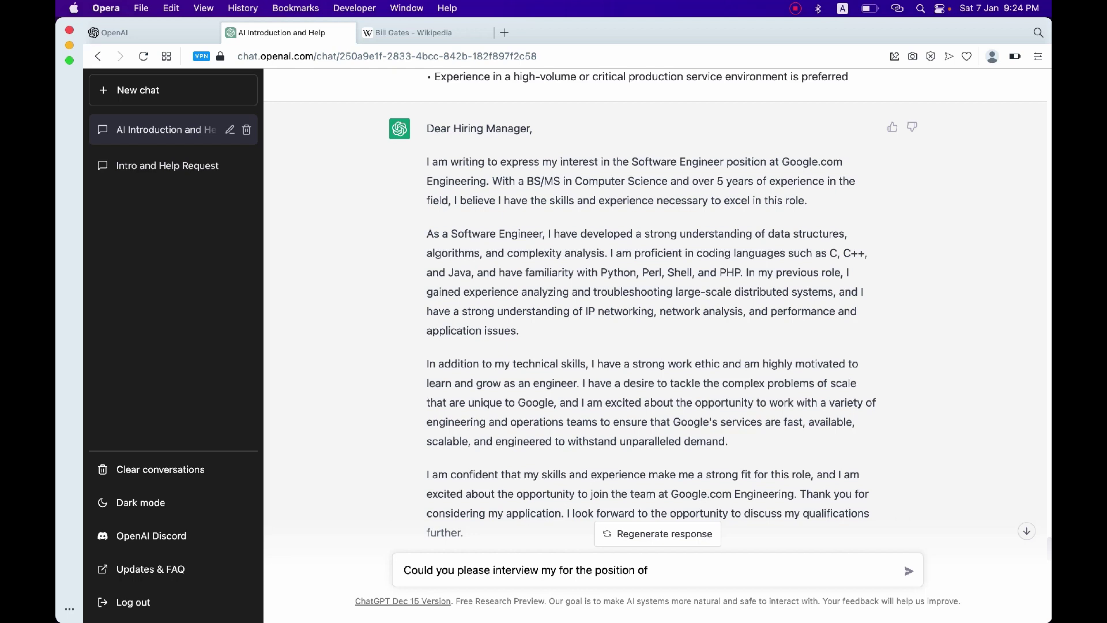
{"action": "type", "text": " Python Developer in Google"}
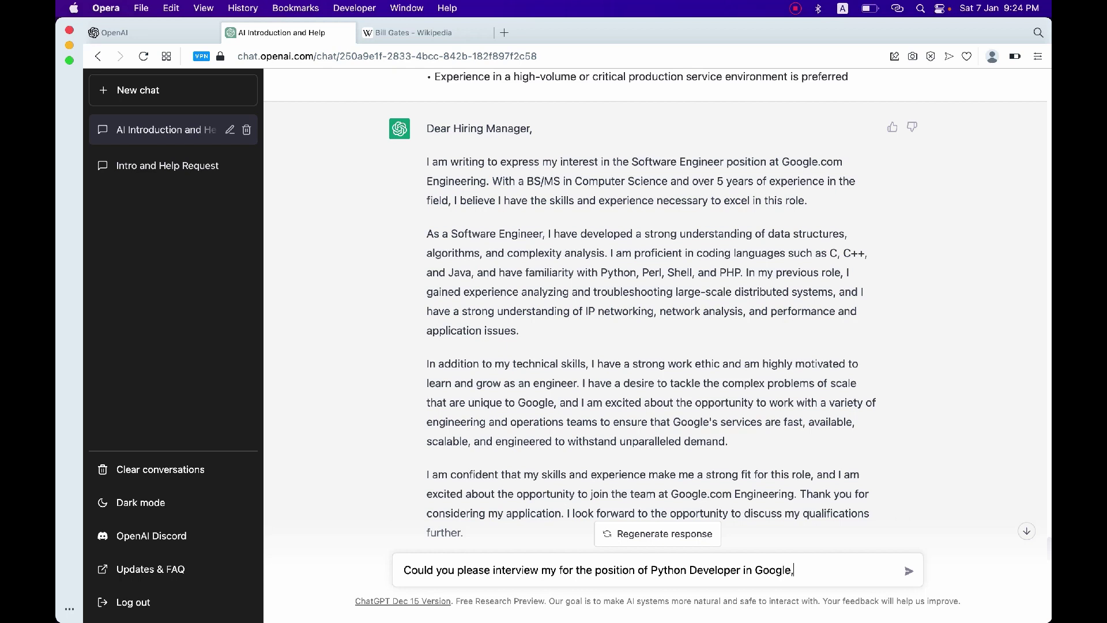
- Finish the interview request, asking for one question after another, waiting for each answer, with feedback scored 0 to 10 plus short text, and send it
{"action": "type", "text": ", and please ask one question after"}
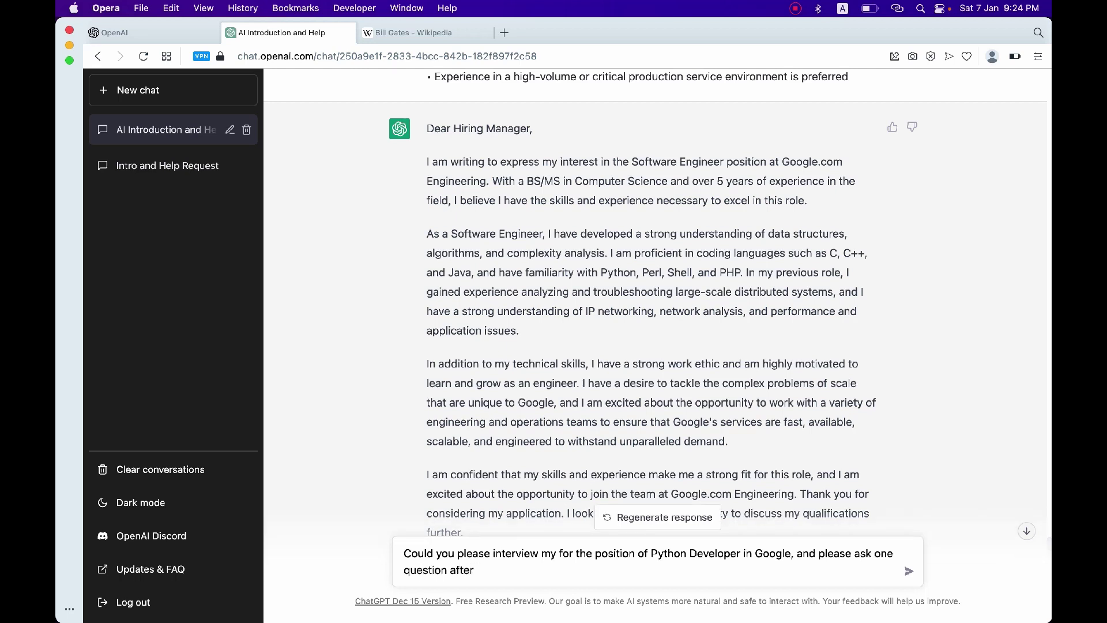
{"action": "type", "text": " another and wait my answer after each que"}
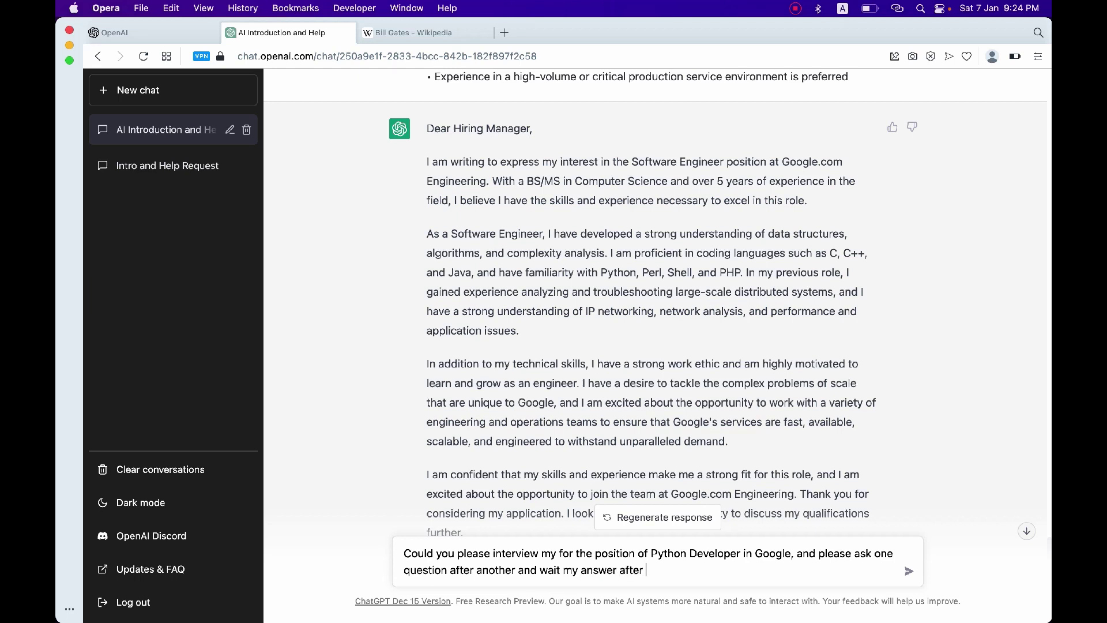
{"action": "type", "text": "stion and give your feedback for"}
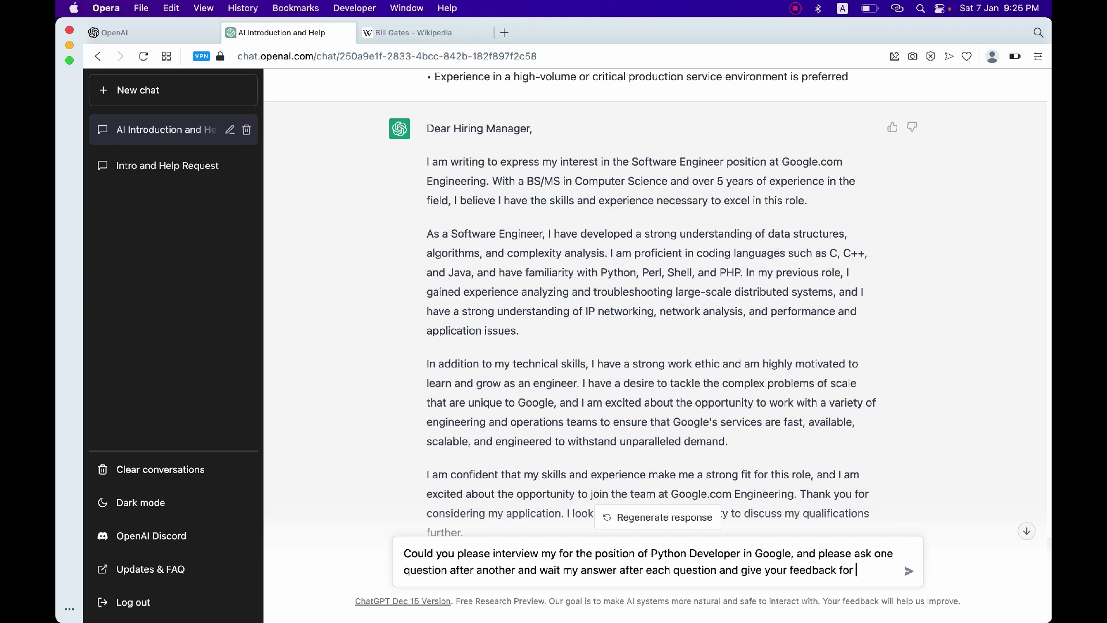
{"action": "type", "text": "ch of m"}
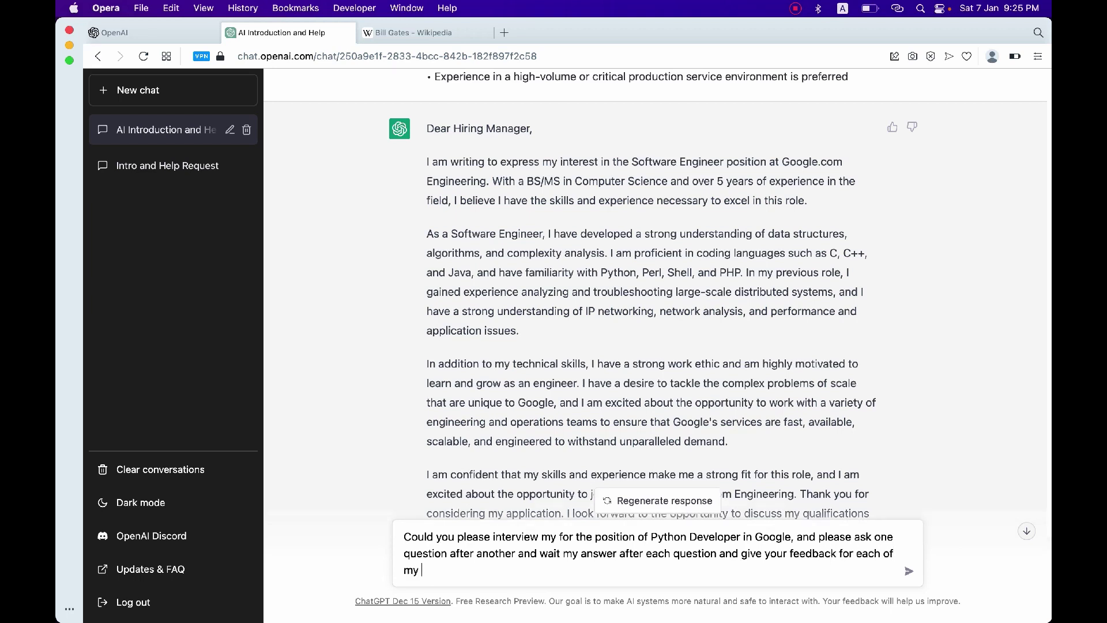
{"action": "type", "text": "y answer"}
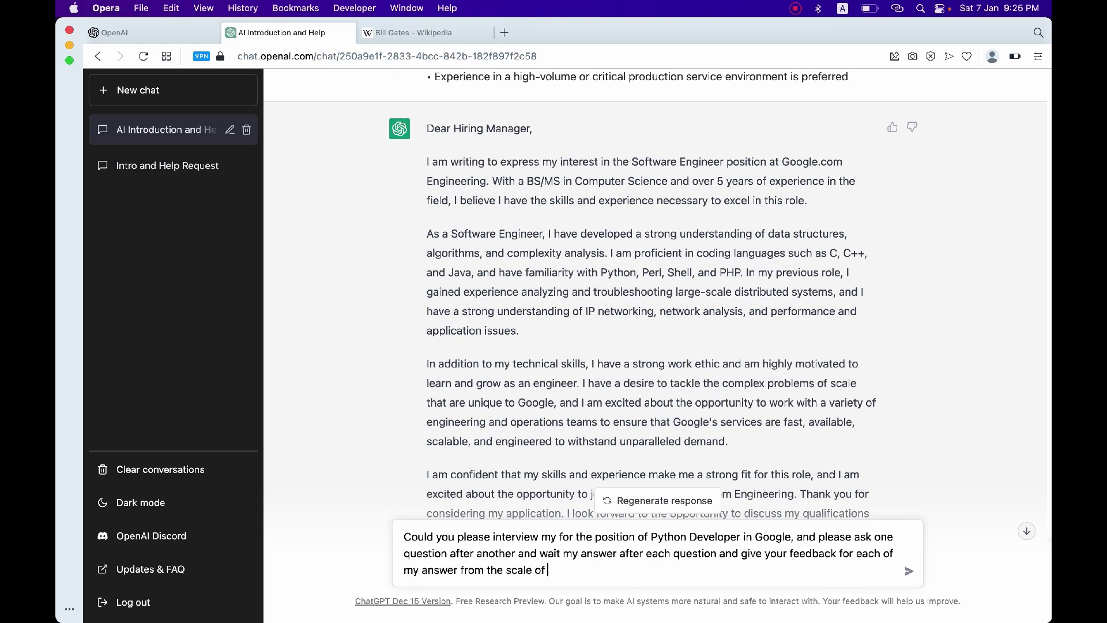
{"action": "type", "text": "from the scale of 0 to 10 with shor"}
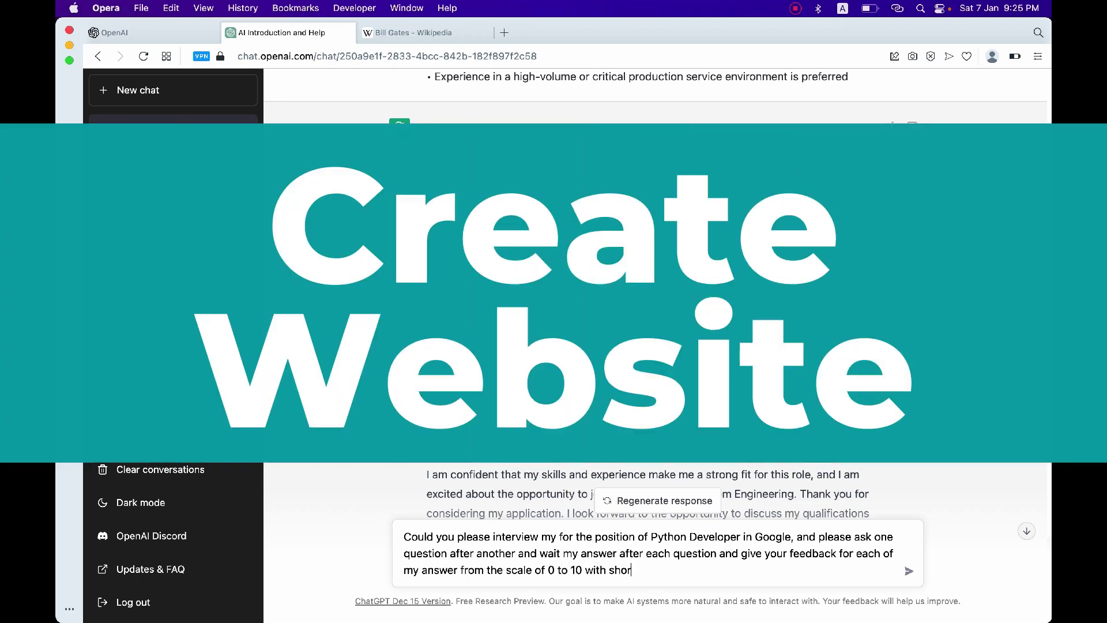
{"action": "type", "text": "t f"}
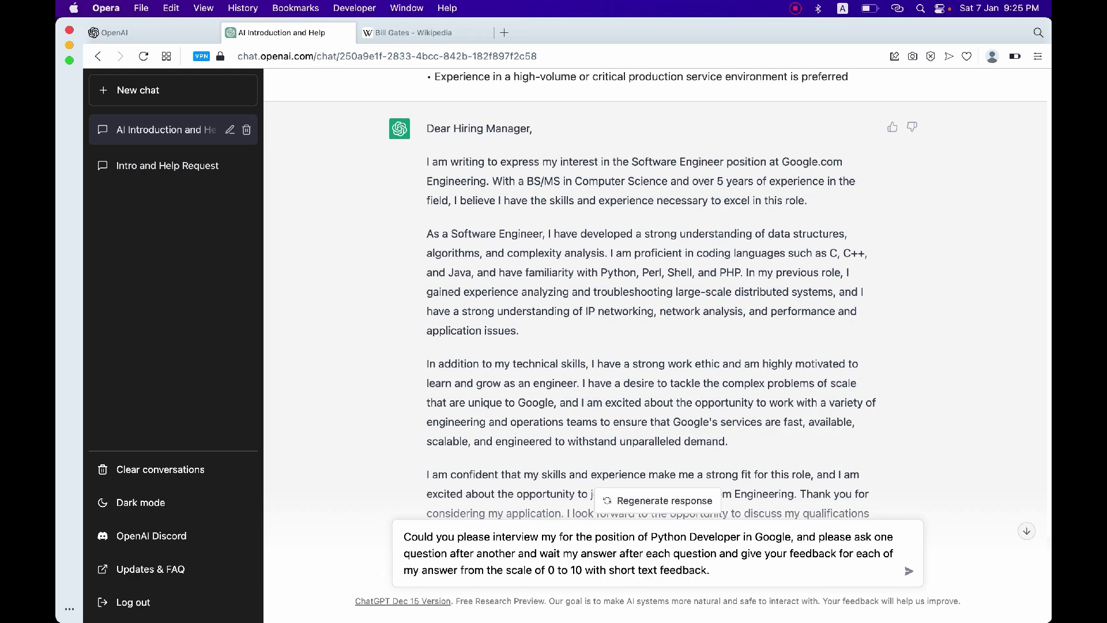
{"action": "key", "text": "Return"}
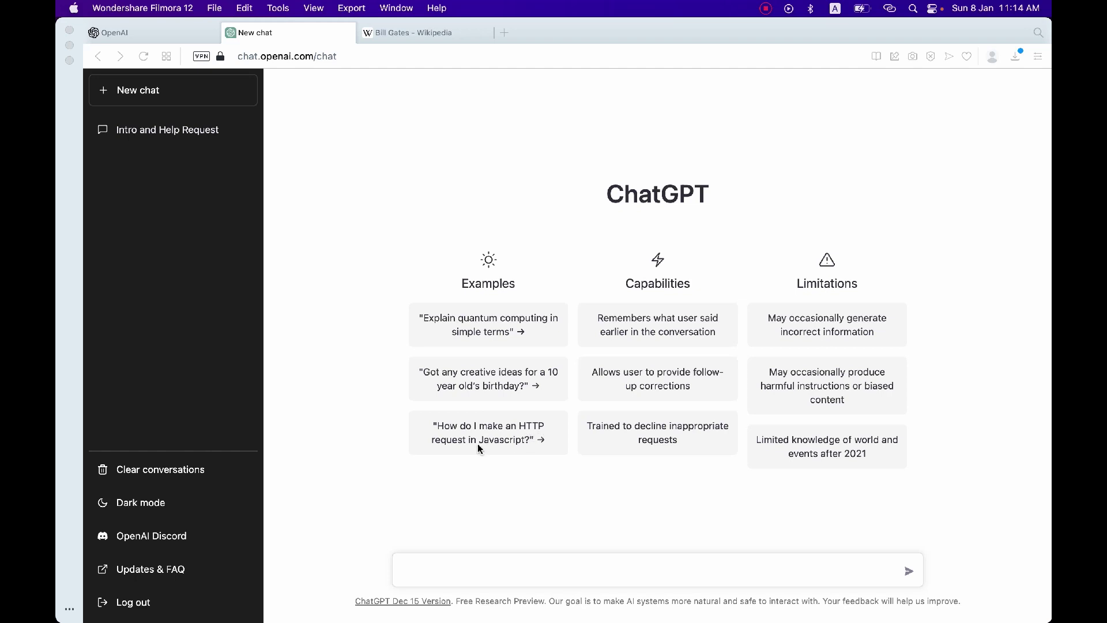
- Send the request "Could you please create simple HTML website page." in a new chat
{"action": "left_click", "coordinate": [475, 558]}
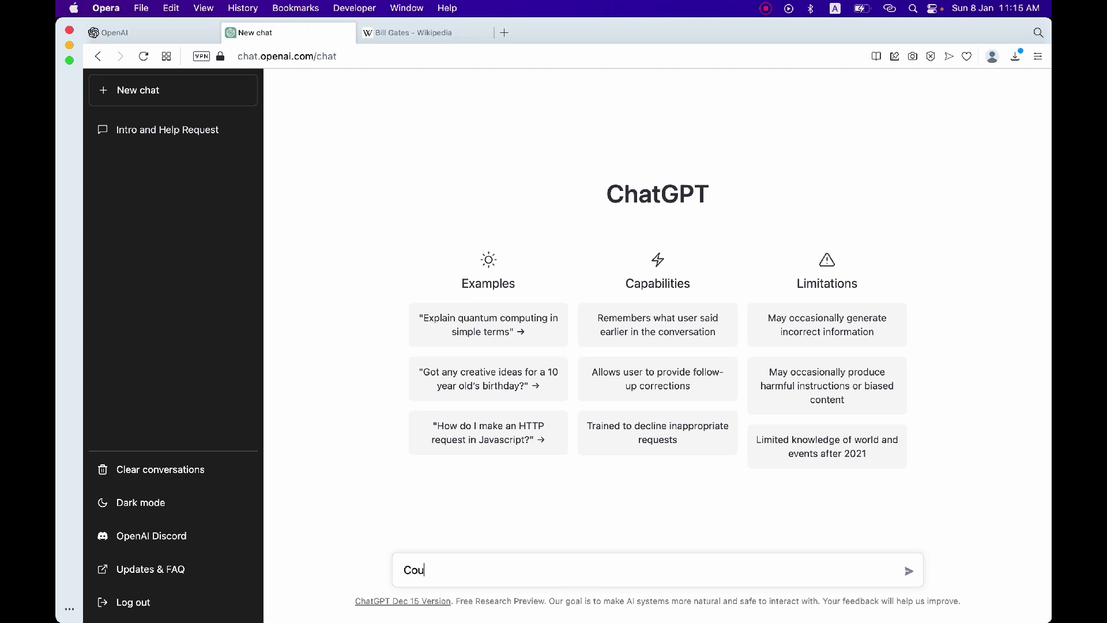
{"action": "type", "text": "Could you please creaate"}
{"action": "key", "text": "BackSpace"}
{"action": "key", "text": "BackSpace"}
{"action": "key", "text": "BackSpace"}
{"action": "key", "text": "BackSpace"}
{"action": "type", "text": "simple"}
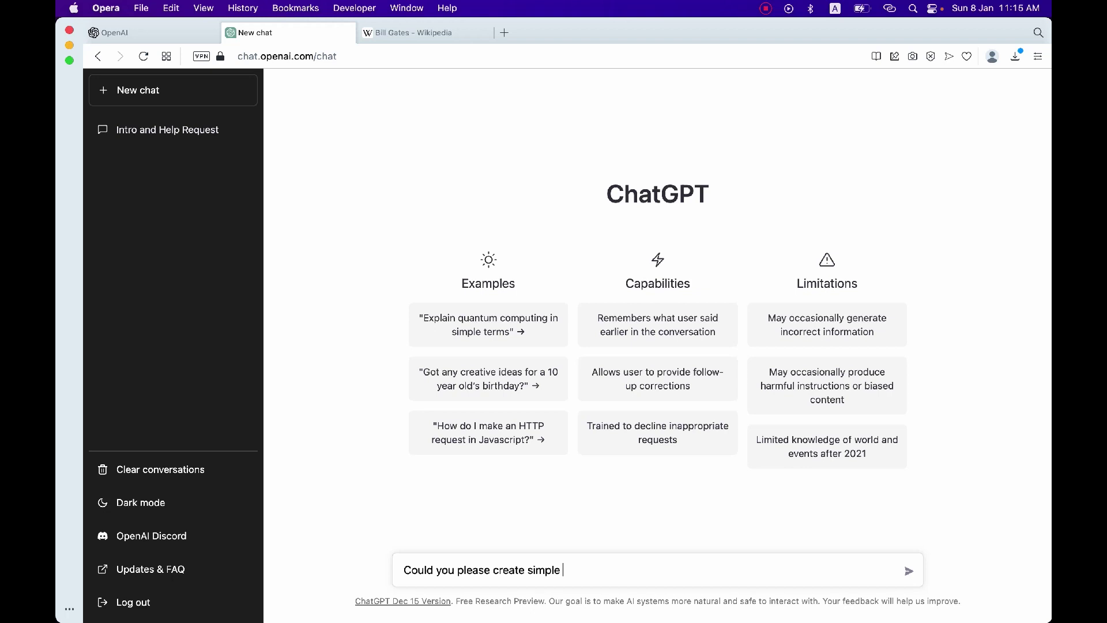
{"action": "type", "text": " HTML website page."}
{"action": "key", "text": "Return"}
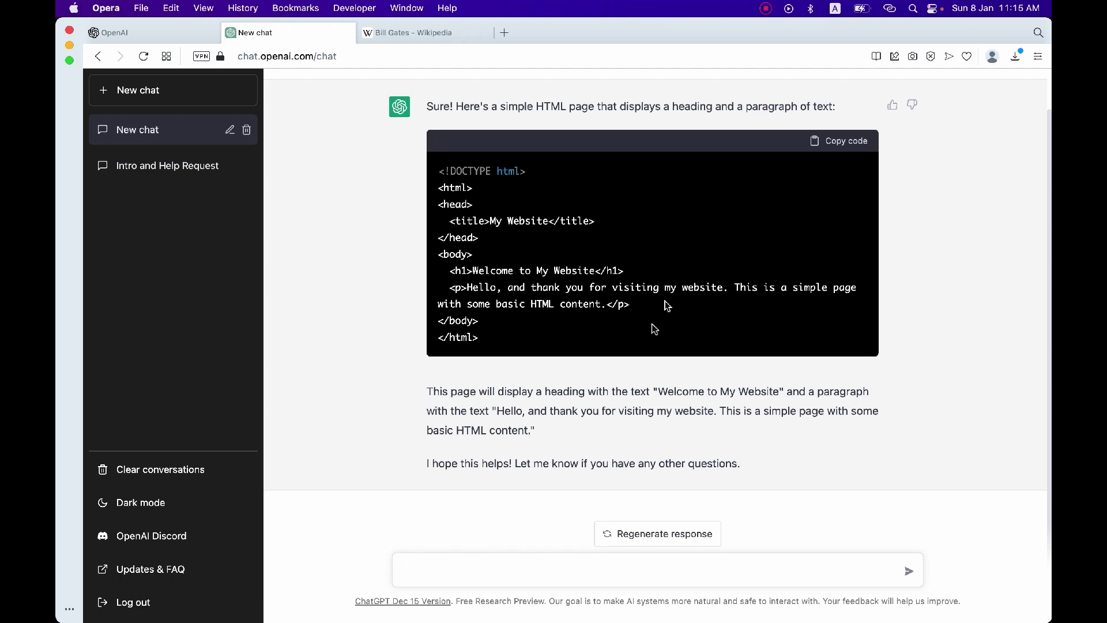
- Send the follow-up "Could you please add contact form into this website?" and review the generated code
{"action": "left_click", "coordinate": [492, 572]}
{"action": "type", "text": "Could you please add contact form into this website?"}
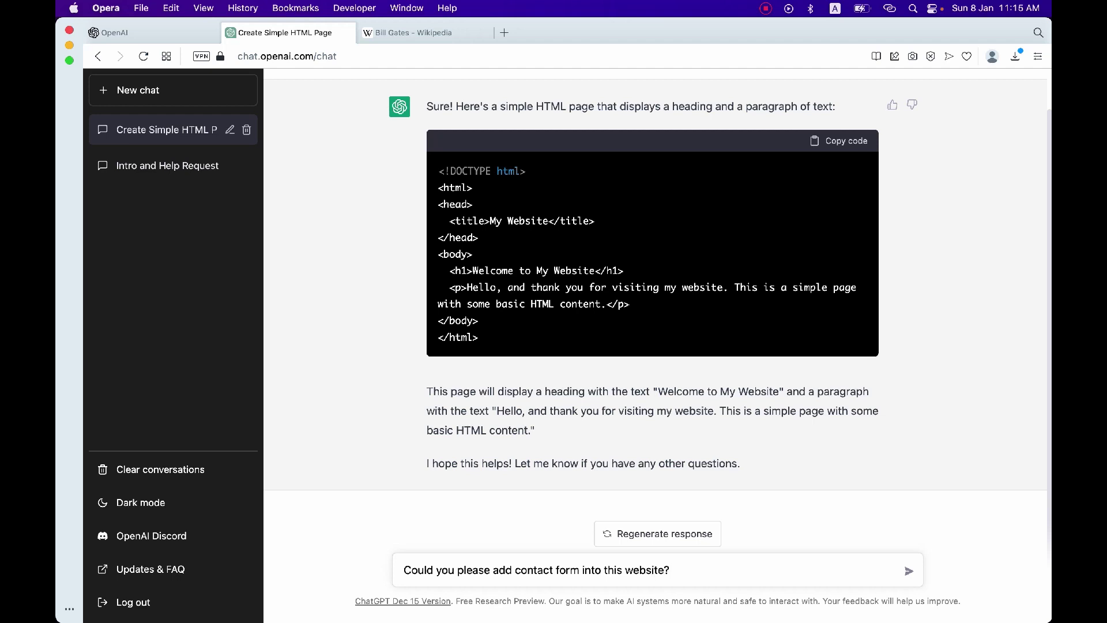
{"action": "key", "text": "Return"}
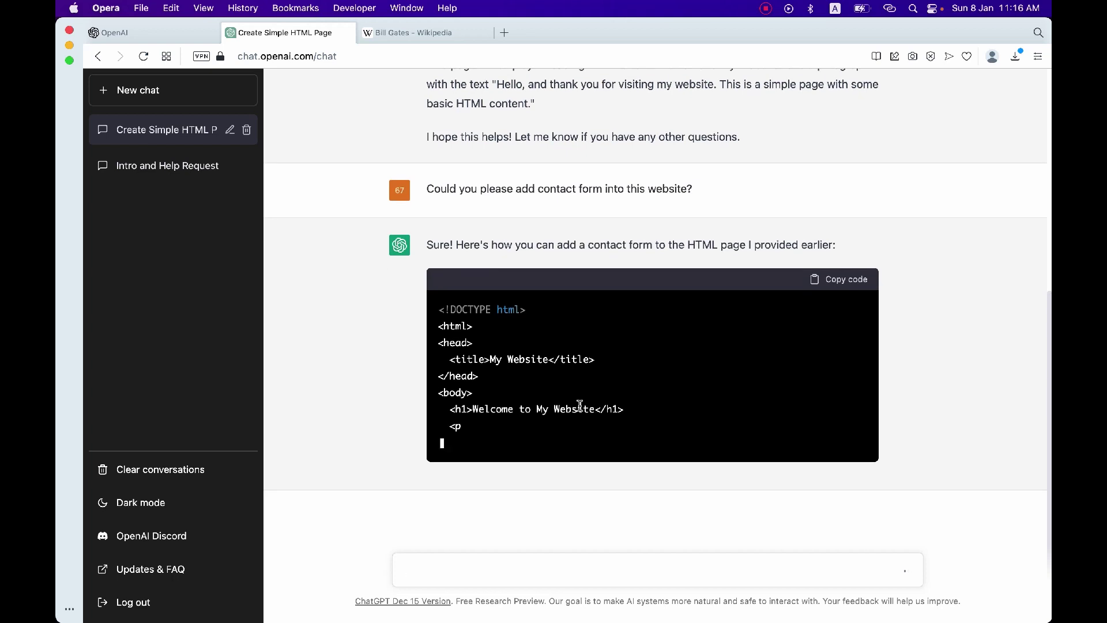
{"action": "scroll", "coordinate": [627, 343], "scroll_direction": "up", "scroll_amount": 6}
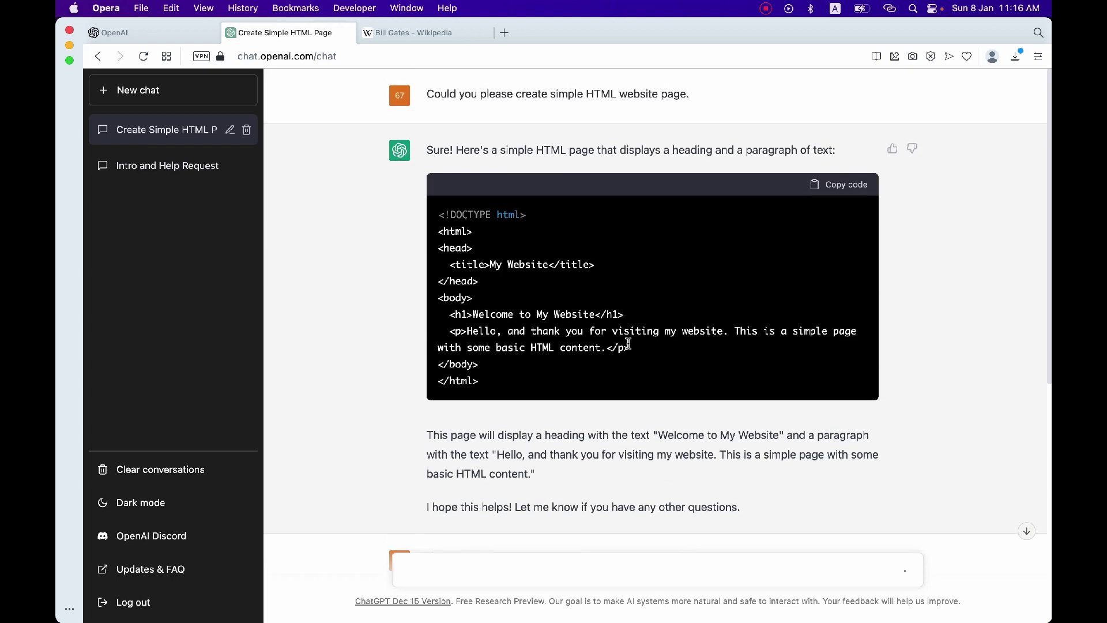
{"action": "scroll", "coordinate": [599, 330], "scroll_direction": "down", "scroll_amount": 7}
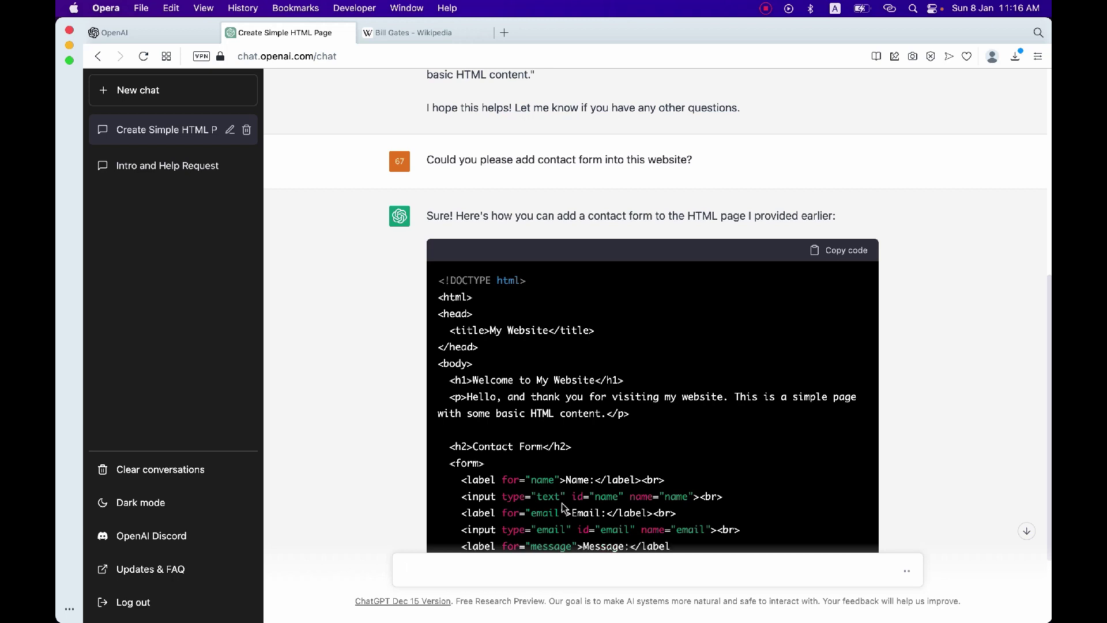
{"action": "scroll", "coordinate": [563, 508], "scroll_direction": "down", "scroll_amount": 2}
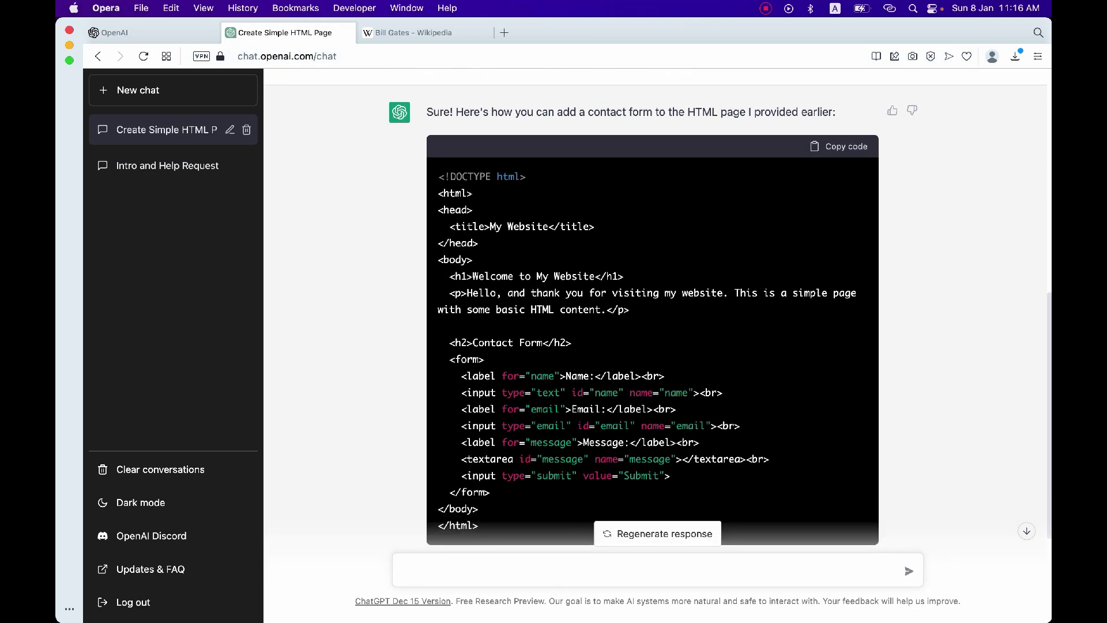
{"action": "scroll", "coordinate": [547, 272], "scroll_direction": "up", "scroll_amount": 1}
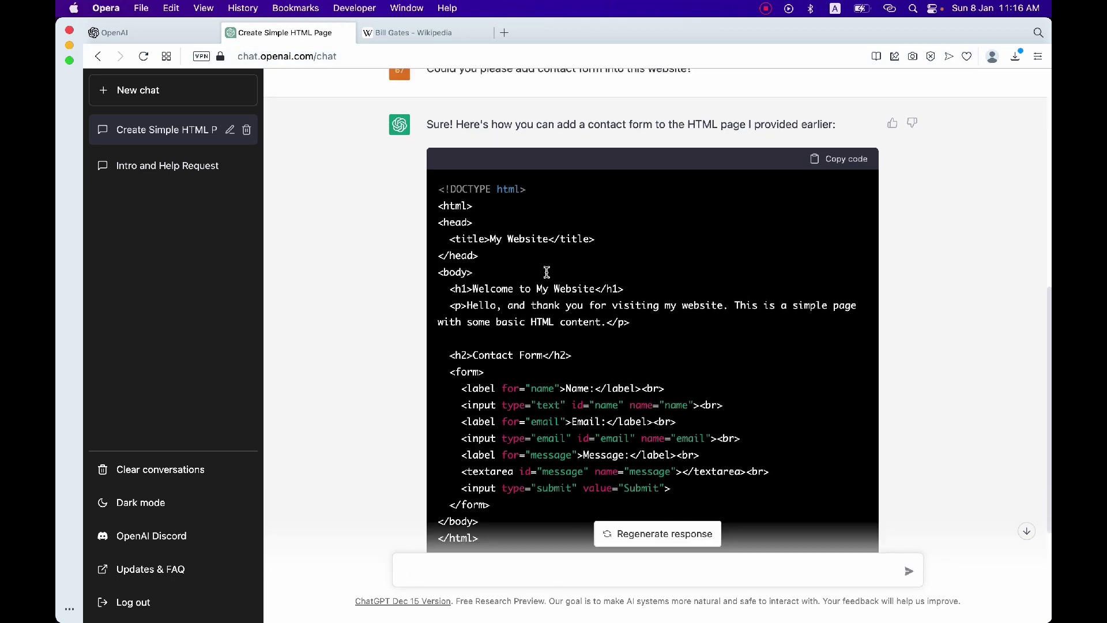
- Search the web for "cute cat image" in a new browser tab
{"action": "left_click", "coordinate": [504, 34]}
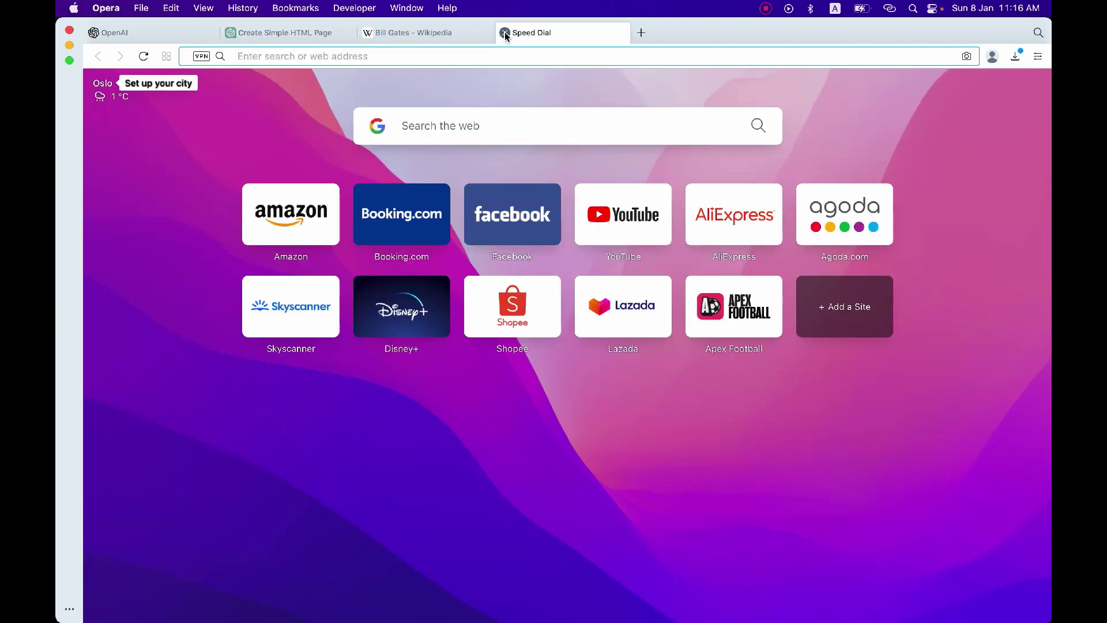
{"action": "type", "text": "cute ca"}
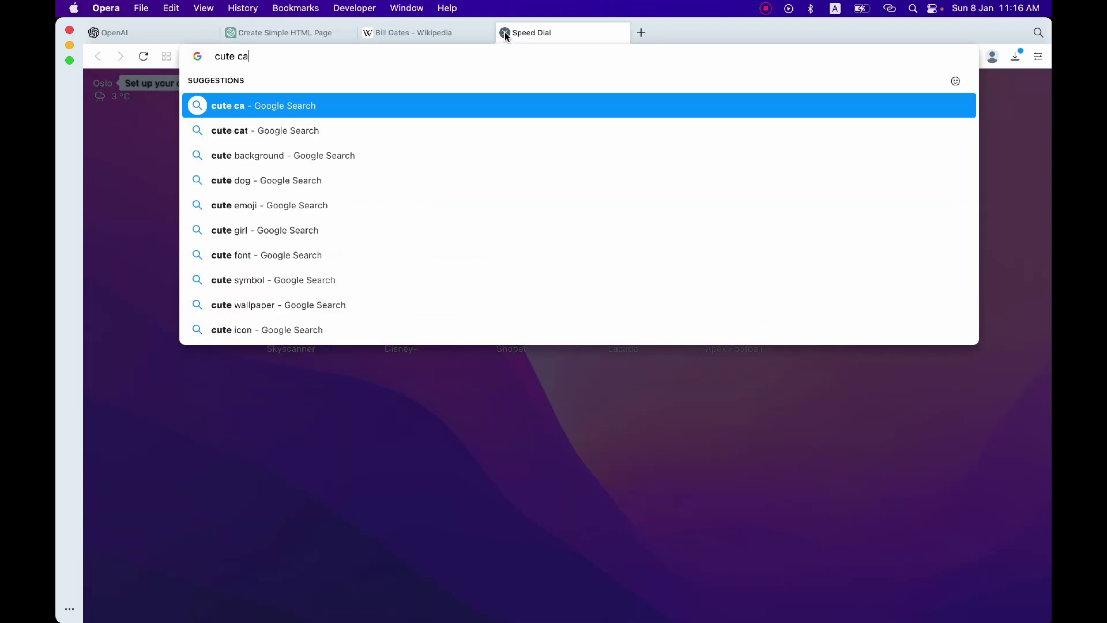
{"action": "type", "text": "t image"}
{"action": "key", "text": "Return"}
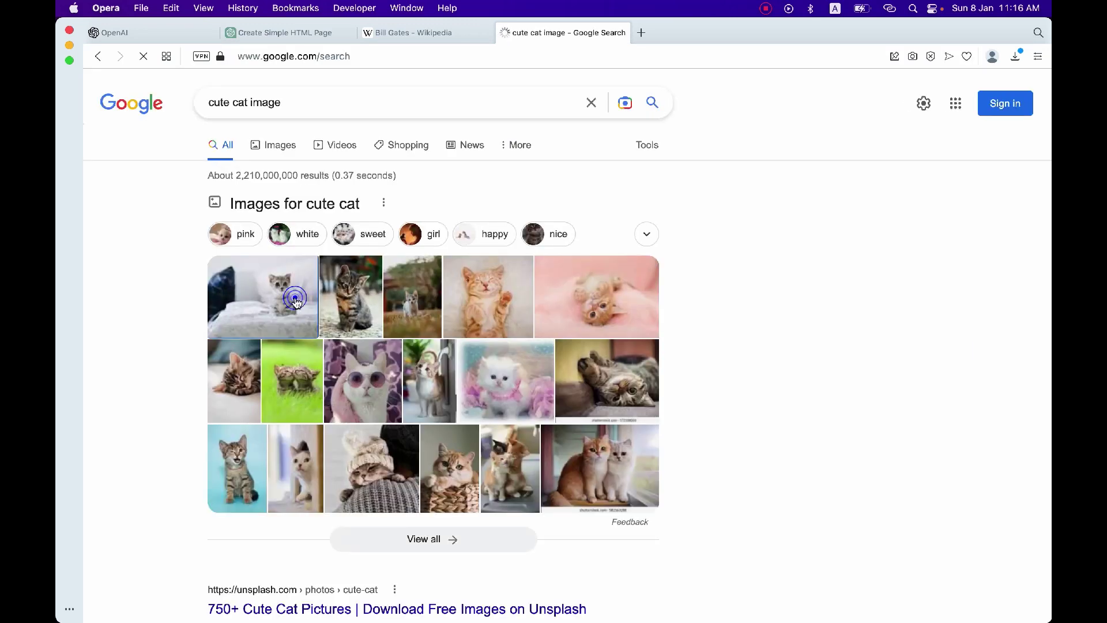
- Preview the image of two kittens on green grass in the results and copy its link address
{"action": "left_click", "coordinate": [296, 303]}
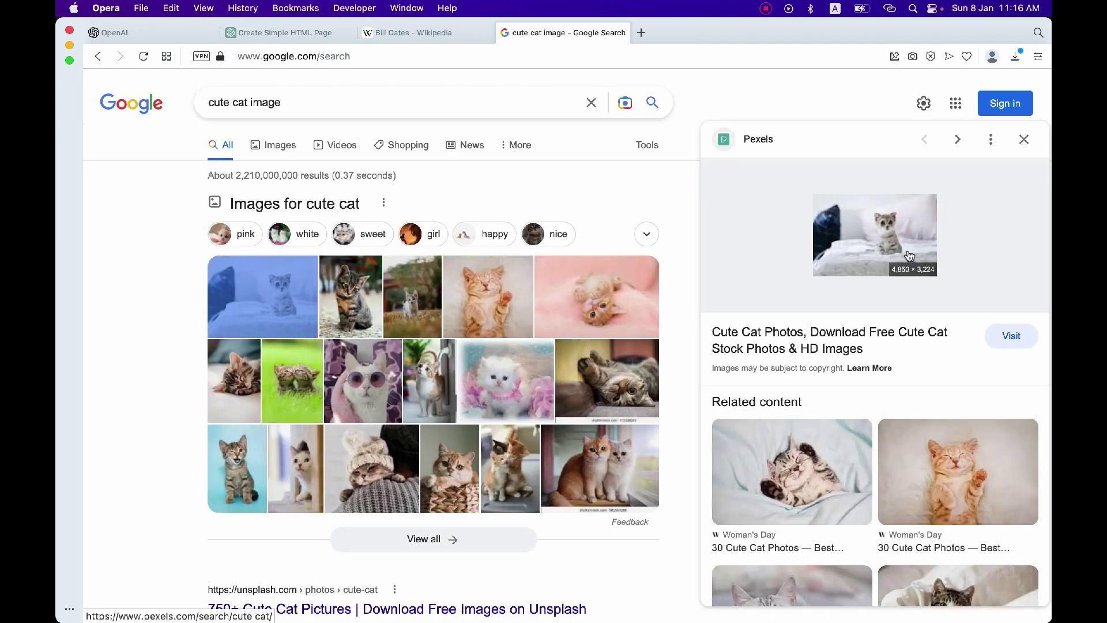
{"action": "right_click", "coordinate": [904, 250]}
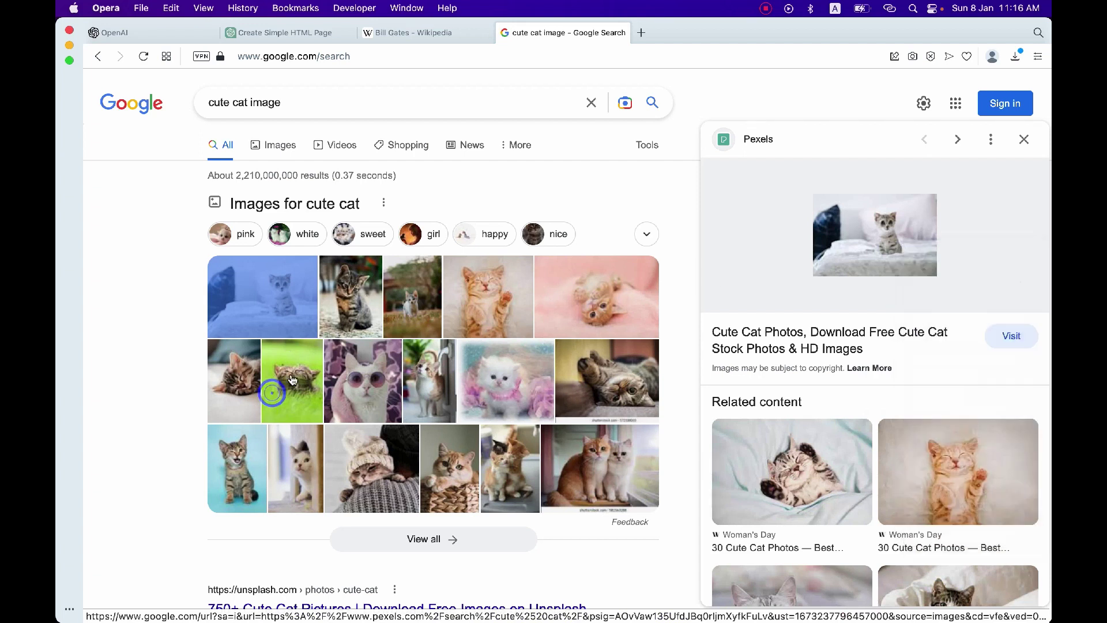
{"action": "left_click", "coordinate": [274, 389]}
{"action": "right_click", "coordinate": [892, 301]}
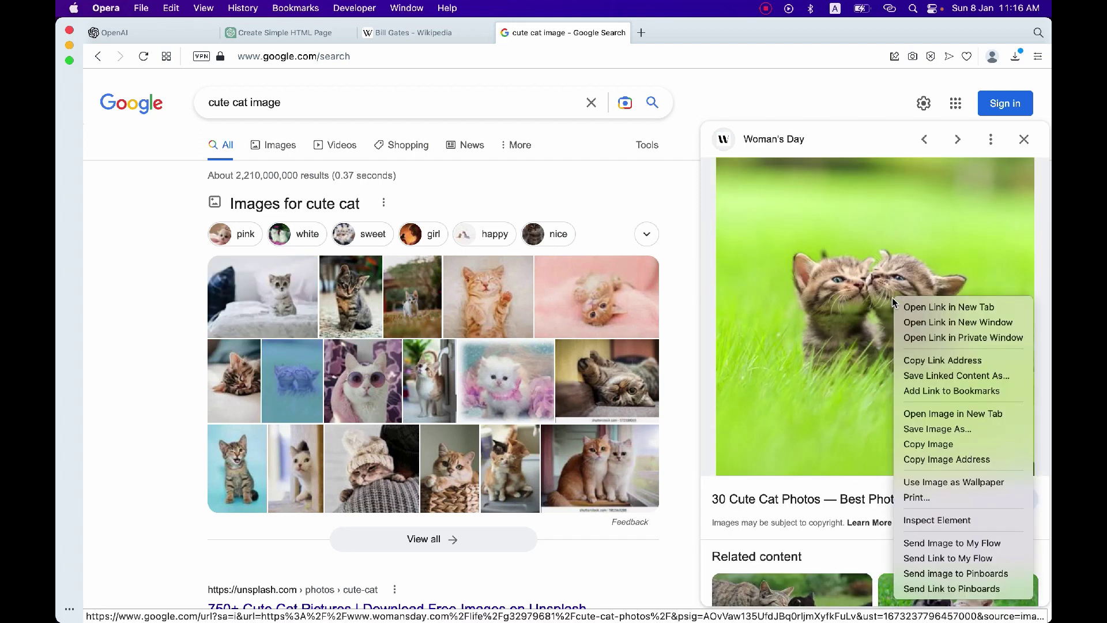
{"action": "left_click", "coordinate": [937, 361]}
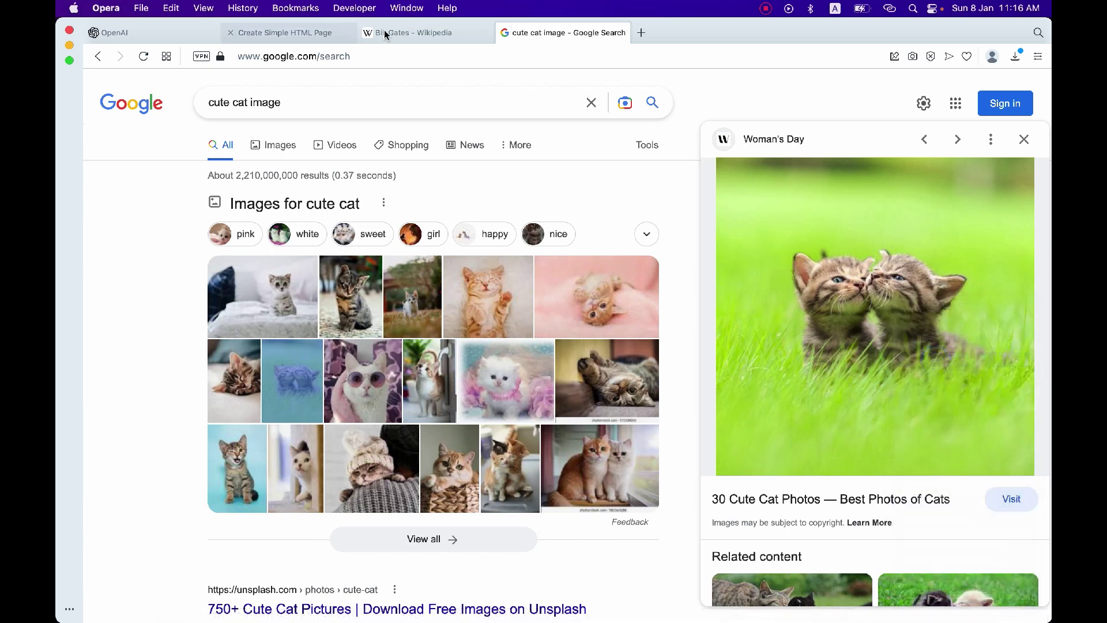
- Return to the HTML page conversation and send "could you please add the image to this website" with the copied link on a new line
{"action": "left_click", "coordinate": [299, 38]}
{"action": "type", "text": "c"}
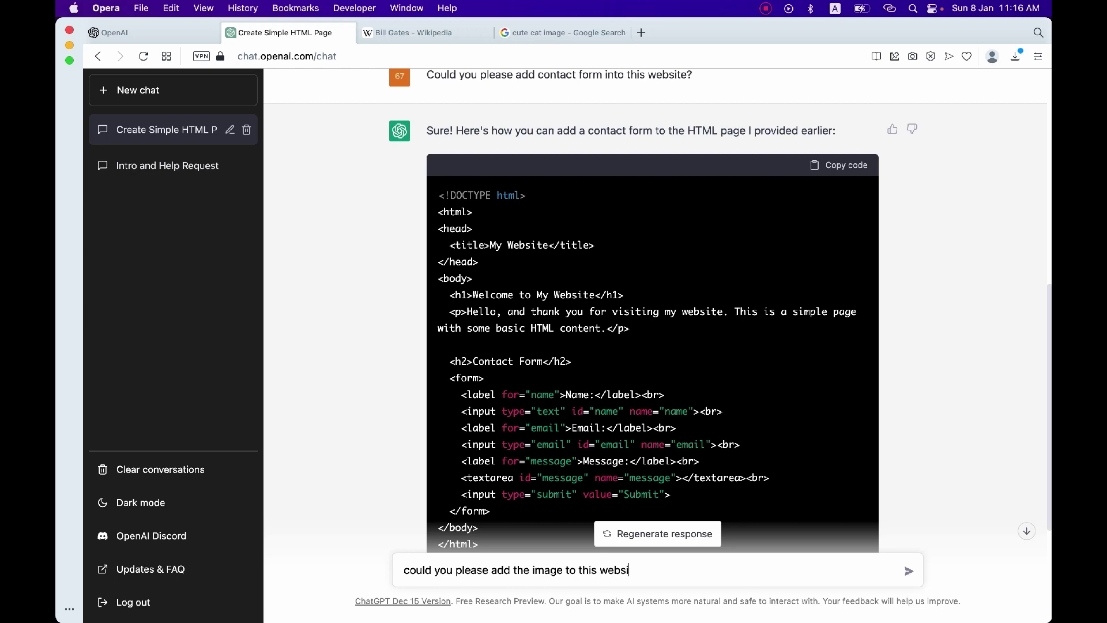
{"action": "key", "text": "shift+Return"}
{"action": "key", "text": "super+v"}
{"action": "key", "text": "Return"}
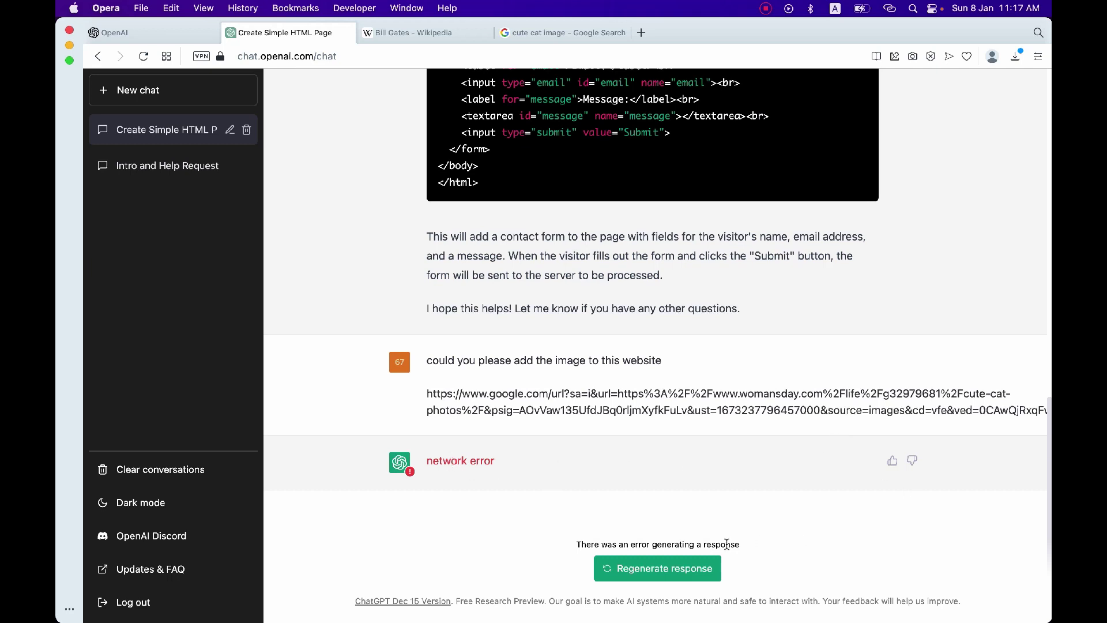
- Retry the failed image response, reloading ChatGPT and reopening the Create Simple HTML Page conversation to regenerate it
{"action": "left_click", "coordinate": [713, 568]}
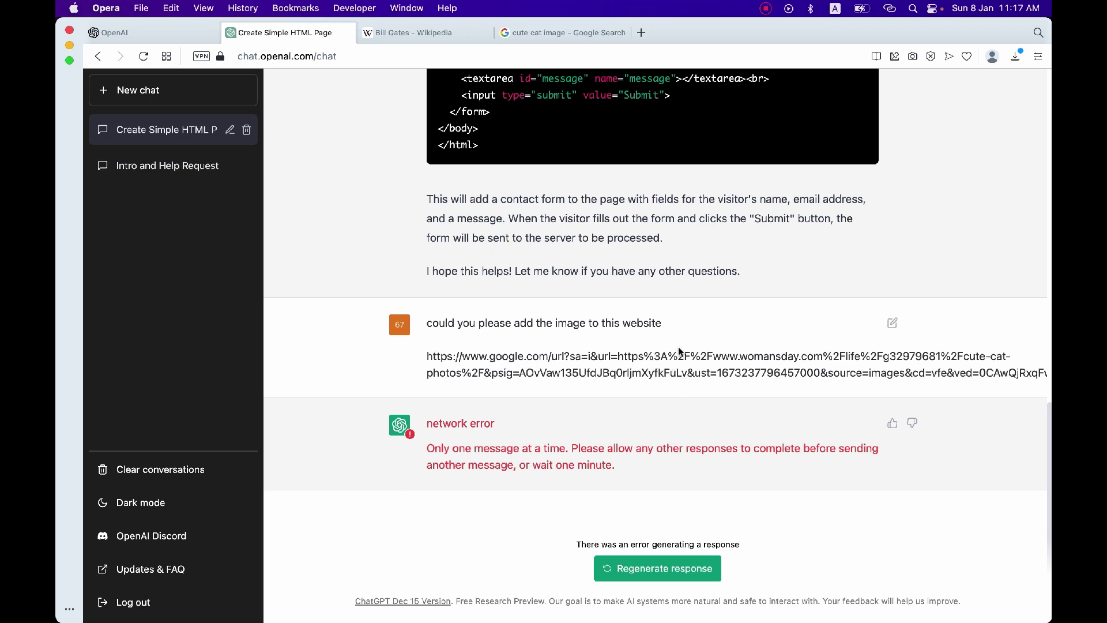
{"action": "left_click", "coordinate": [661, 569]}
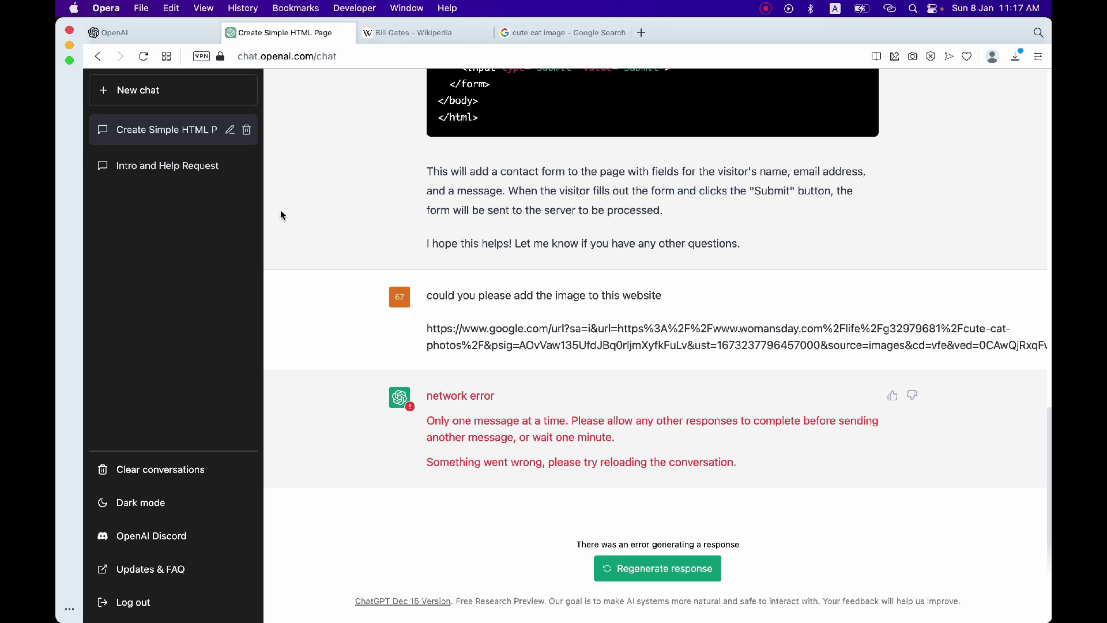
{"action": "left_click", "coordinate": [287, 56]}
{"action": "key", "text": "Return"}
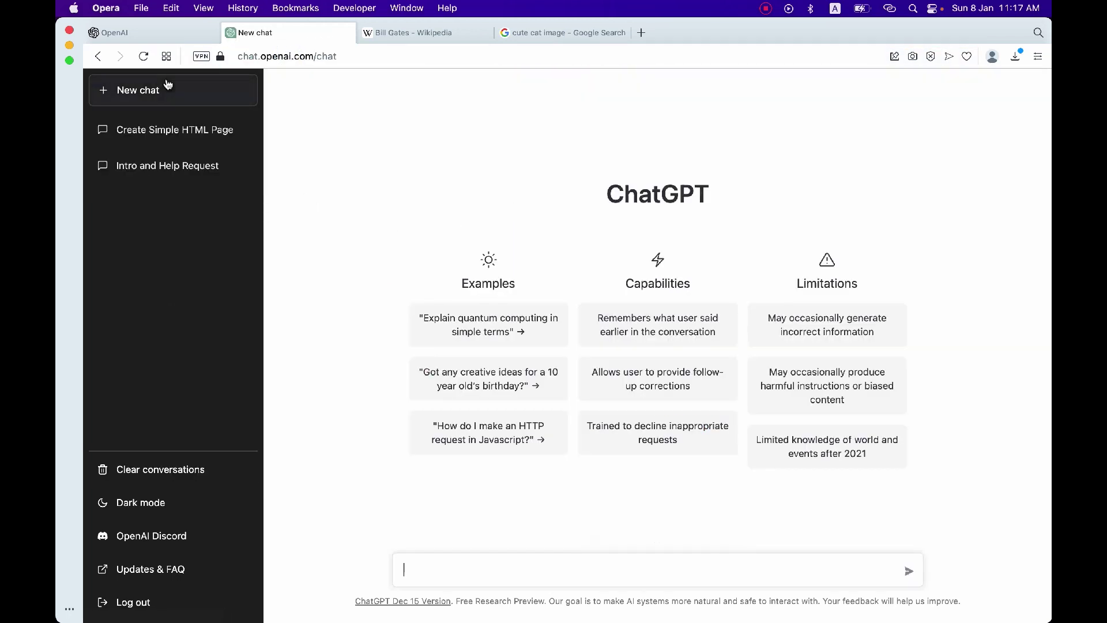
{"action": "left_click", "coordinate": [160, 132]}
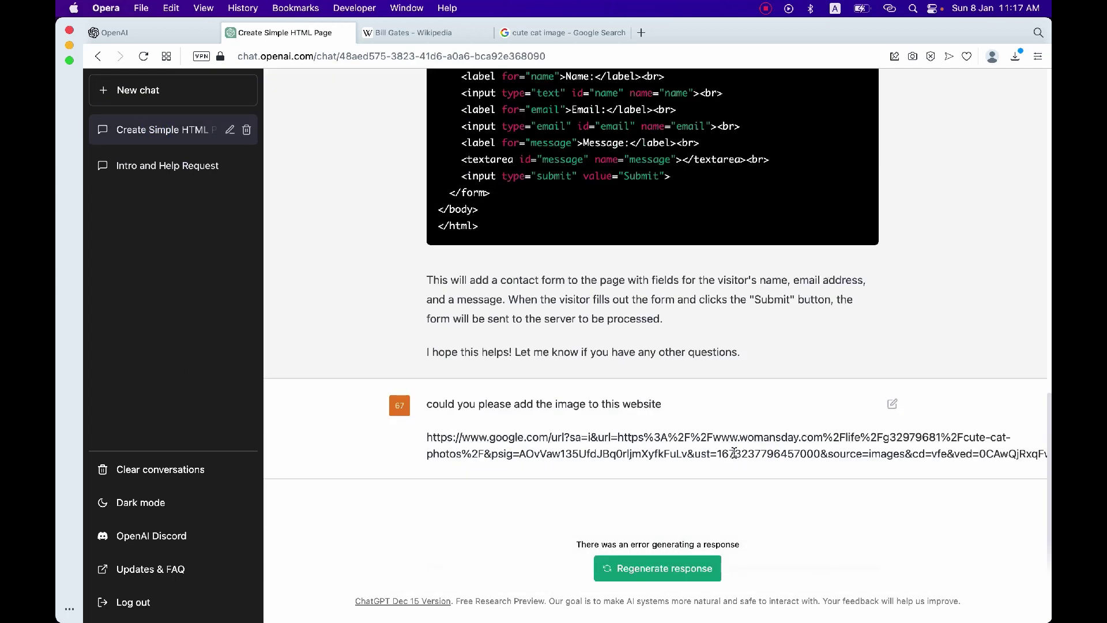
{"action": "left_click", "coordinate": [670, 577]}
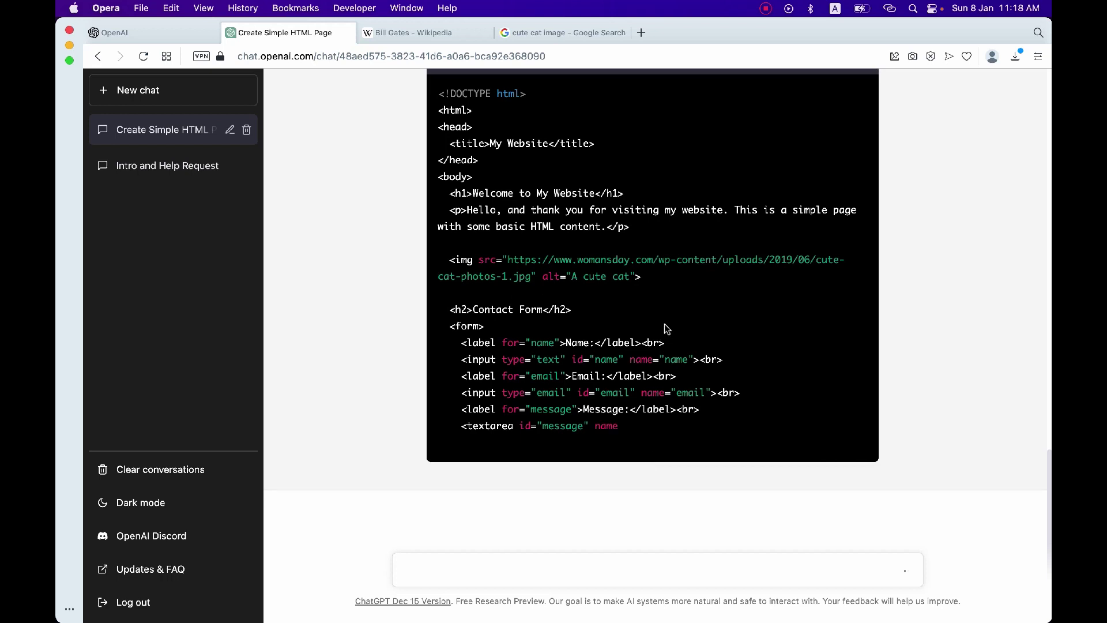
- Copy the generated HTML code containing the cat image and contact form, and open a new browser tab
{"action": "scroll", "coordinate": [665, 327], "scroll_direction": "up", "scroll_amount": 5}
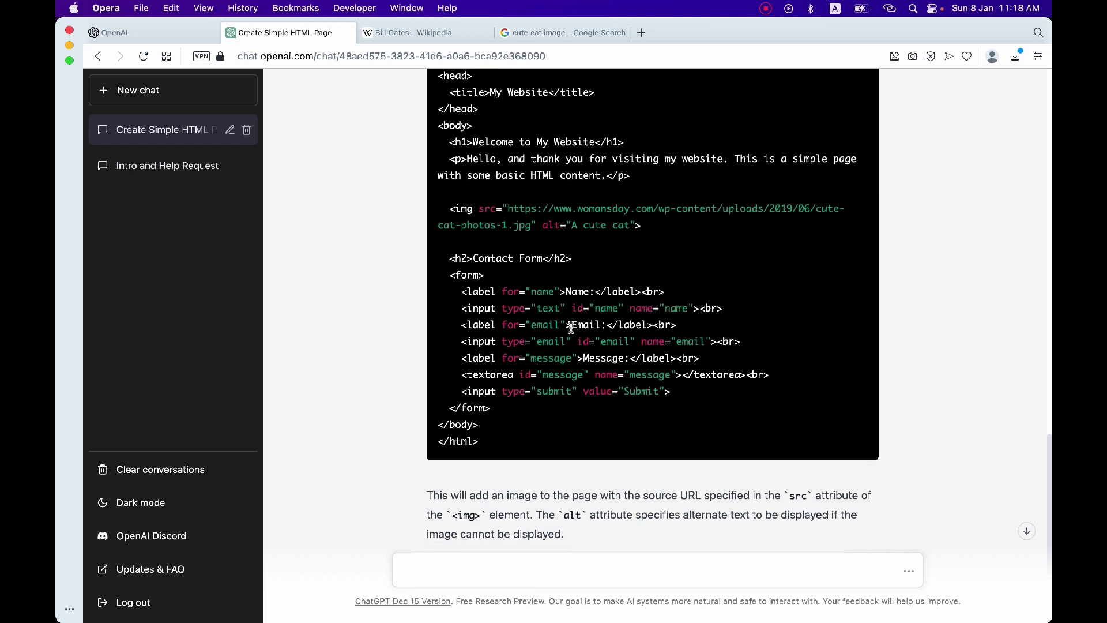
{"action": "scroll", "coordinate": [571, 327], "scroll_direction": "up", "scroll_amount": 3}
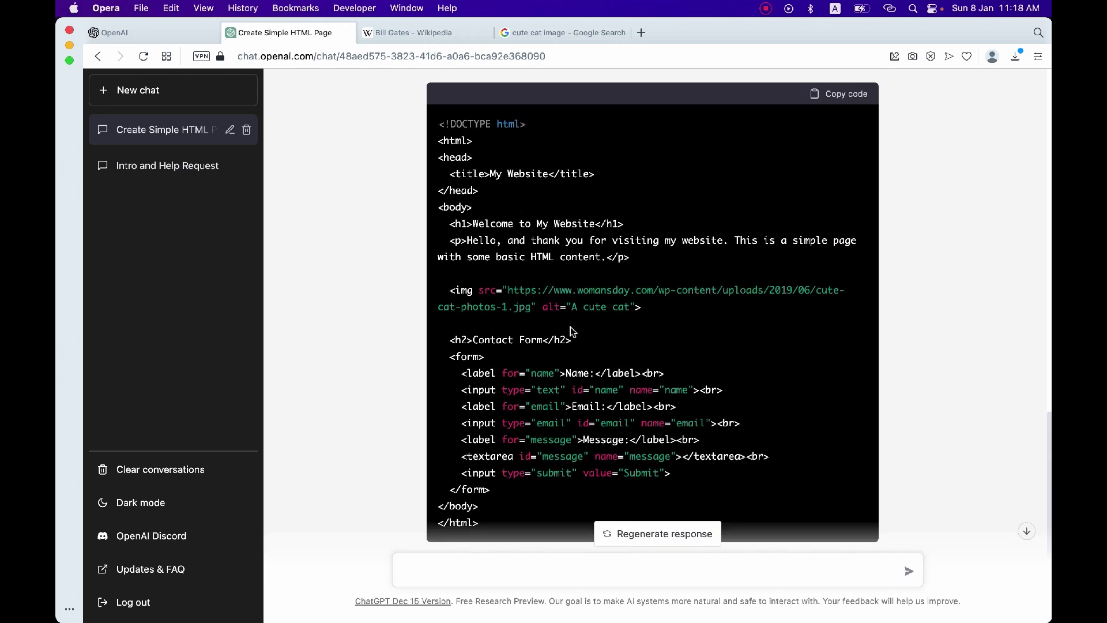
{"action": "left_click", "coordinate": [846, 111]}
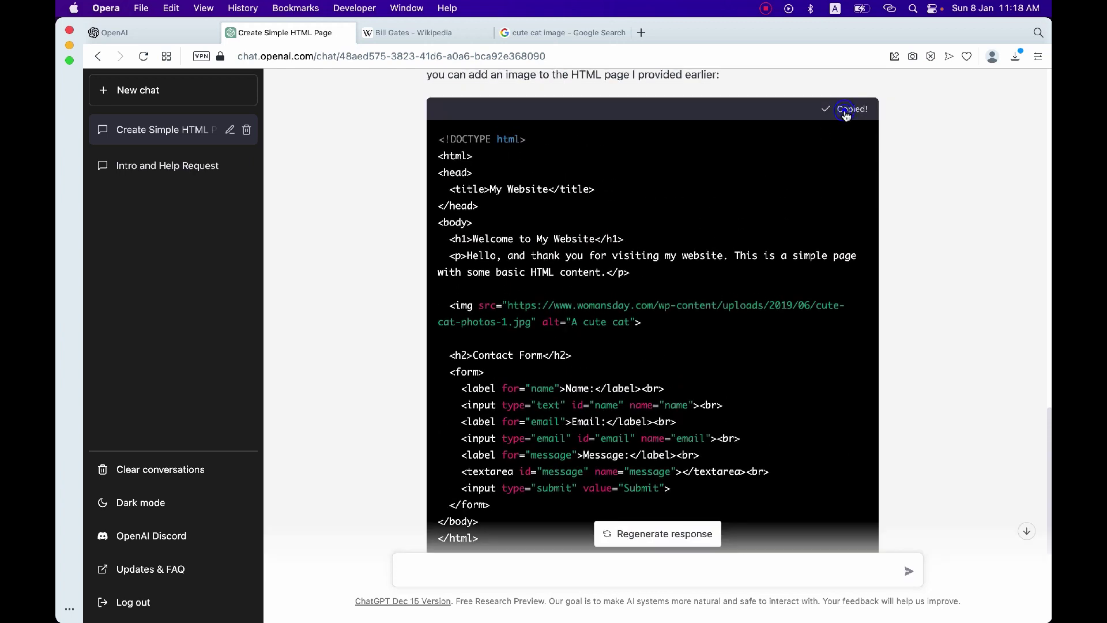
{"action": "left_click", "coordinate": [642, 33]}
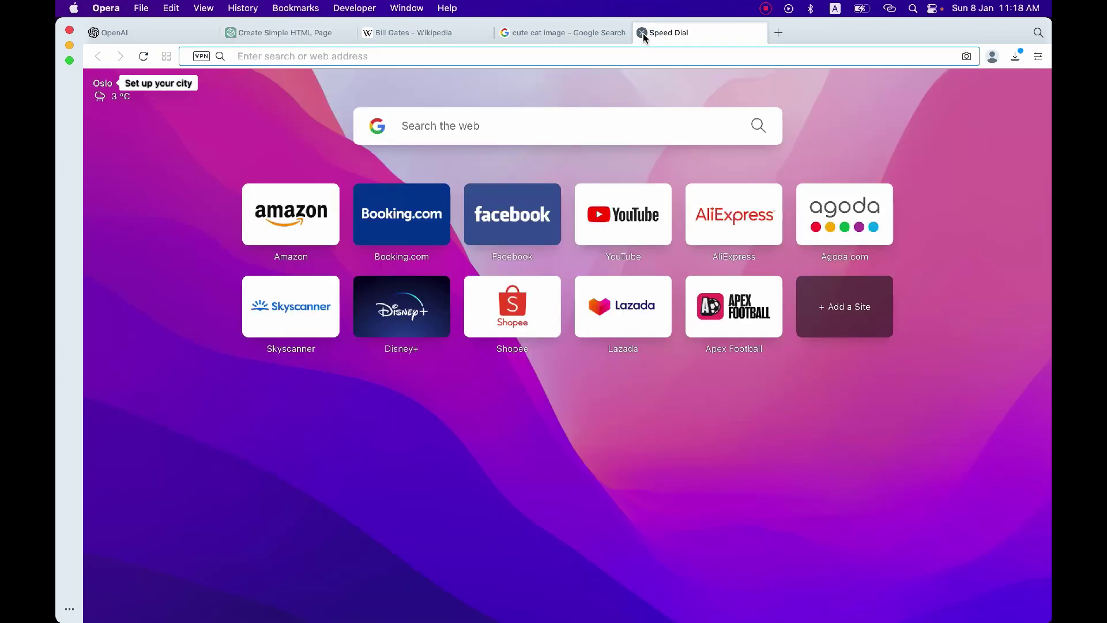
- Search the web for "html test online" and open the W3Schools Tryit Editor from the results
{"action": "type", "text": "ht"}
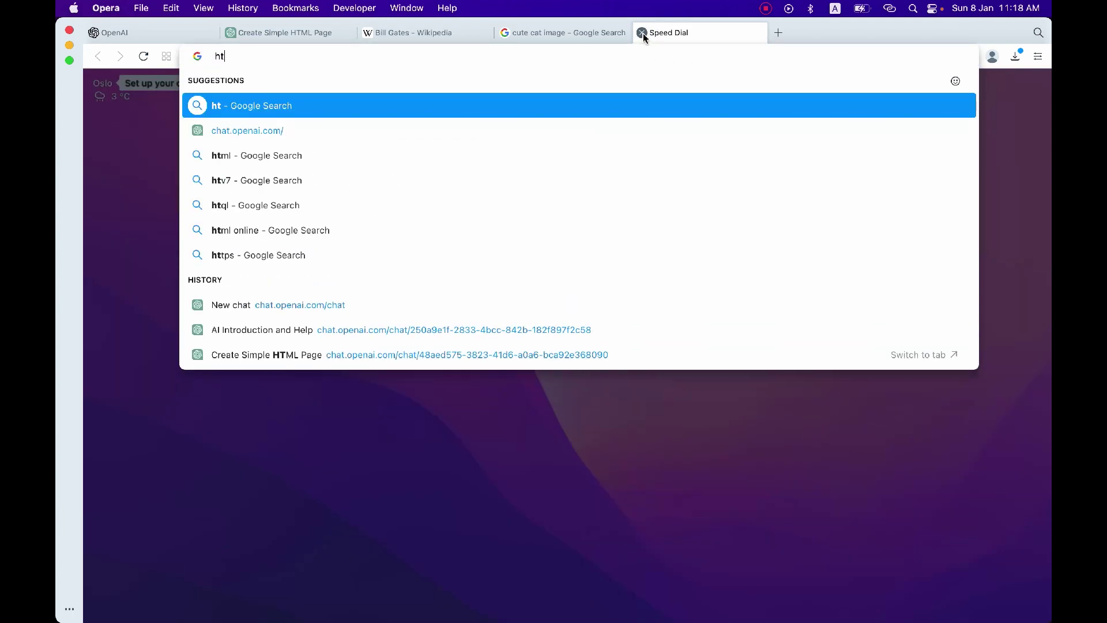
{"action": "type", "text": "ml test onl"}
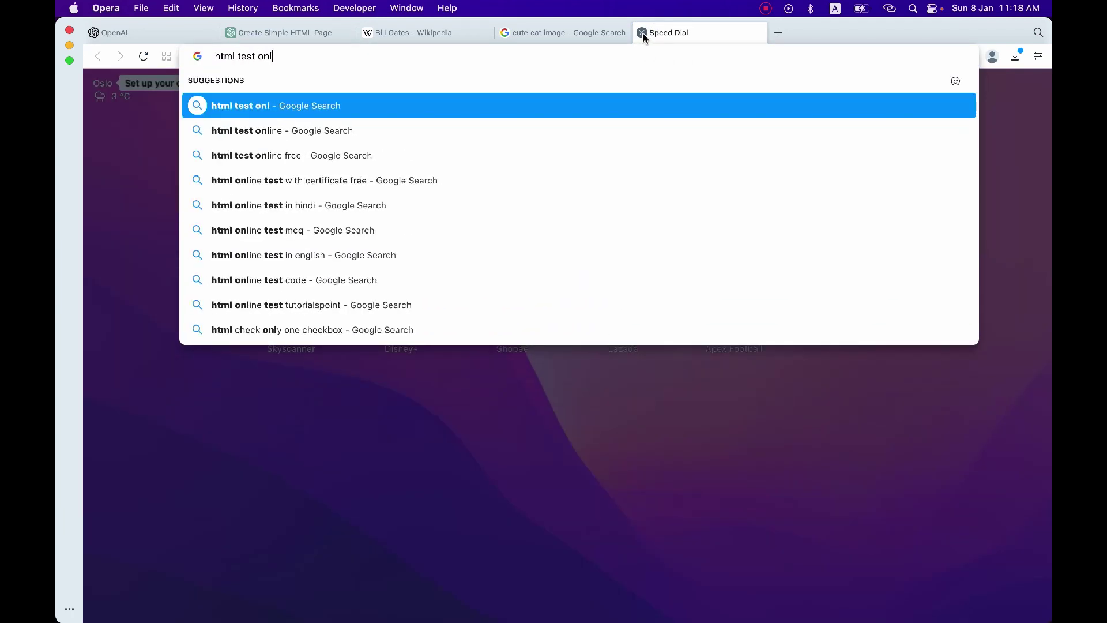
{"action": "key", "text": "Down"}
{"action": "key", "text": "Return"}
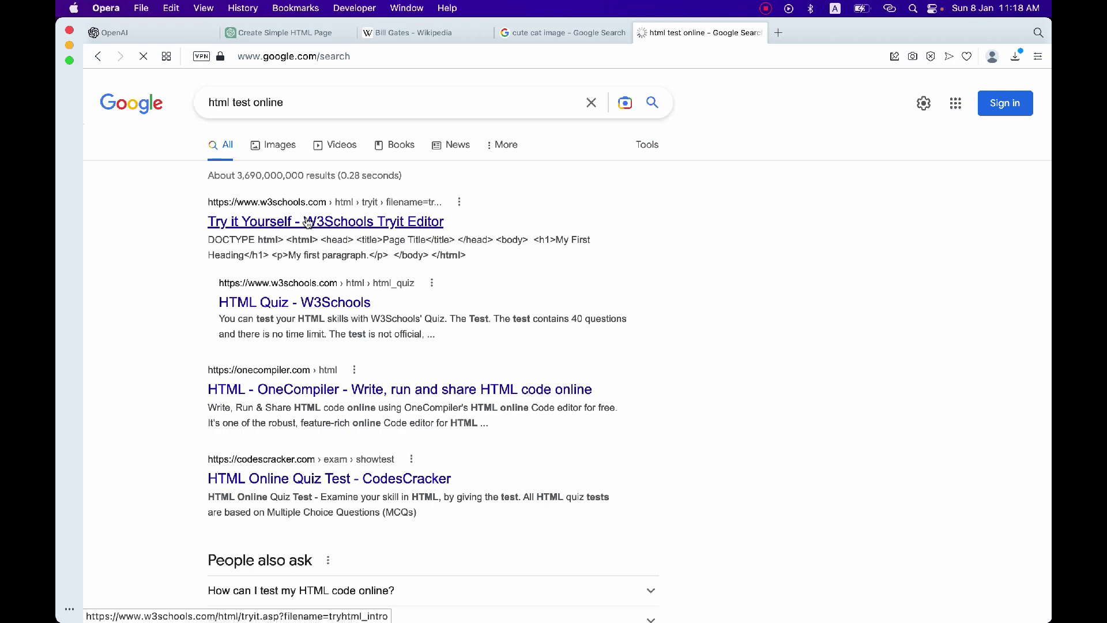
{"action": "left_click", "coordinate": [308, 222]}
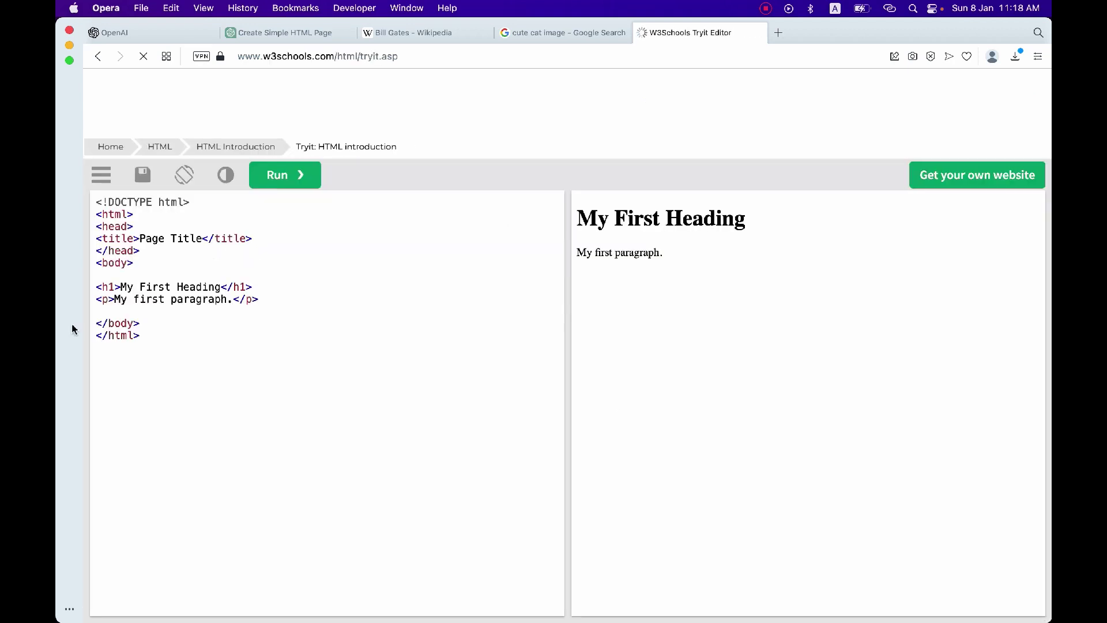
- Replace the sample code in the Tryit Editor with the copied HTML and run it
{"action": "left_click", "coordinate": [122, 286]}
{"action": "key", "text": "super+a"}
{"action": "key", "text": "BackSpace"}
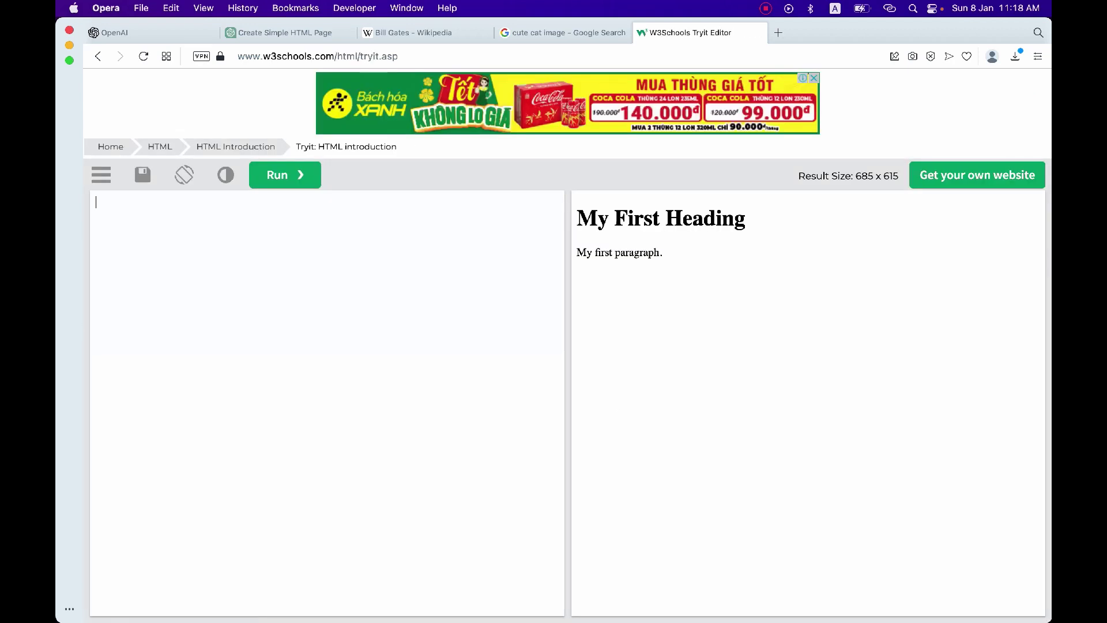
{"action": "key", "text": "super+v"}
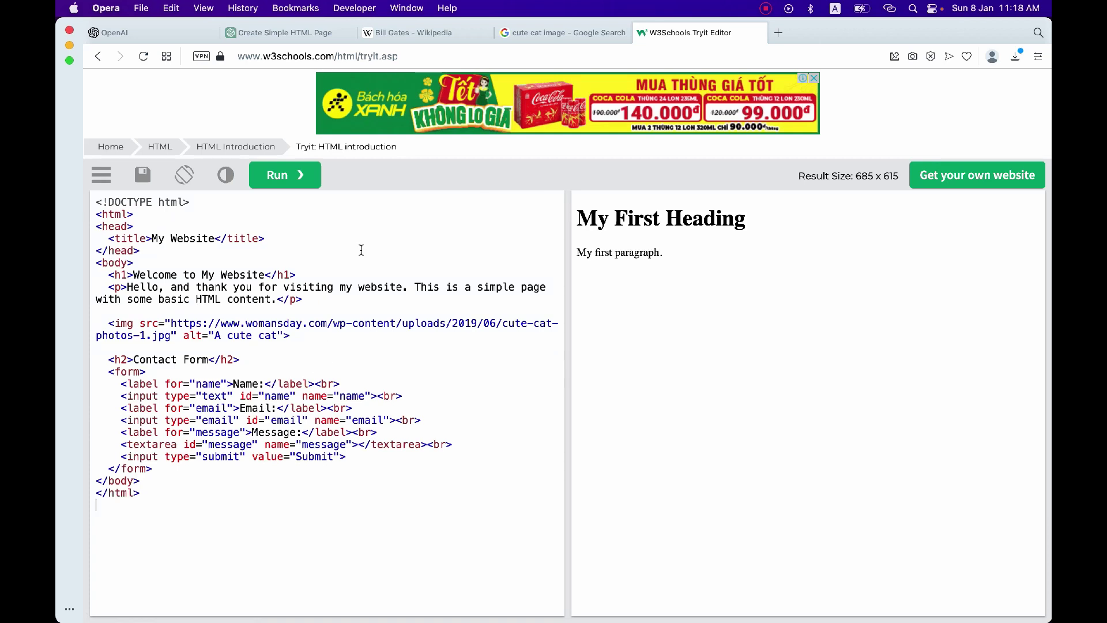
{"action": "left_click", "coordinate": [300, 175]}
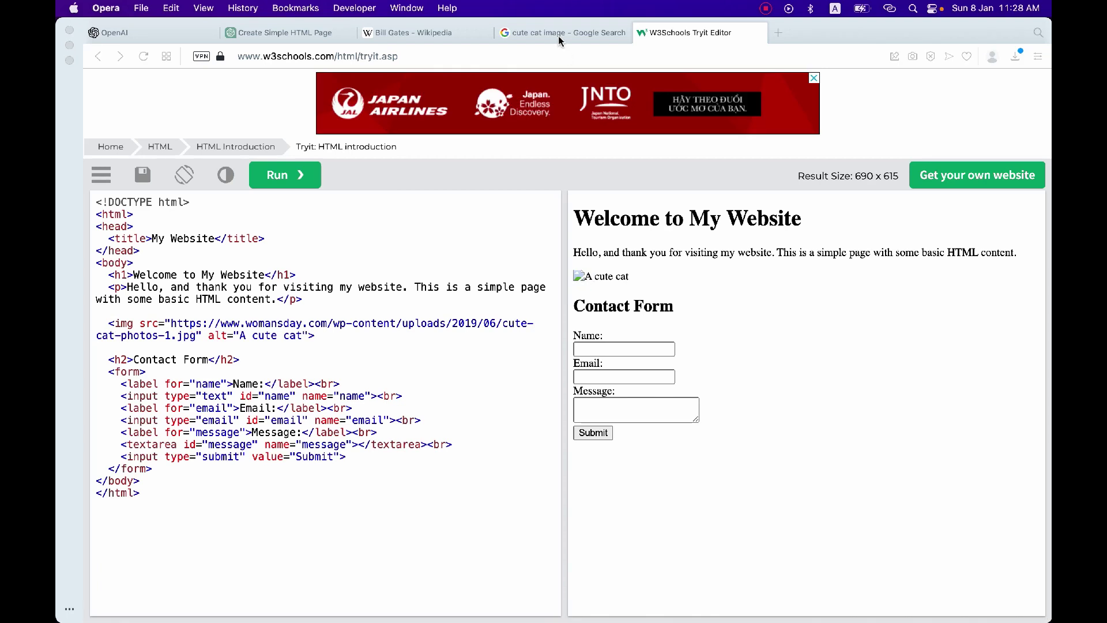
- In the cute cat image results, open the picture of the hugging orange kittens in its own tab and copy its address
{"action": "left_click", "coordinate": [558, 36]}
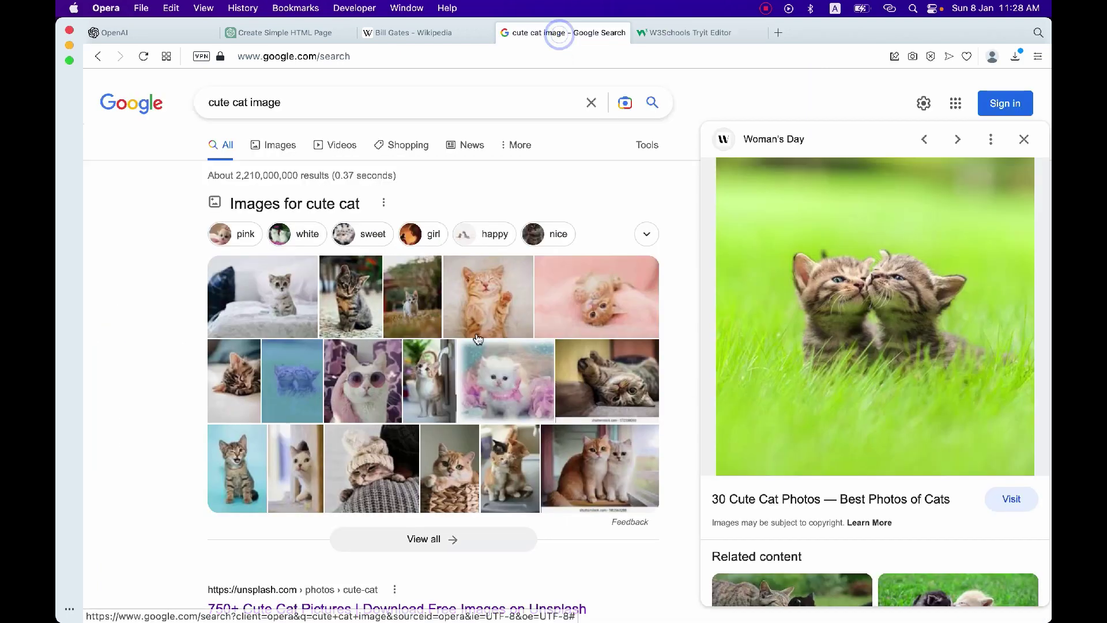
{"action": "left_click", "coordinate": [509, 471]}
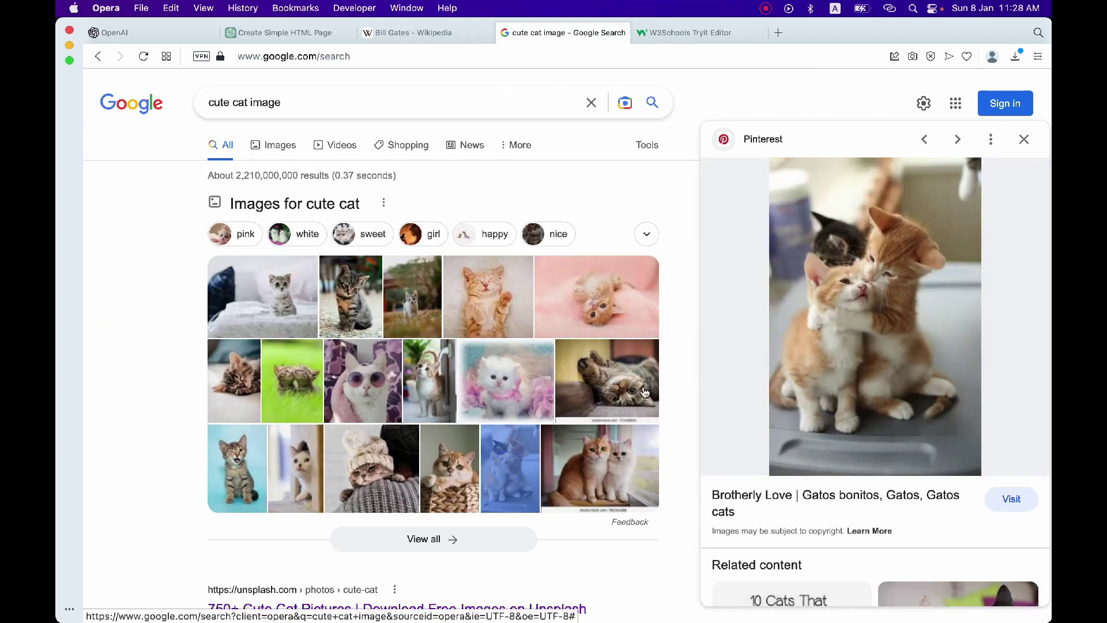
{"action": "right_click", "coordinate": [882, 319]}
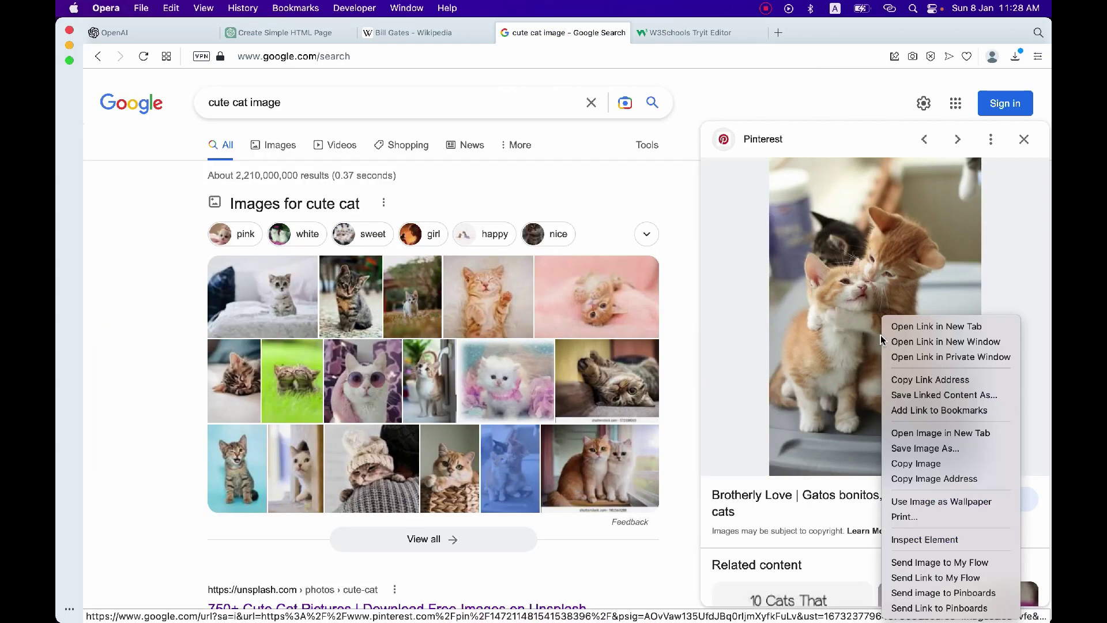
{"action": "left_click", "coordinate": [932, 433]}
{"action": "left_click", "coordinate": [708, 34]}
{"action": "left_click", "coordinate": [649, 56]}
{"action": "key", "text": "super+c"}
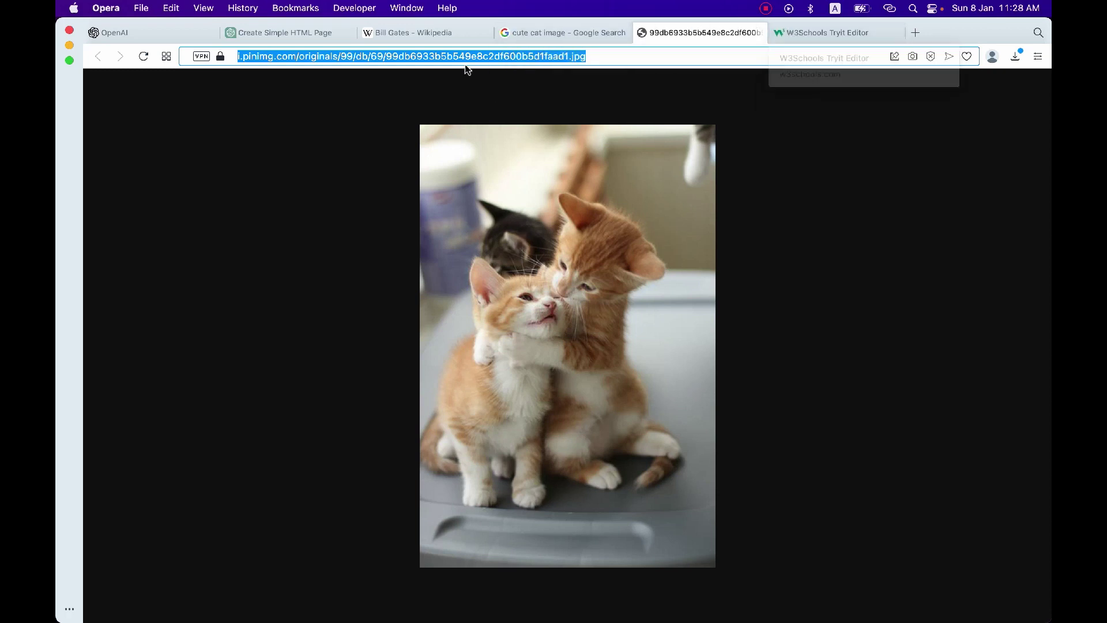
- In the Create Simple HTML Page conversation, send "Could you please change the Cute cats image to this one:" followed by the copied image link
{"action": "left_click", "coordinate": [304, 30]}
{"action": "left_click", "coordinate": [522, 569]}
{"action": "type", "text": "C"}
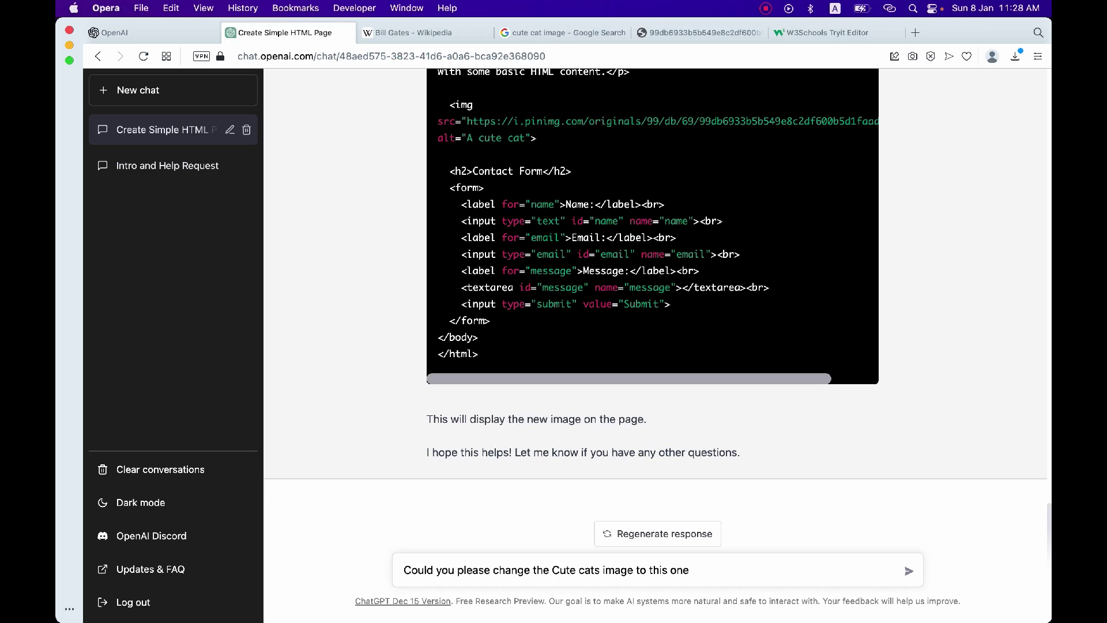
{"action": "key", "text": "shift+Return"}
{"action": "key", "text": "shift+Return"}
{"action": "key", "text": "super+v"}
{"action": "key", "text": "Return"}
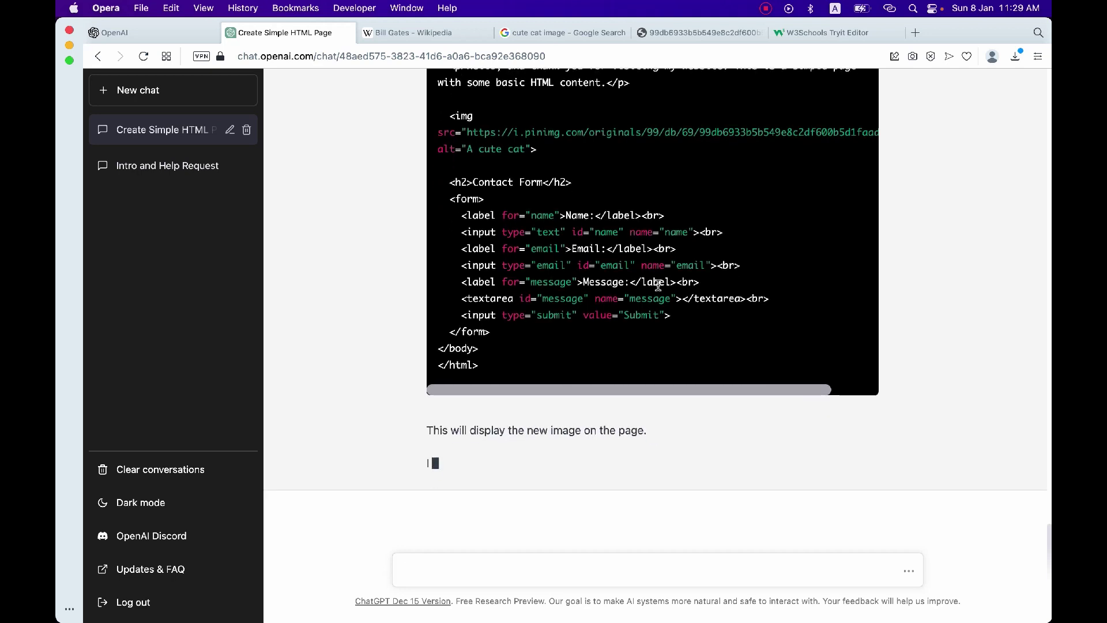
- Copy the revised HTML code containing the new cat image from ChatGPT's response
{"action": "scroll", "coordinate": [660, 289], "scroll_direction": "up", "scroll_amount": 5}
{"action": "scroll", "coordinate": [660, 289], "scroll_direction": "up", "scroll_amount": 1}
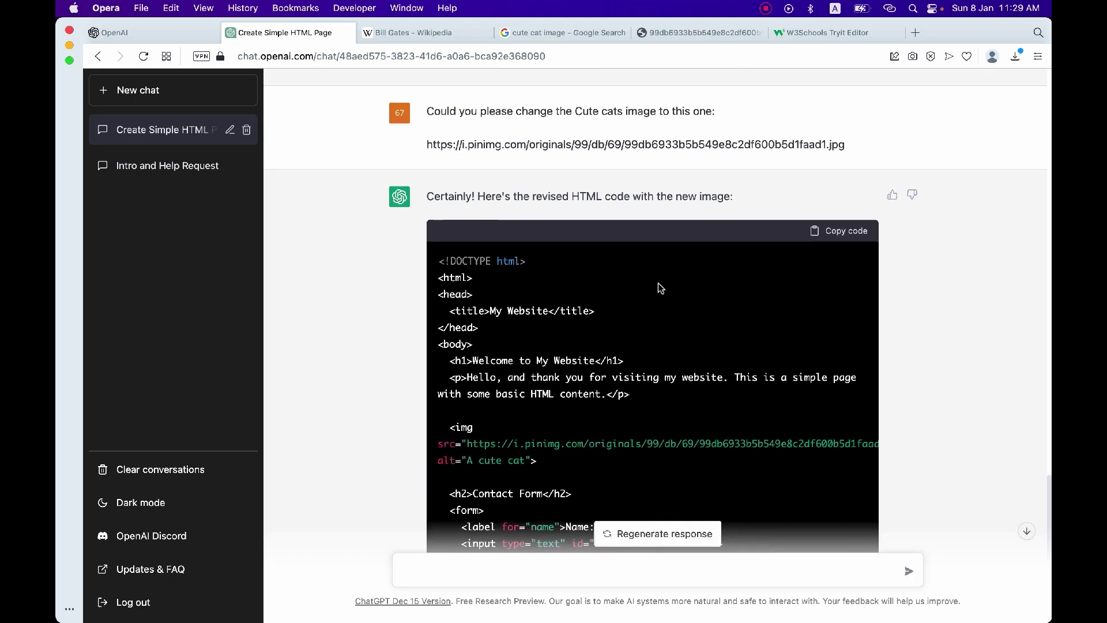
{"action": "left_click", "coordinate": [844, 234]}
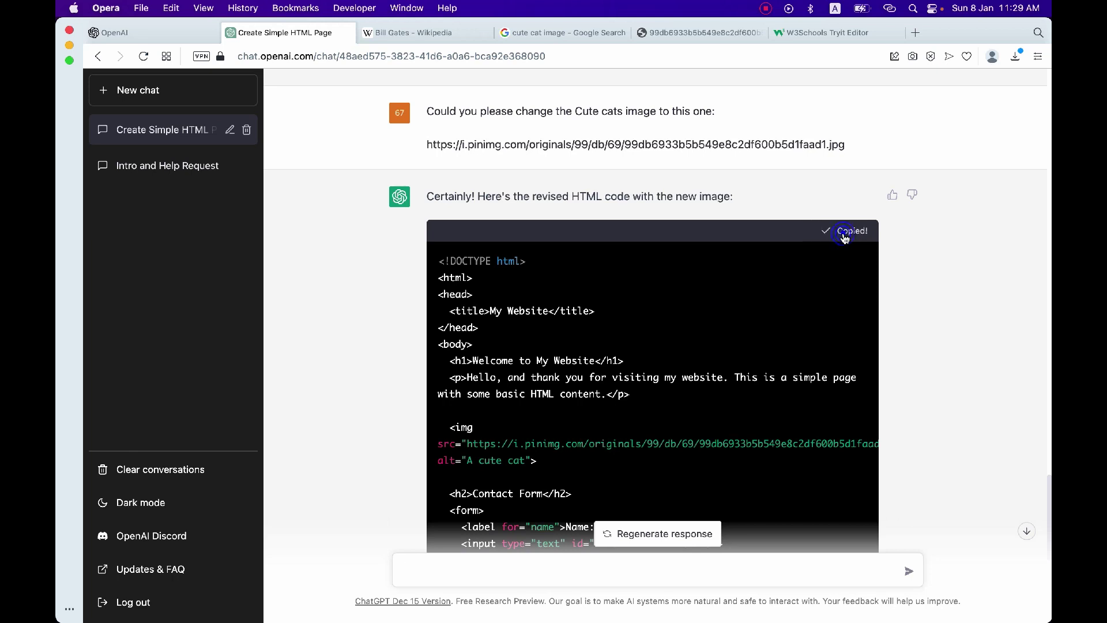
- Replace the code in the W3Schools editor with the revised HTML, run it and look over the rendered page
{"action": "left_click", "coordinate": [835, 32]}
{"action": "left_click", "coordinate": [369, 261]}
{"action": "key", "text": "super+a"}
{"action": "key", "text": "BackSpace"}
{"action": "key", "text": "super+v"}
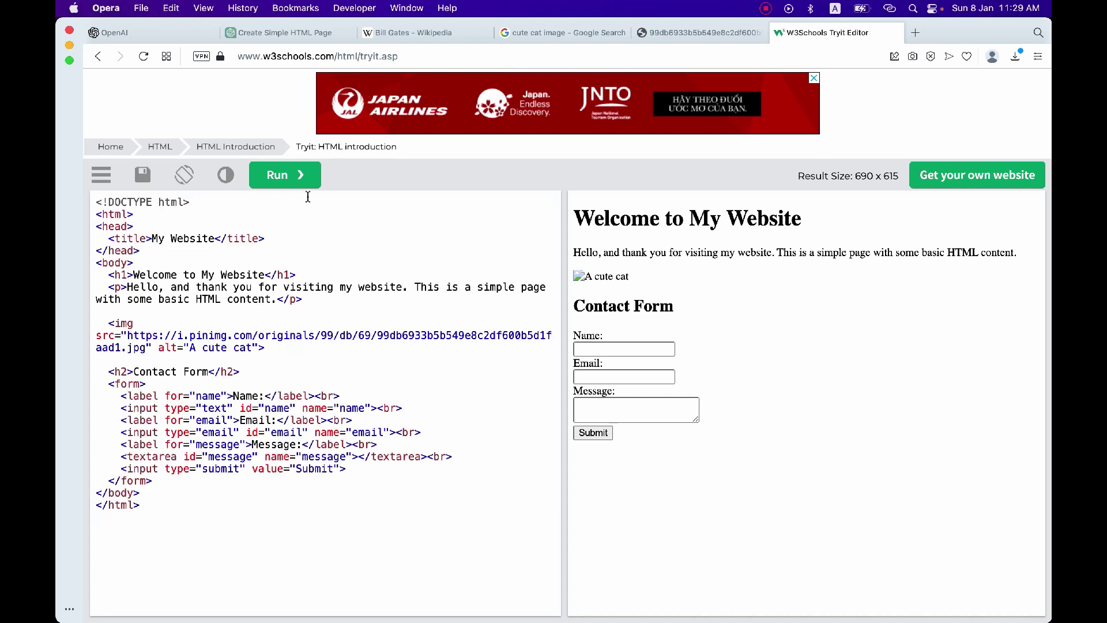
{"action": "left_click", "coordinate": [300, 180]}
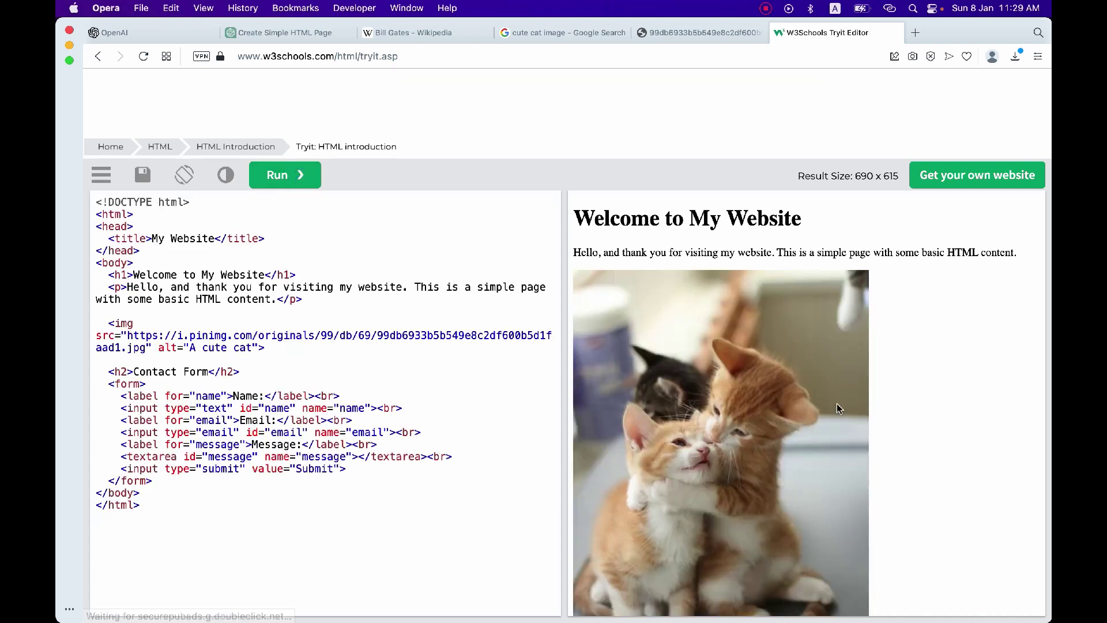
{"action": "scroll", "coordinate": [758, 402], "scroll_direction": "down", "scroll_amount": 2}
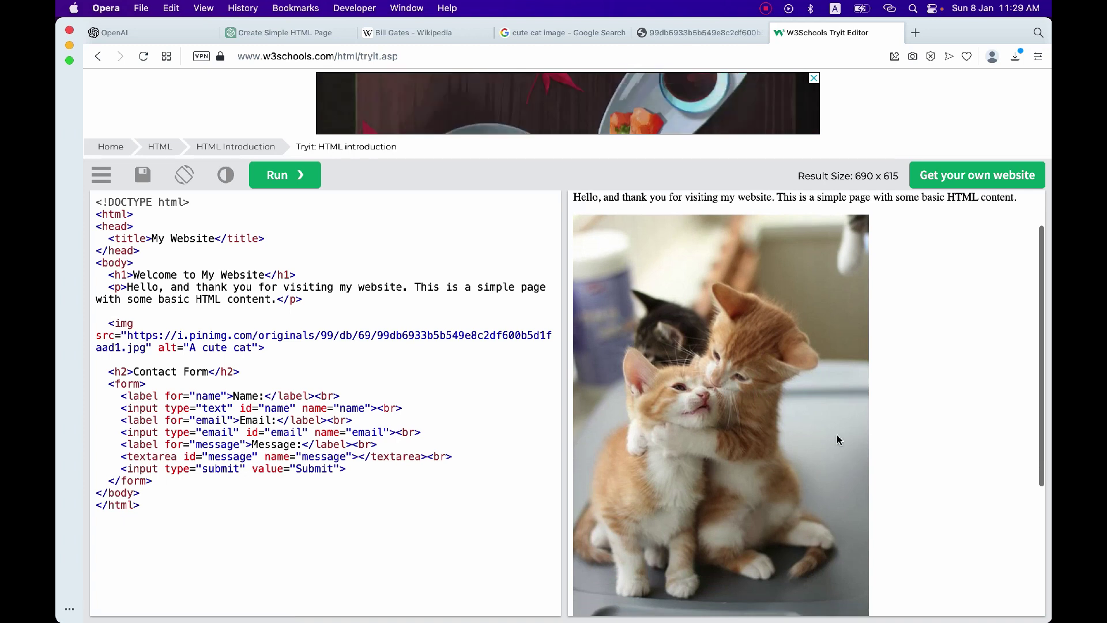
{"action": "scroll", "coordinate": [837, 440], "scroll_direction": "up", "scroll_amount": 2}
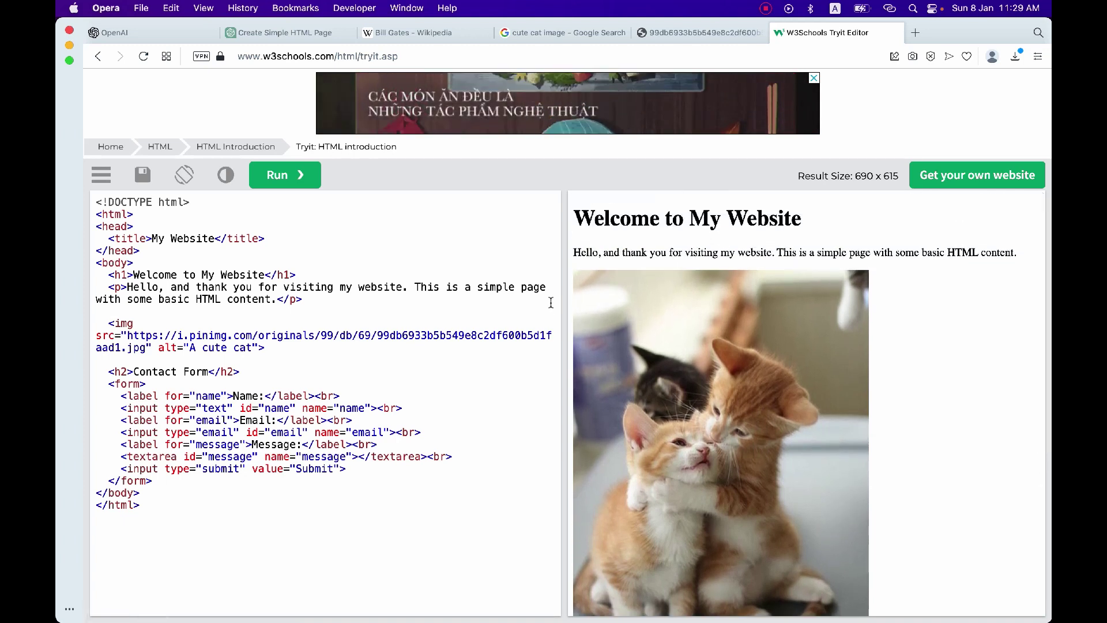
{"action": "left_click_drag", "start_coordinate": [562, 302], "coordinate": [367, 285]}
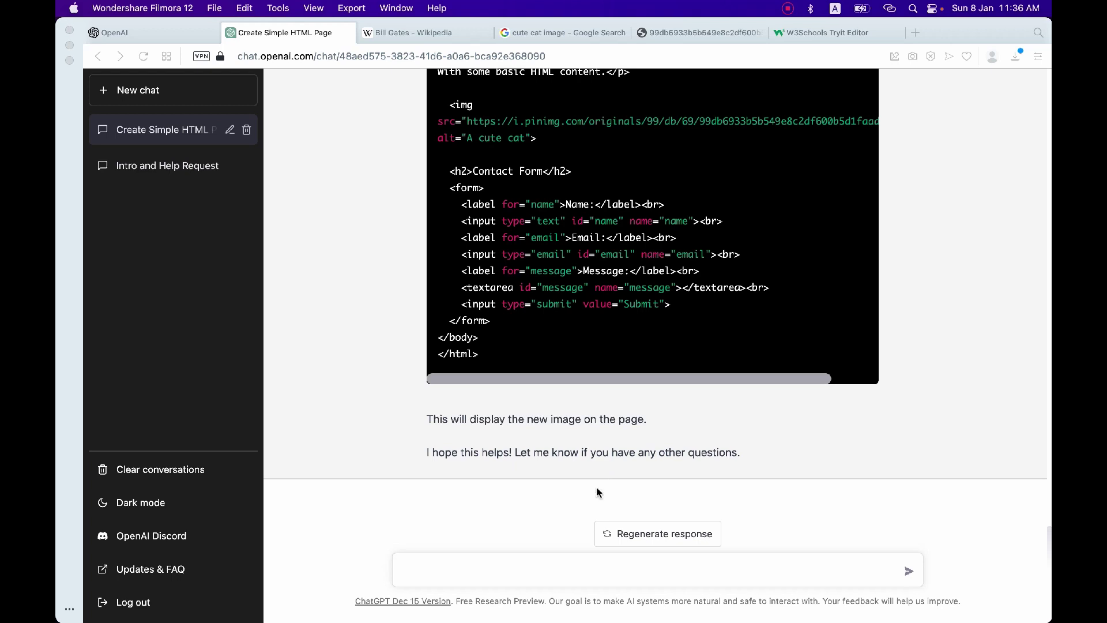
- In the ChatGPT conversation, send "Could you please help me to create a simple Pine Script strategy for the Traing View?"
{"action": "left_click", "coordinate": [520, 574]}
{"action": "type", "text": "Hi"}
{"action": "key", "text": "BackSpace"}
{"action": "key", "text": "BackSpace"}
{"action": "type", "text": "Could you please help me to create a simple "}
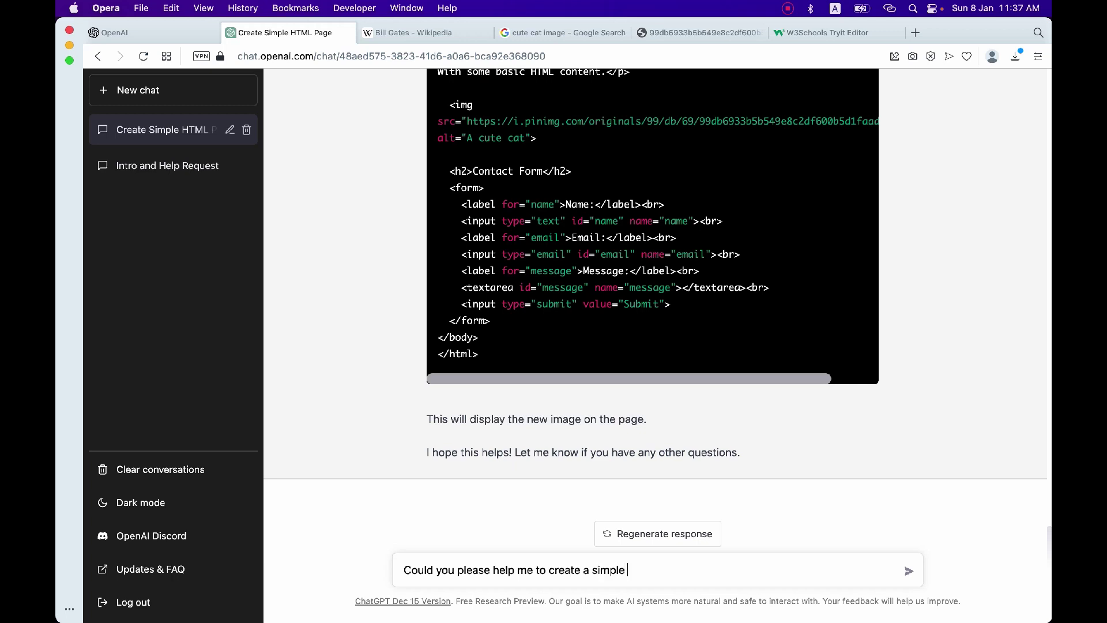
{"action": "type", "text": "Pine Script strategy for the"}
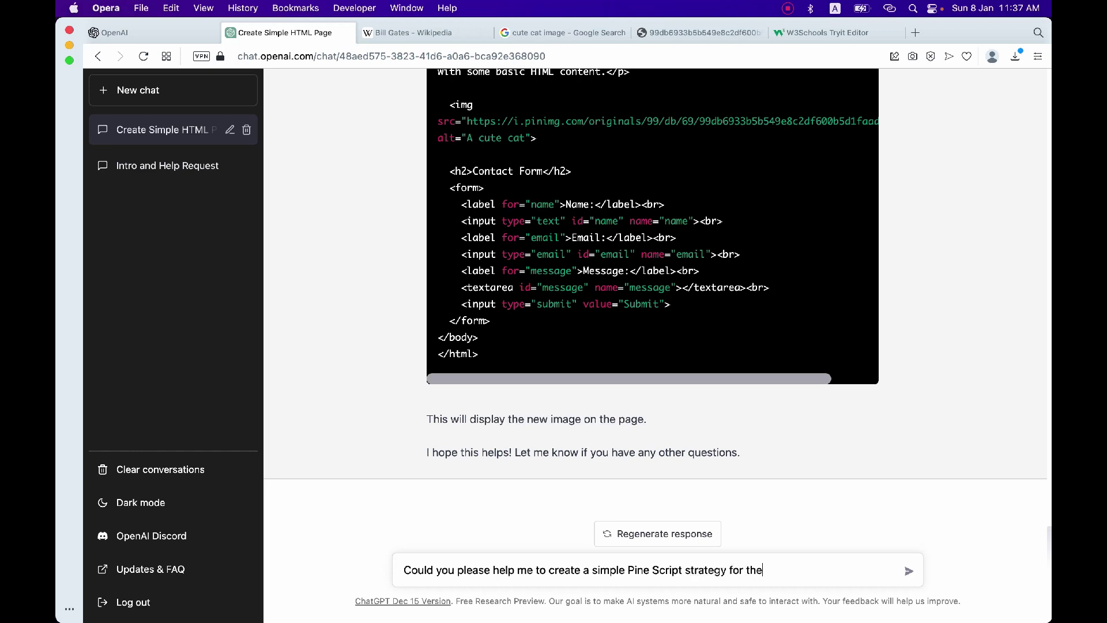
{"action": "type", "text": " Traing View"}
{"action": "key", "text": "Return"}
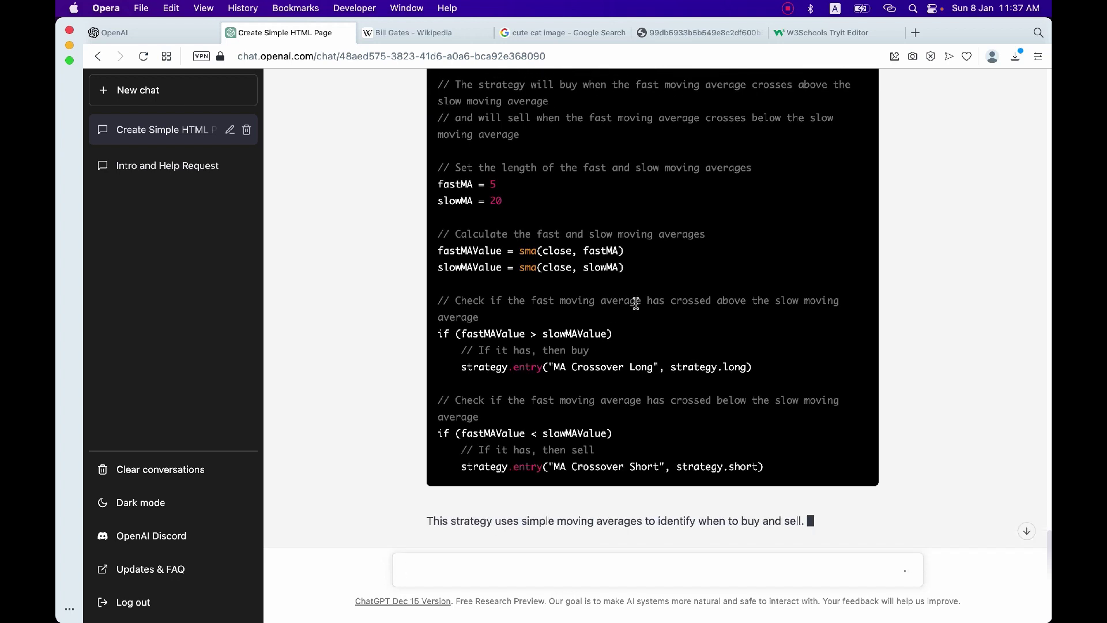
- Copy the generated Pine Script strategy code and search for "trading view" in a new browser tab
{"action": "scroll", "coordinate": [637, 306], "scroll_direction": "up", "scroll_amount": 5}
{"action": "left_click", "coordinate": [856, 278]}
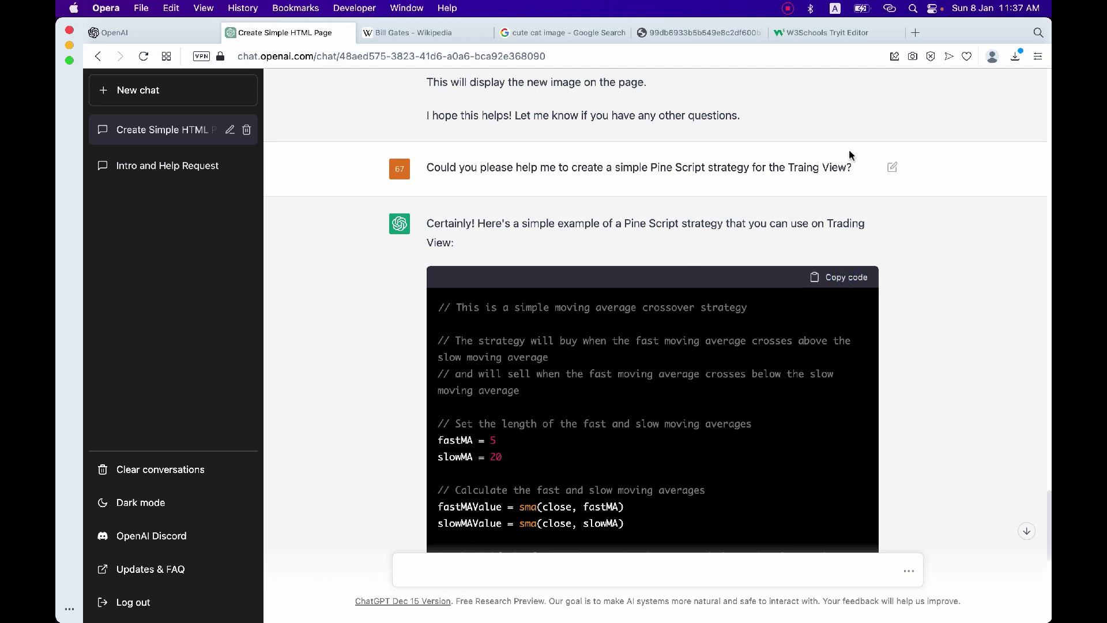
{"action": "left_click", "coordinate": [915, 33]}
{"action": "type", "text": "tra"}
{"action": "key", "text": "Return"}
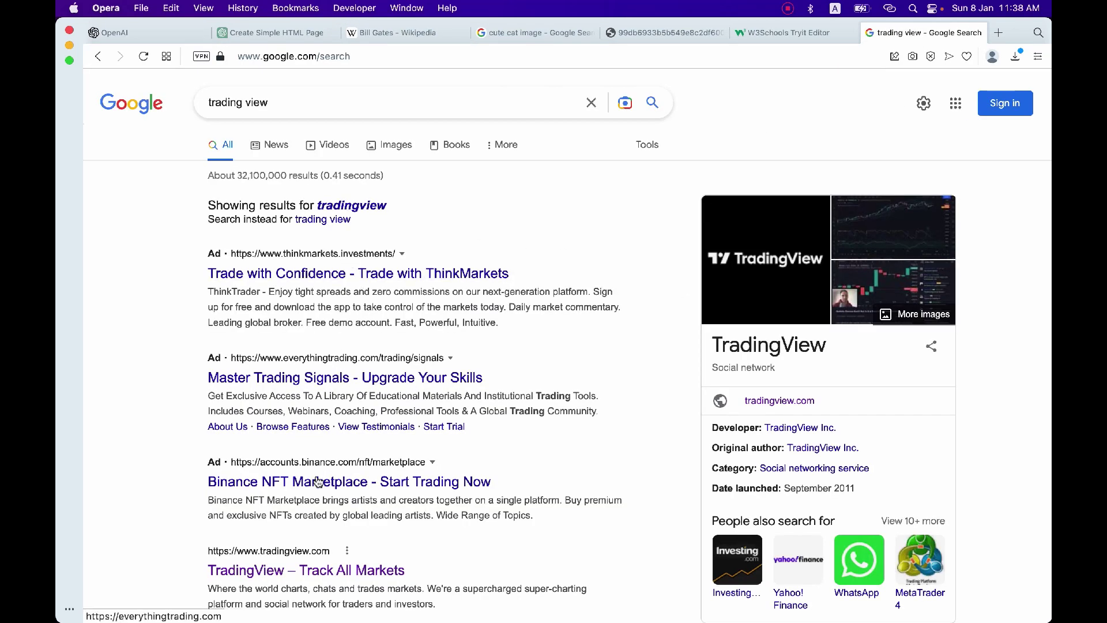
- Open the TradingView website from the search results and go to its Chart+ product
{"action": "scroll", "coordinate": [323, 570], "scroll_direction": "down", "scroll_amount": 1}
{"action": "left_click", "coordinate": [323, 522]}
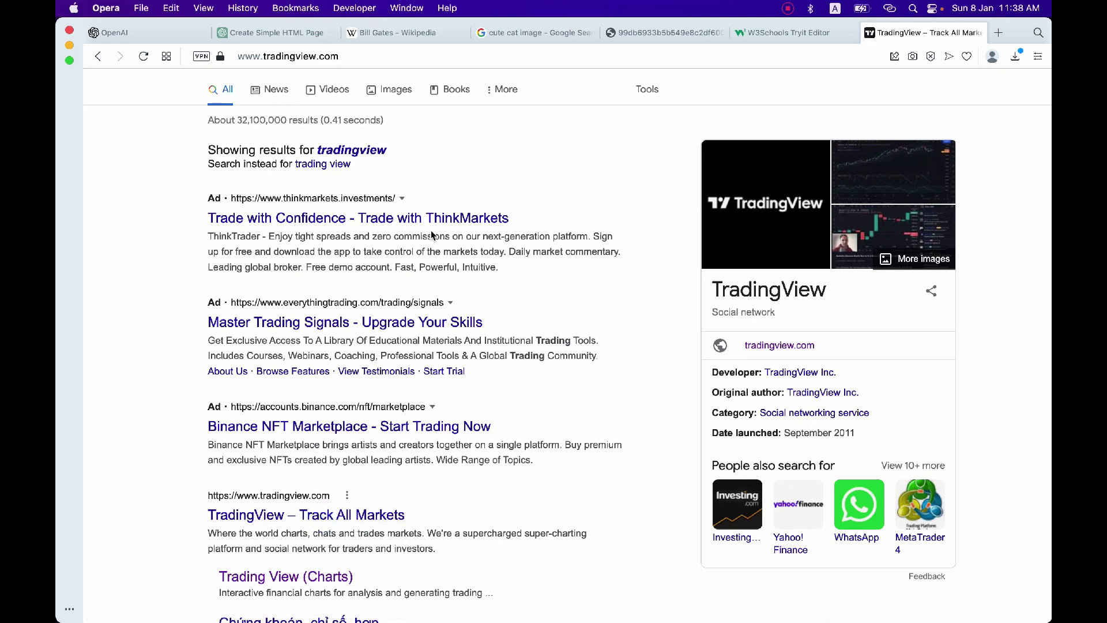
{"action": "mouse_move", "coordinate": [537, 99]}
{"action": "mouse_move", "coordinate": [447, 94]}
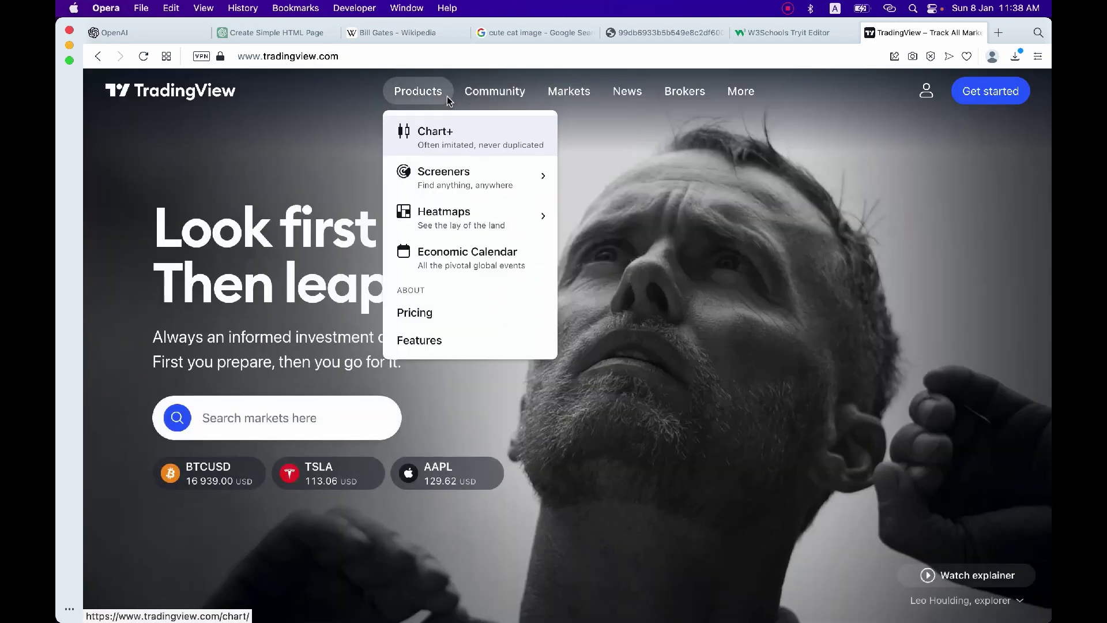
{"action": "left_click", "coordinate": [437, 135]}
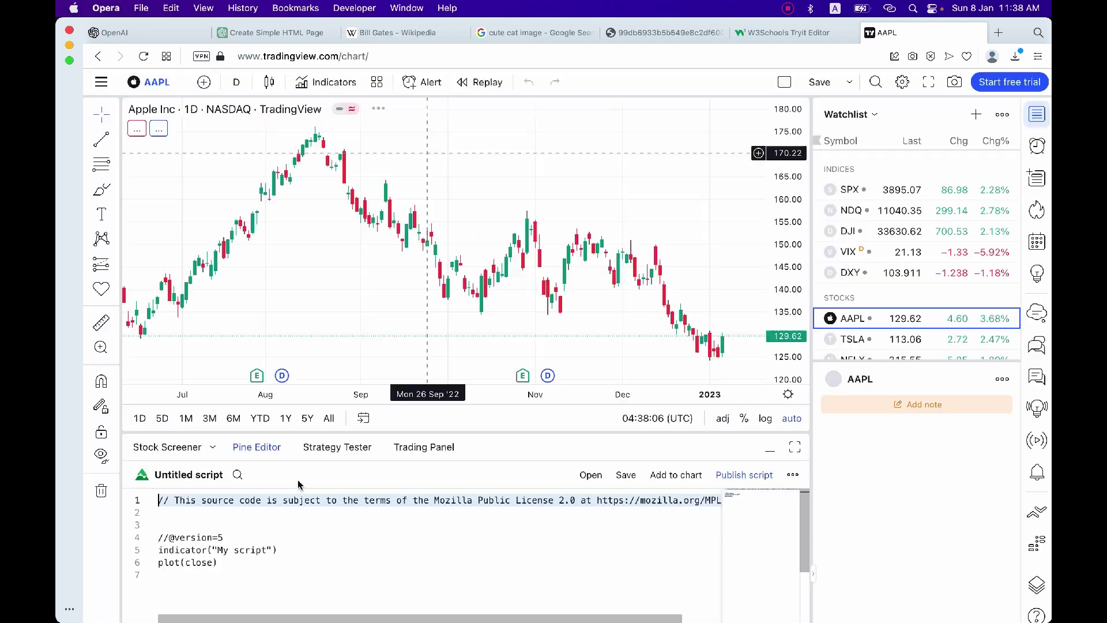
- Replace the default script in TradingView's Pine Editor with the copied strategy code
{"action": "left_click", "coordinate": [239, 536]}
{"action": "key", "text": "super+a"}
{"action": "key", "text": "BackSpace"}
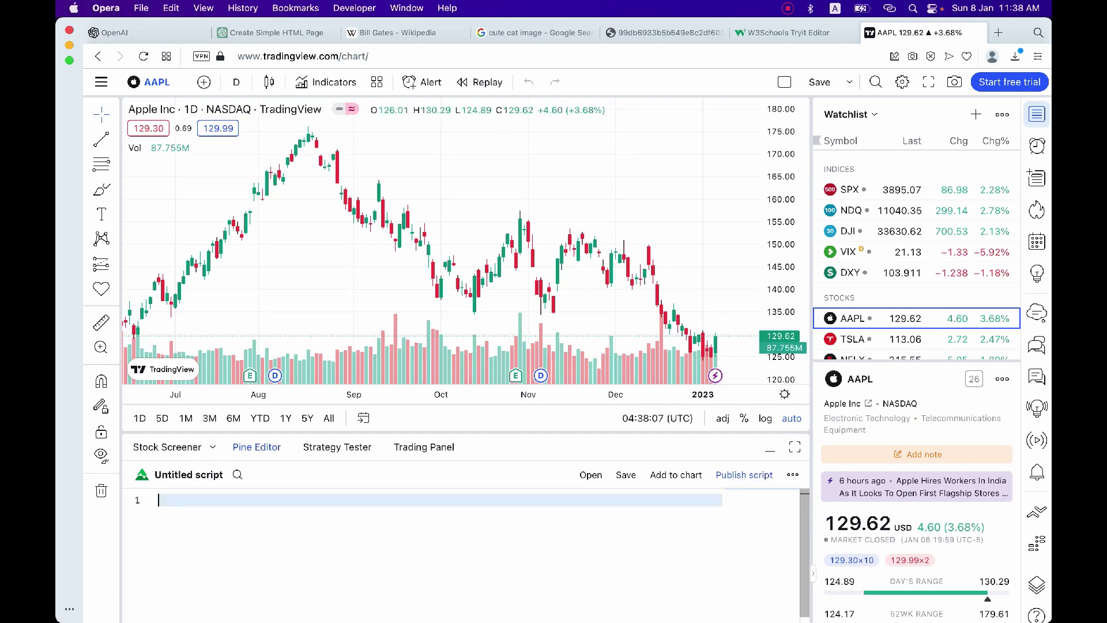
{"action": "key", "text": "super+v"}
{"action": "scroll", "coordinate": [343, 590], "scroll_direction": "up", "scroll_amount": 5}
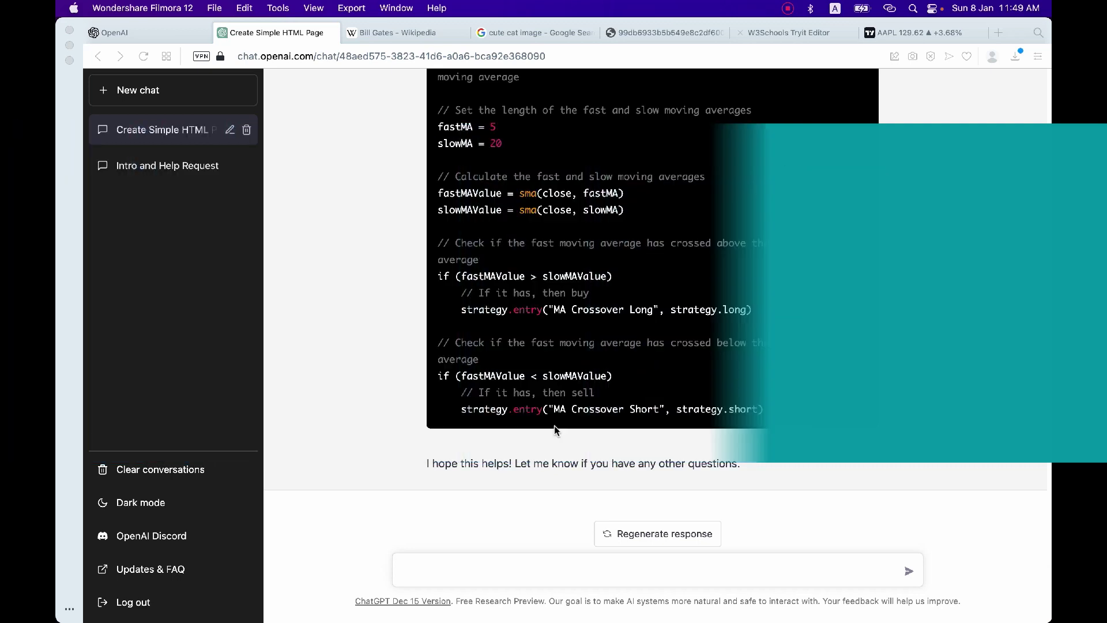
- Back in the ChatGPT conversation, send "Could you please a text-based game about Wild west and BatMan"
{"action": "left_click", "coordinate": [465, 569]}
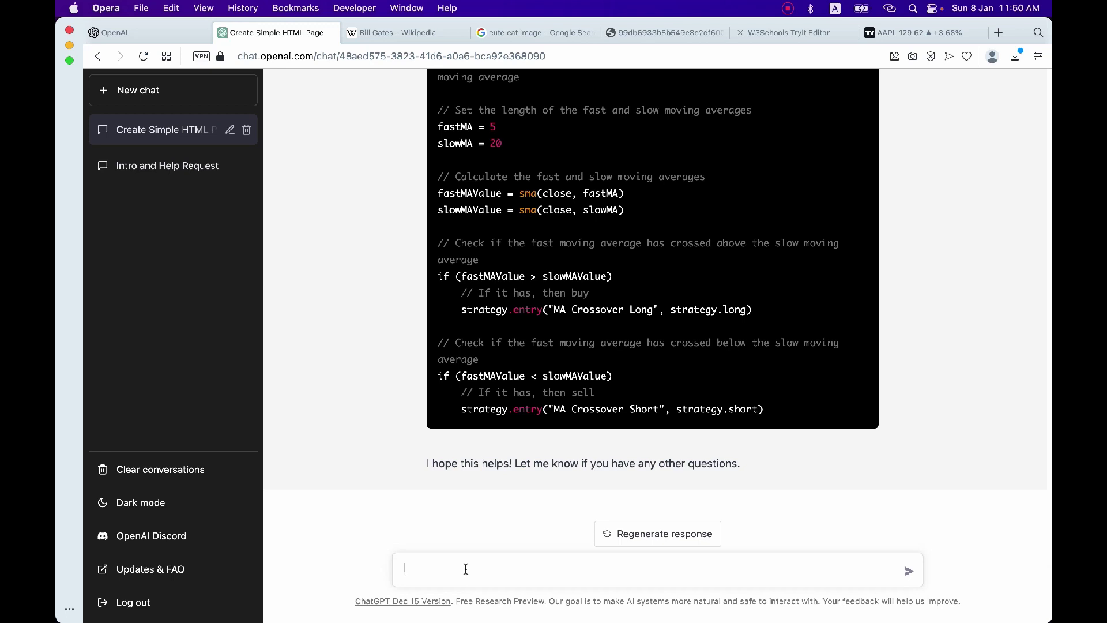
{"action": "type", "text": "Could you please a text-based game about Wild west an"}
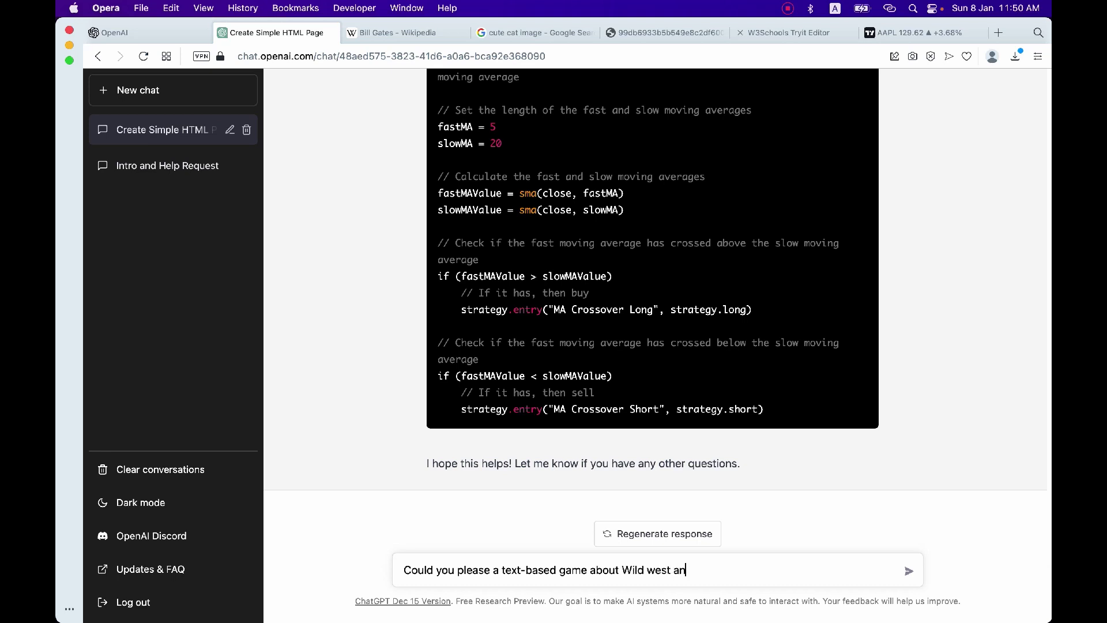
{"action": "type", "text": "d SSuperman"}
{"action": "key", "text": "BackSpace"}
{"action": "key", "text": "BackSpace"}
{"action": "key", "text": "BackSpace"}
{"action": "key", "text": "BackSpace"}
{"action": "key", "text": "BackSpace"}
{"action": "key", "text": "BackSpace"}
{"action": "key", "text": "BackSpace"}
{"action": "key", "text": "BackSpace"}
{"action": "type", "text": "BatMan"}
{"action": "key", "text": "Return"}
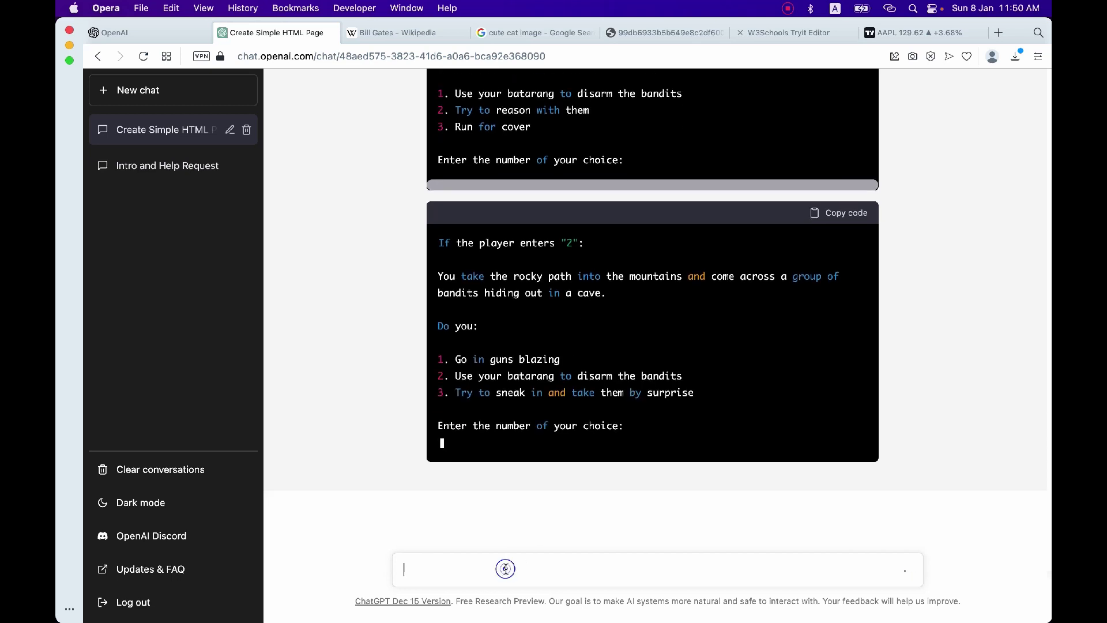
- Send "Could you please play this game with me" and answer the game's first choice with 1
{"action": "type", "text": "Could you please pay"}
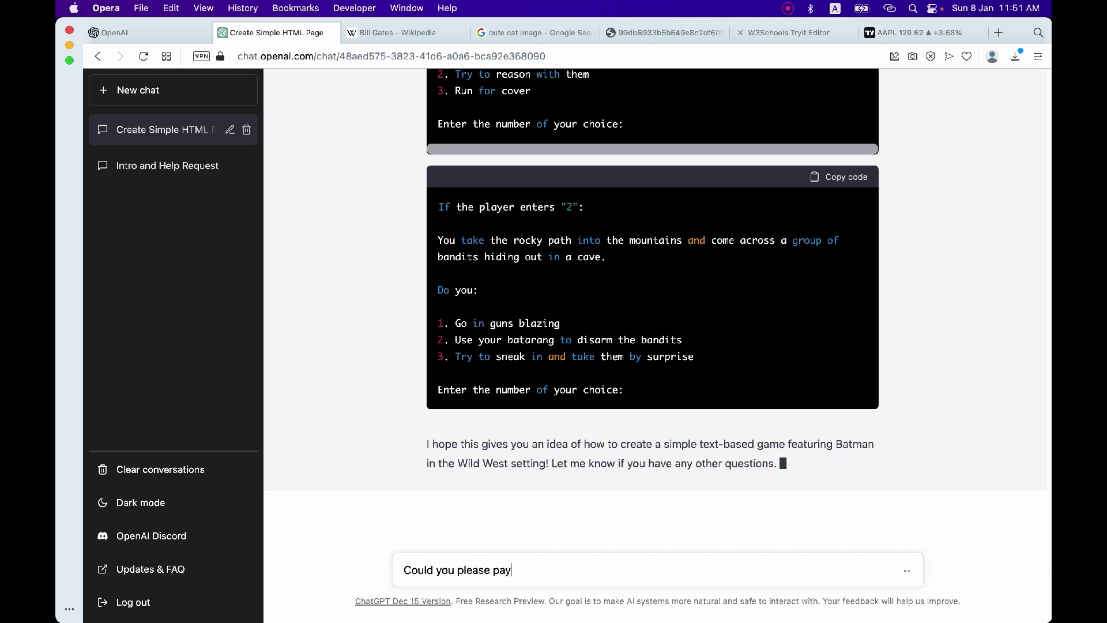
{"action": "key", "text": "BackSpace"}
{"action": "key", "text": "BackSpace"}
{"action": "type", "text": "lay this game with me"}
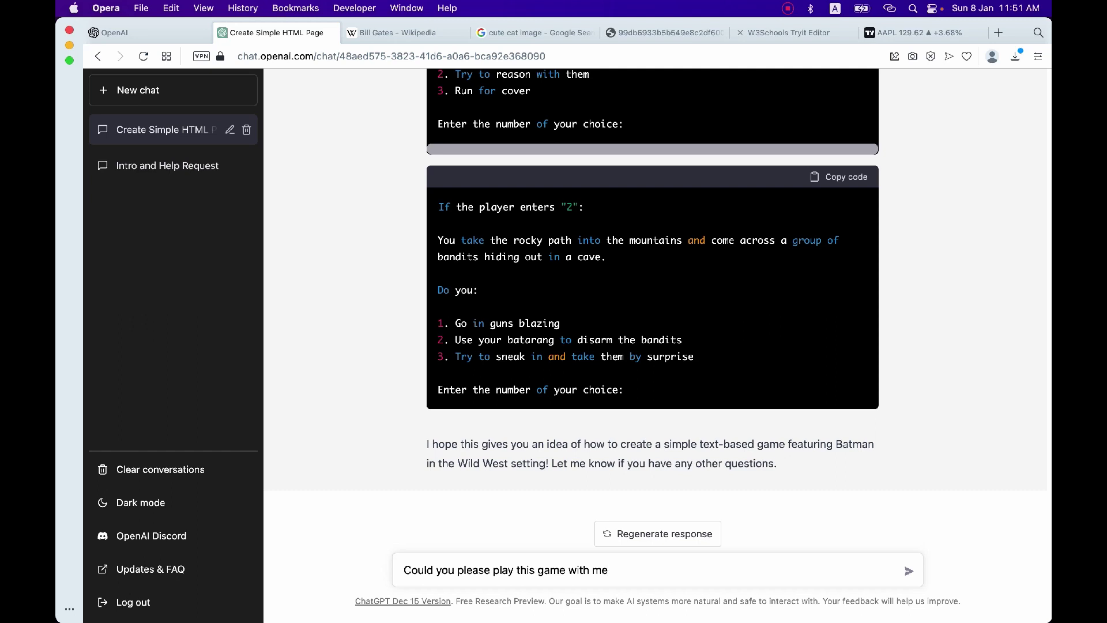
{"action": "key", "text": "Return"}
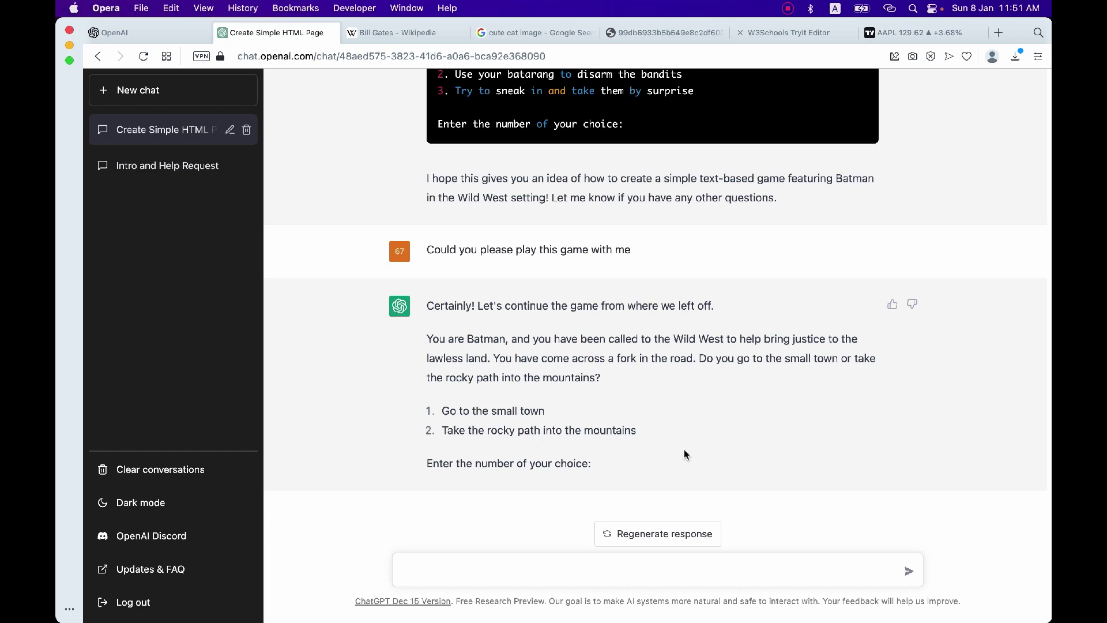
{"action": "type", "text": "1"}
{"action": "key", "text": "Return"}
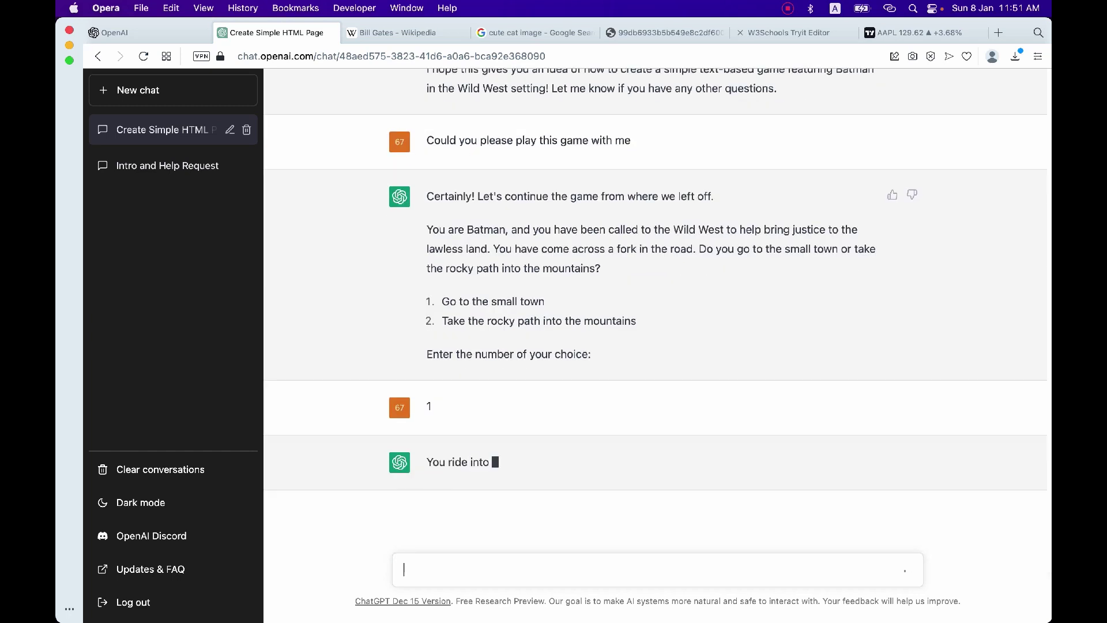